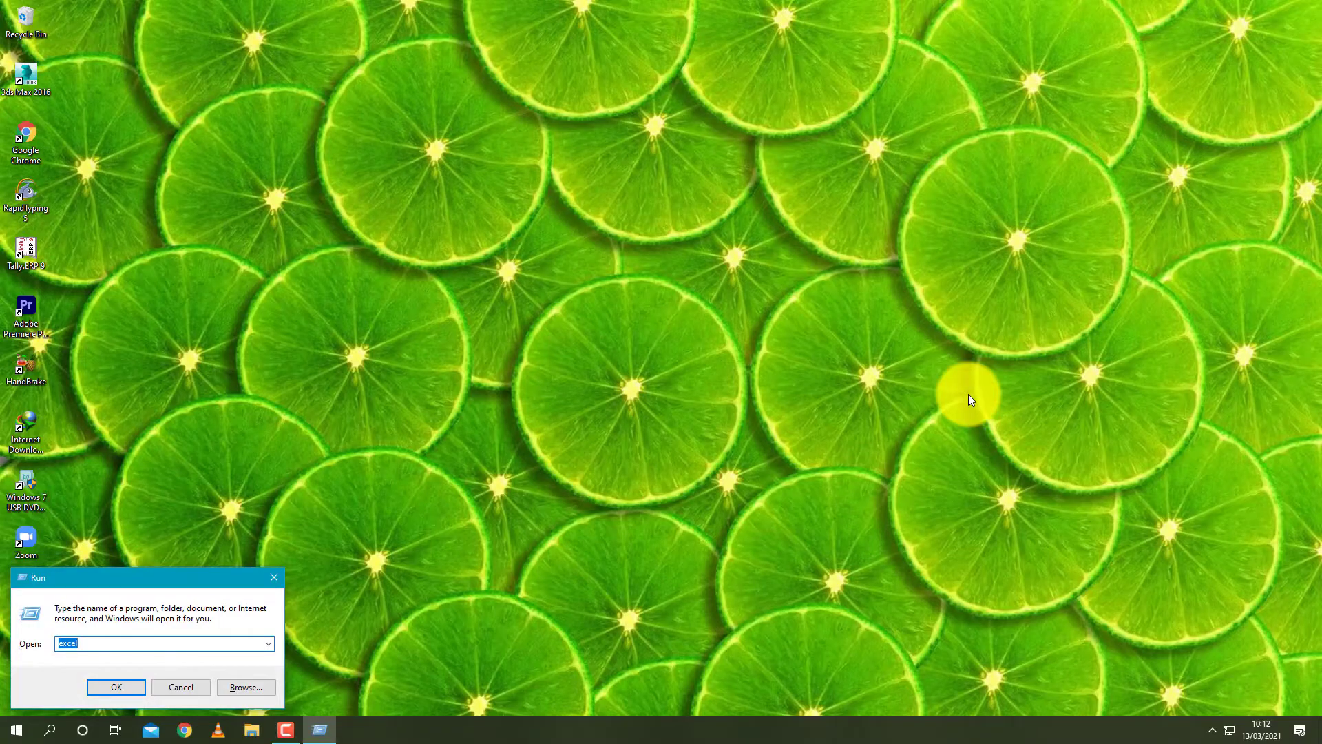
- Start Excel with a blank workbook, and merge and center cells A1:O5 for a heading
key(Return)
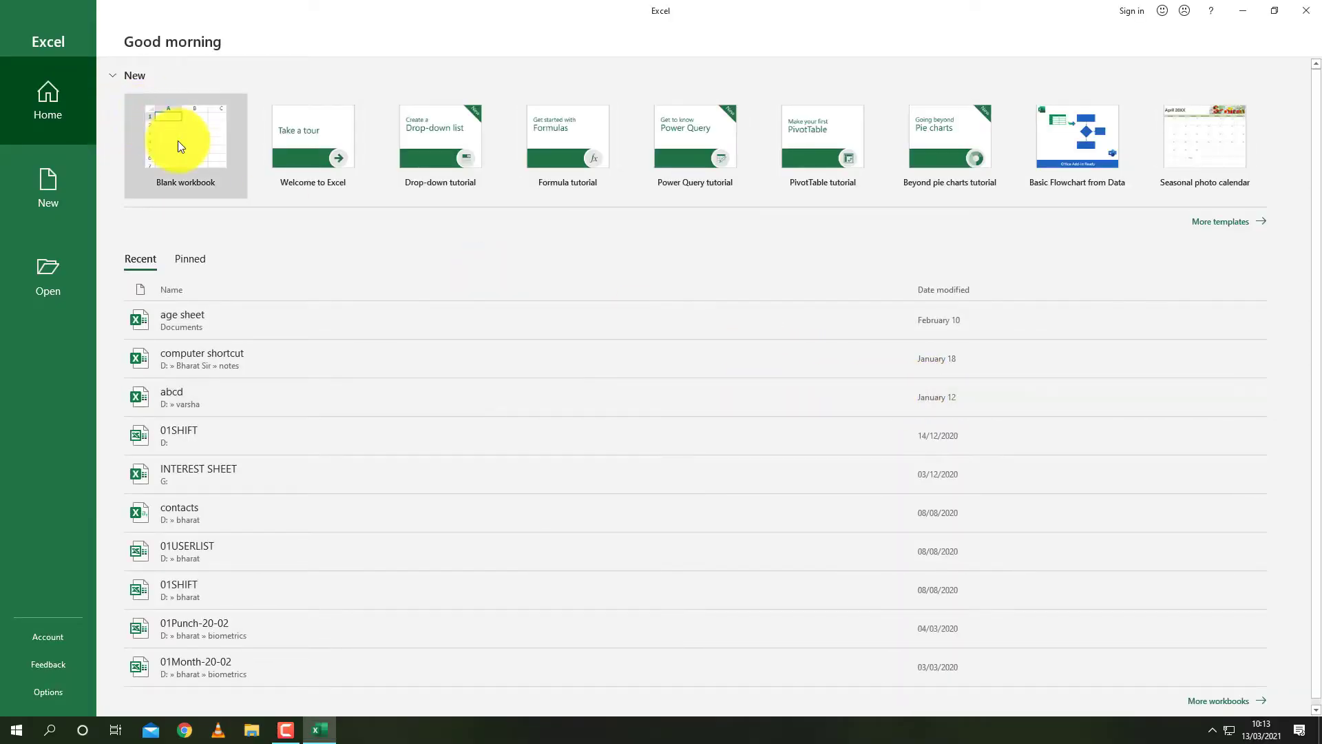
click(178, 140)
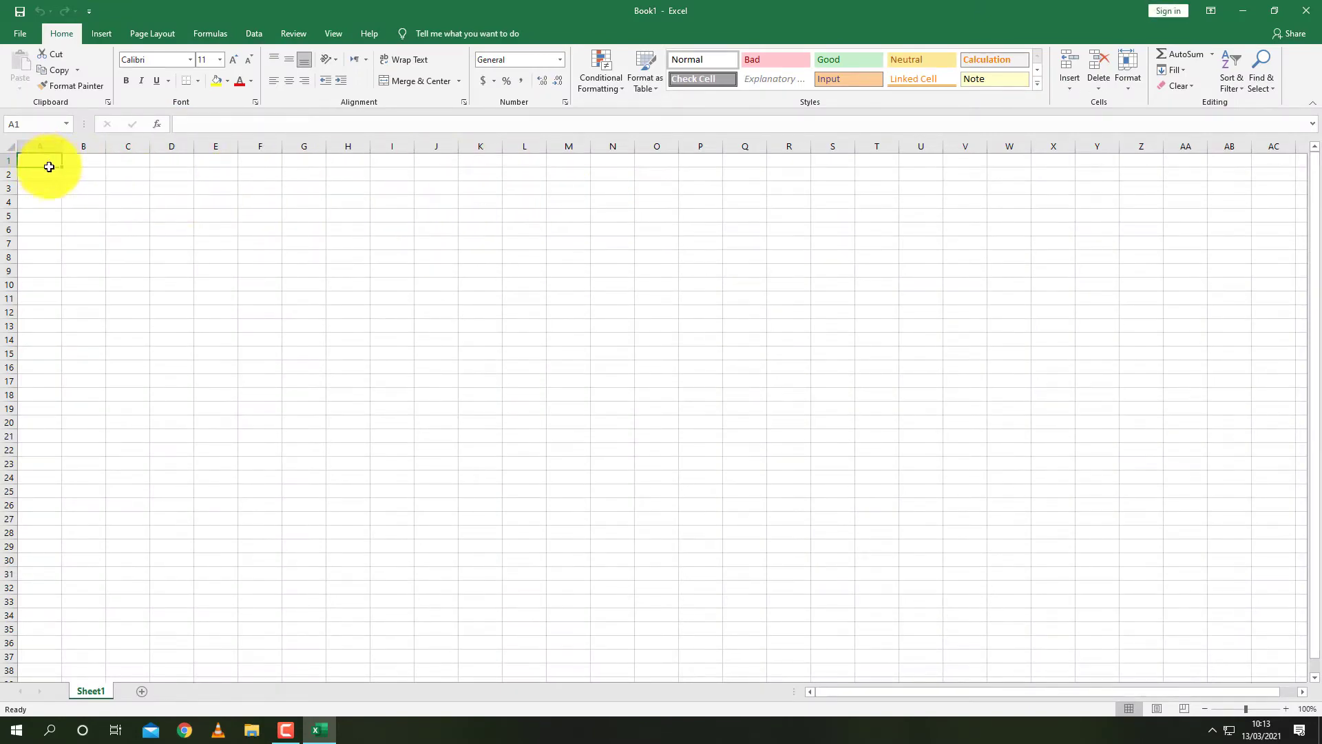
mouse_move(49, 166)
mouse_down()
mouse_move(782, 233)
mouse_move(758, 215)
mouse_move(657, 213)
mouse_up()
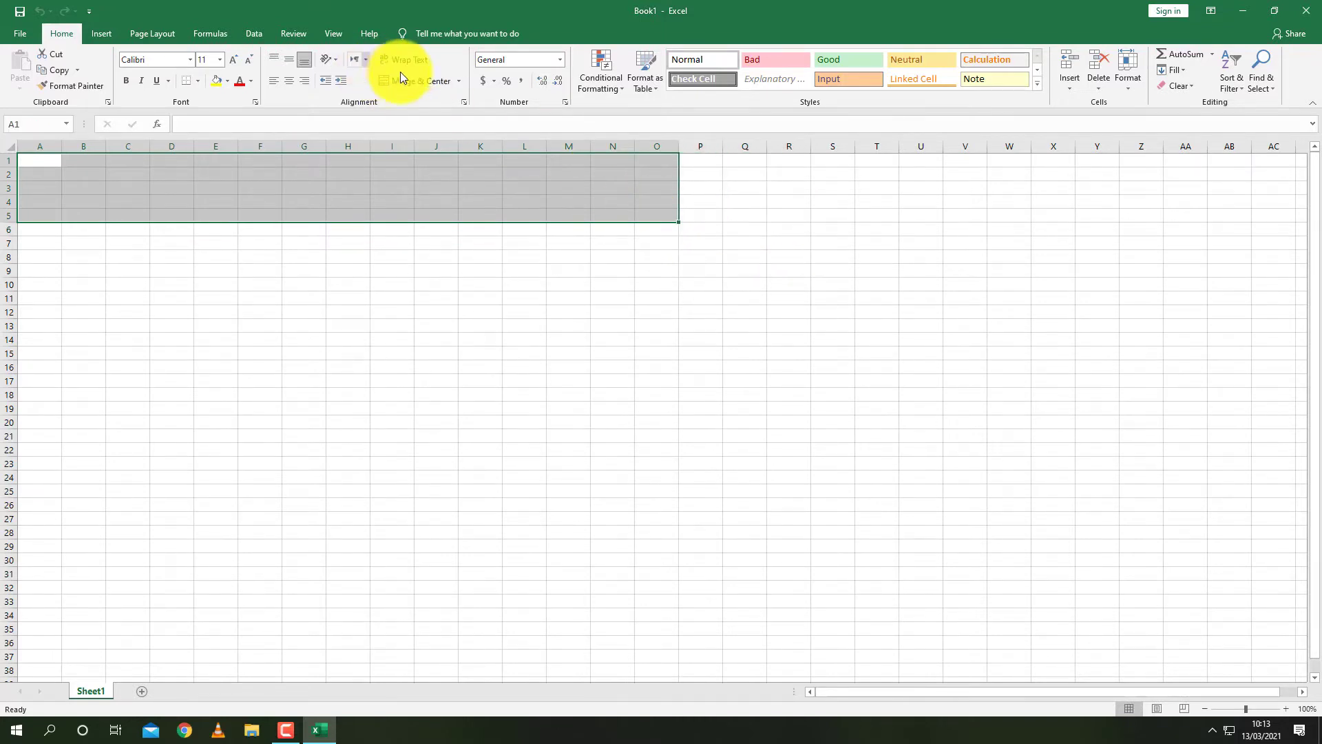
click(411, 82)
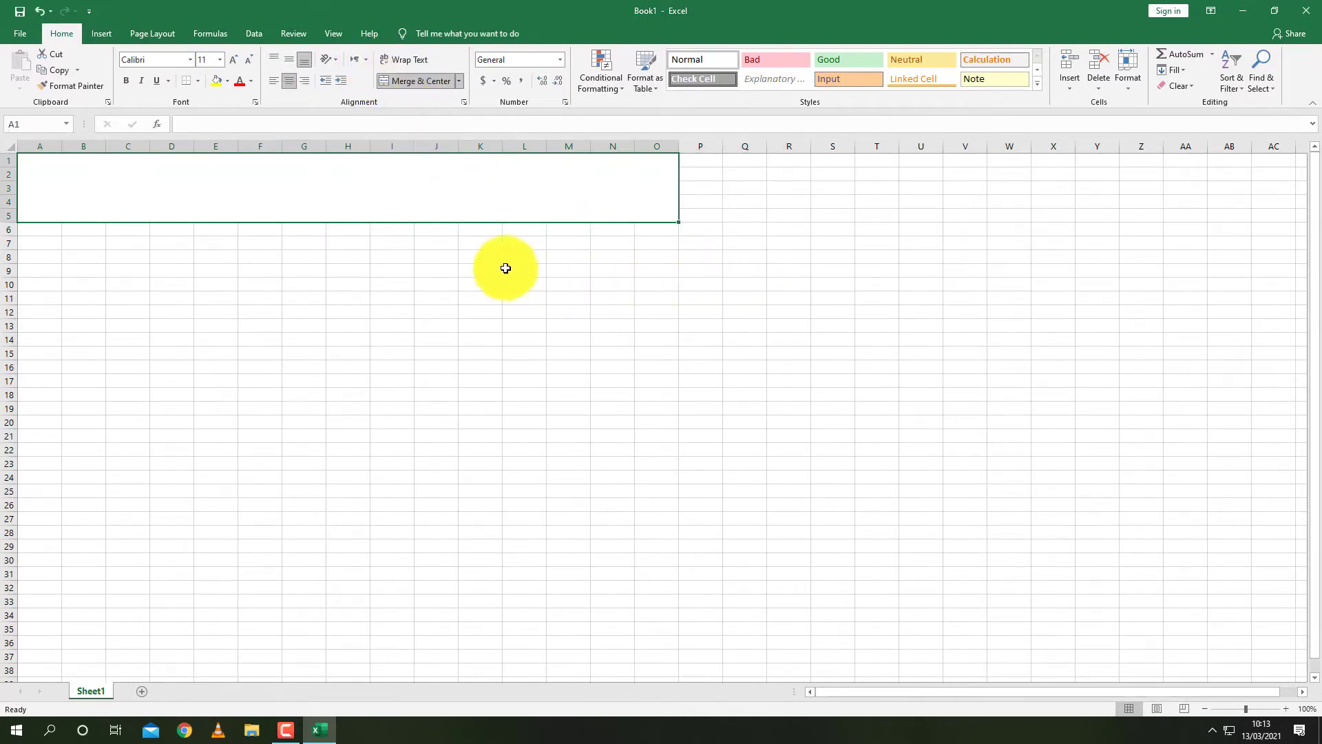
click(461, 265)
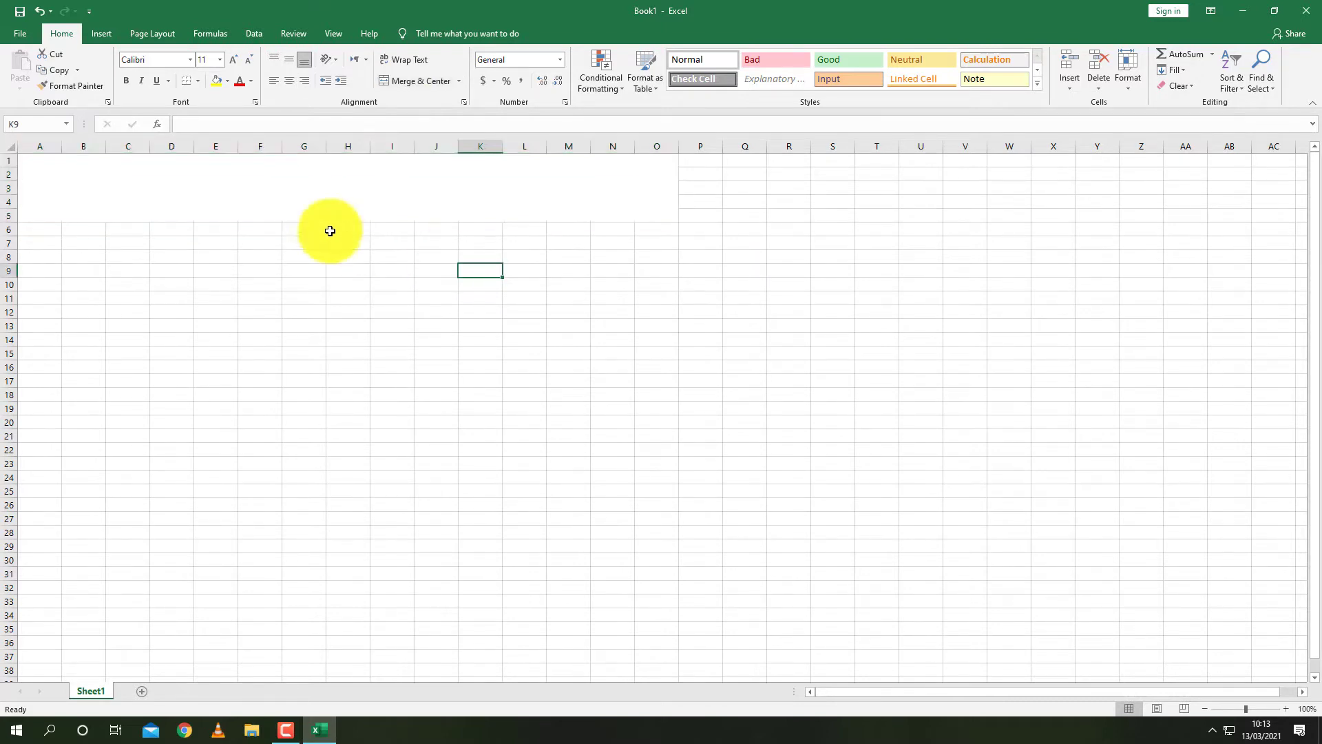
- Enter the title "home loan sheet" in the merged cell A1:O5
drag(220, 189, 508, 467)
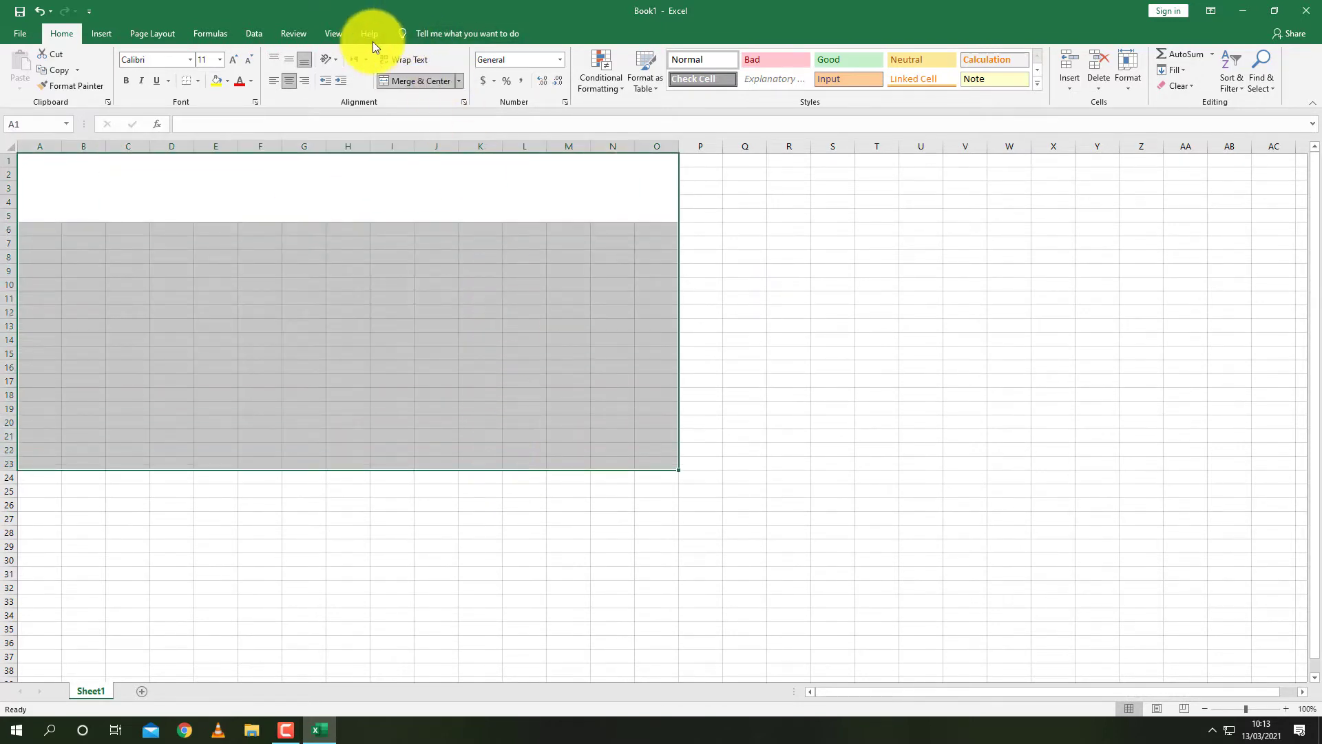
click(333, 34)
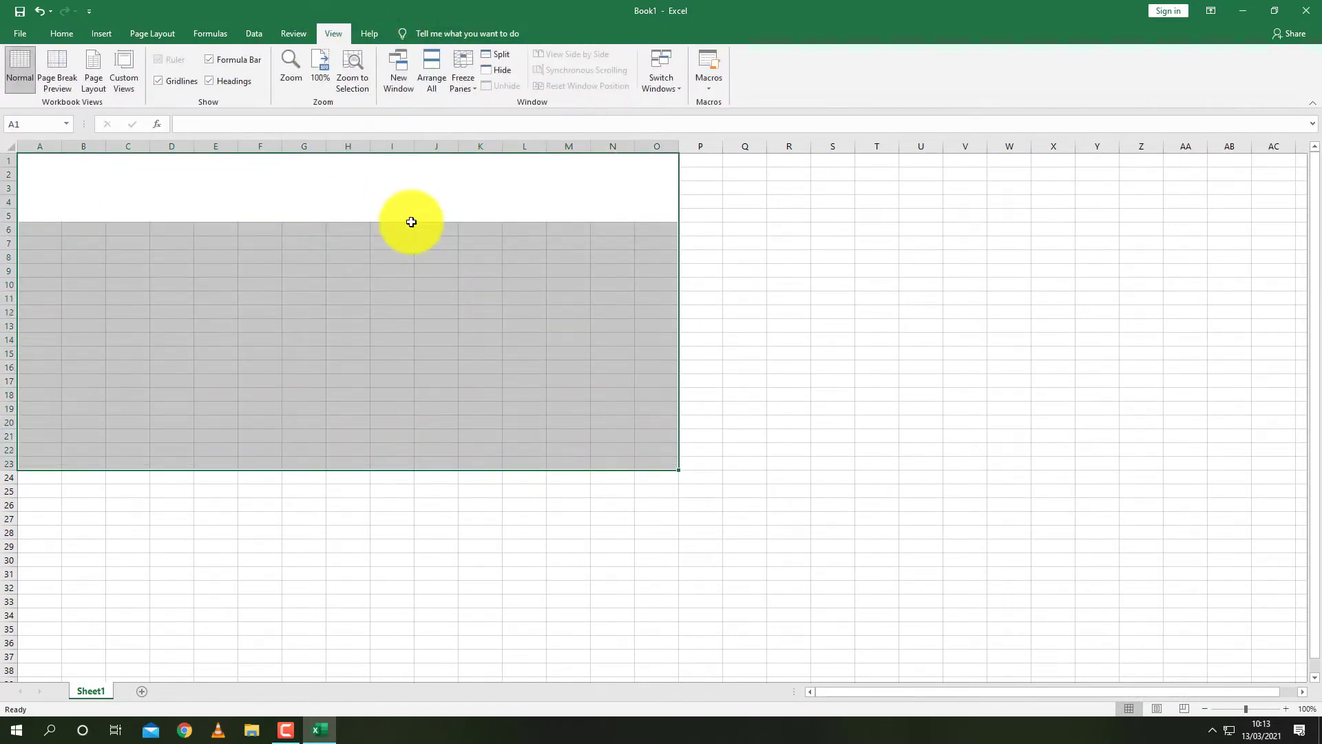
click(355, 68)
click(497, 295)
click(357, 218)
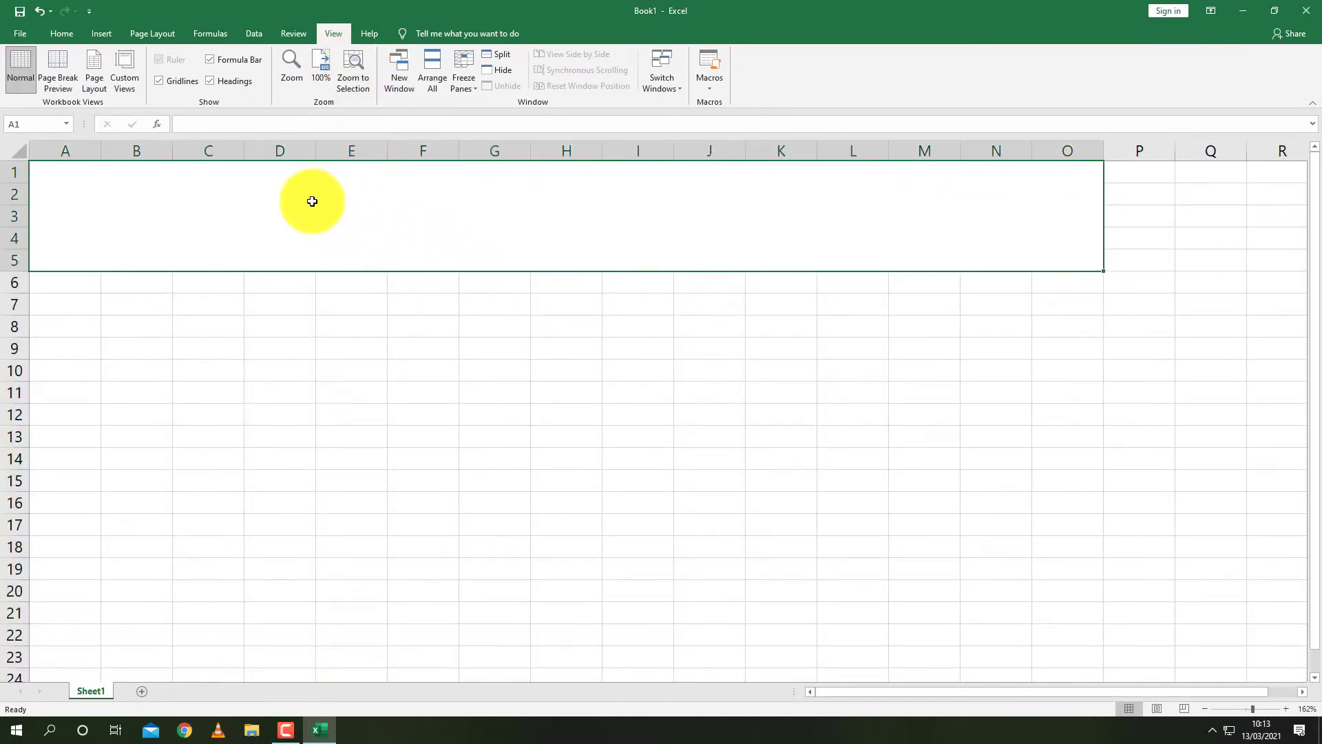
click(353, 81)
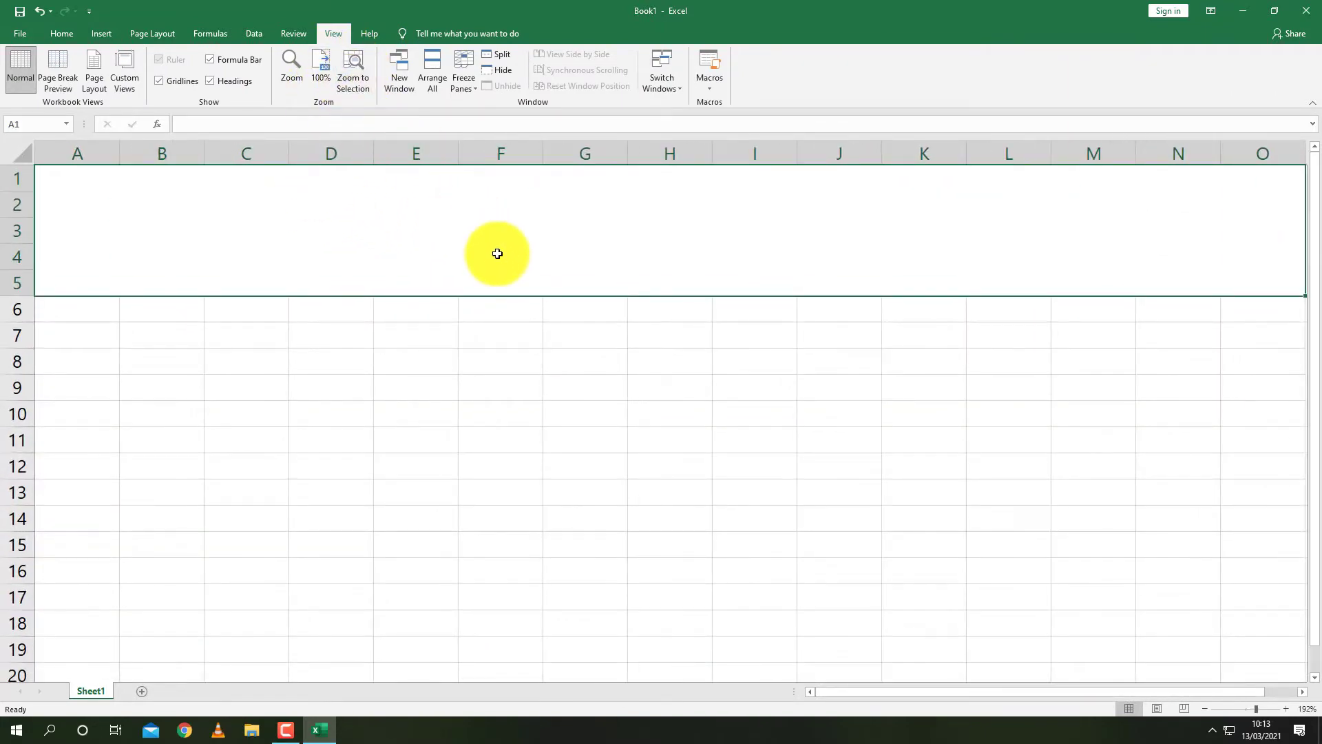
click(73, 33)
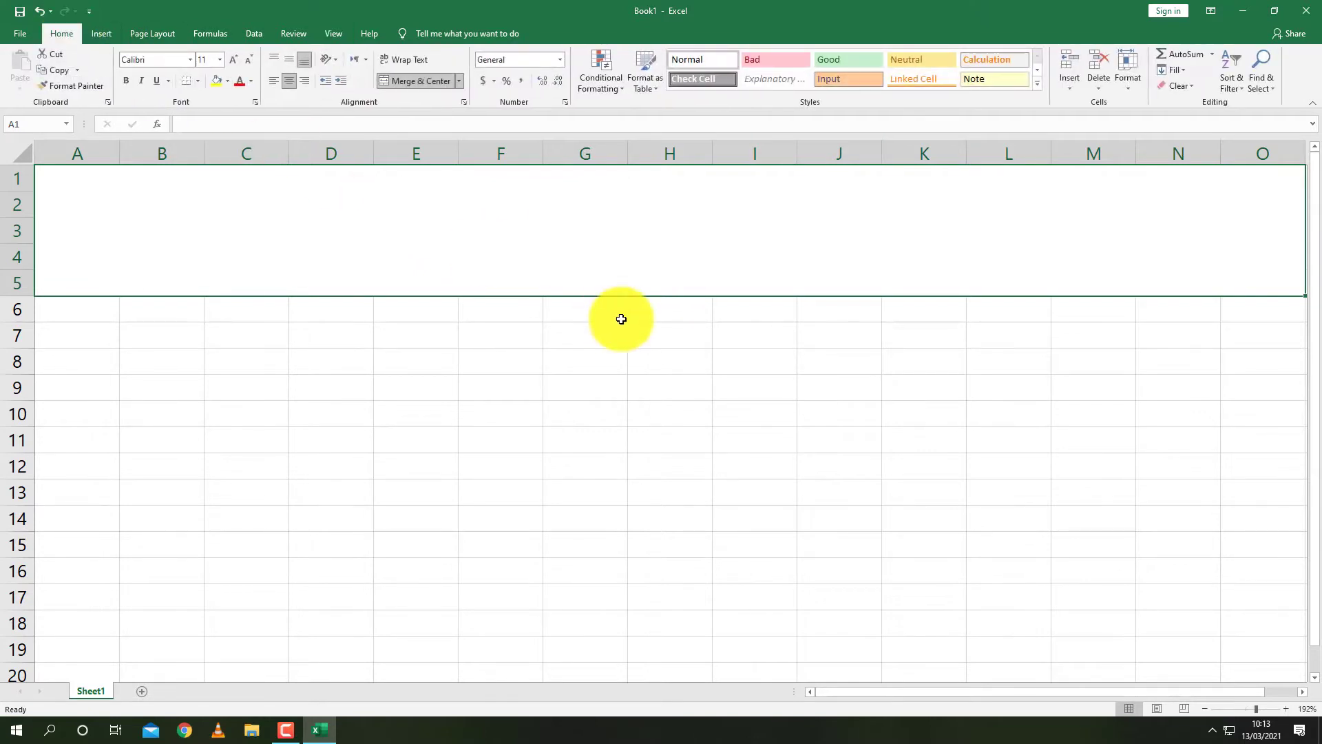
text(home )
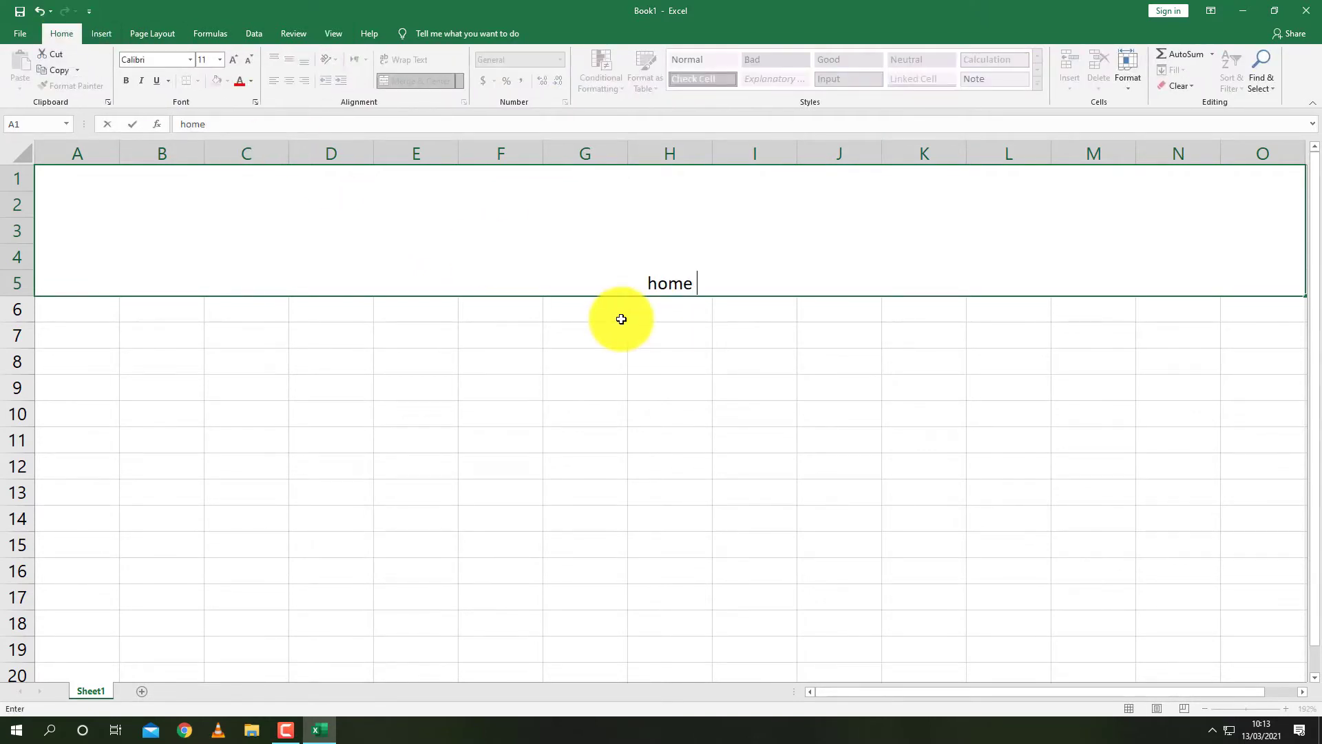
text(loan sheet)
key(ctrl+Return)
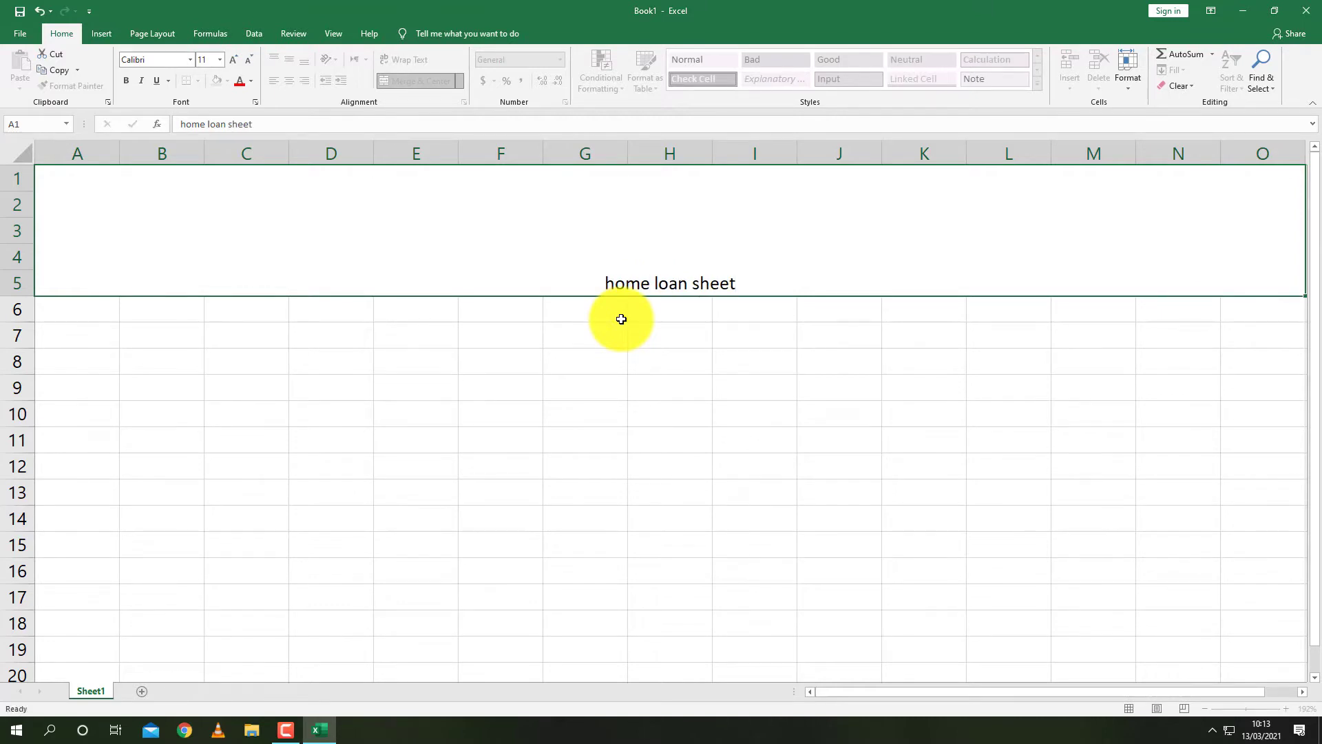
key(Return)
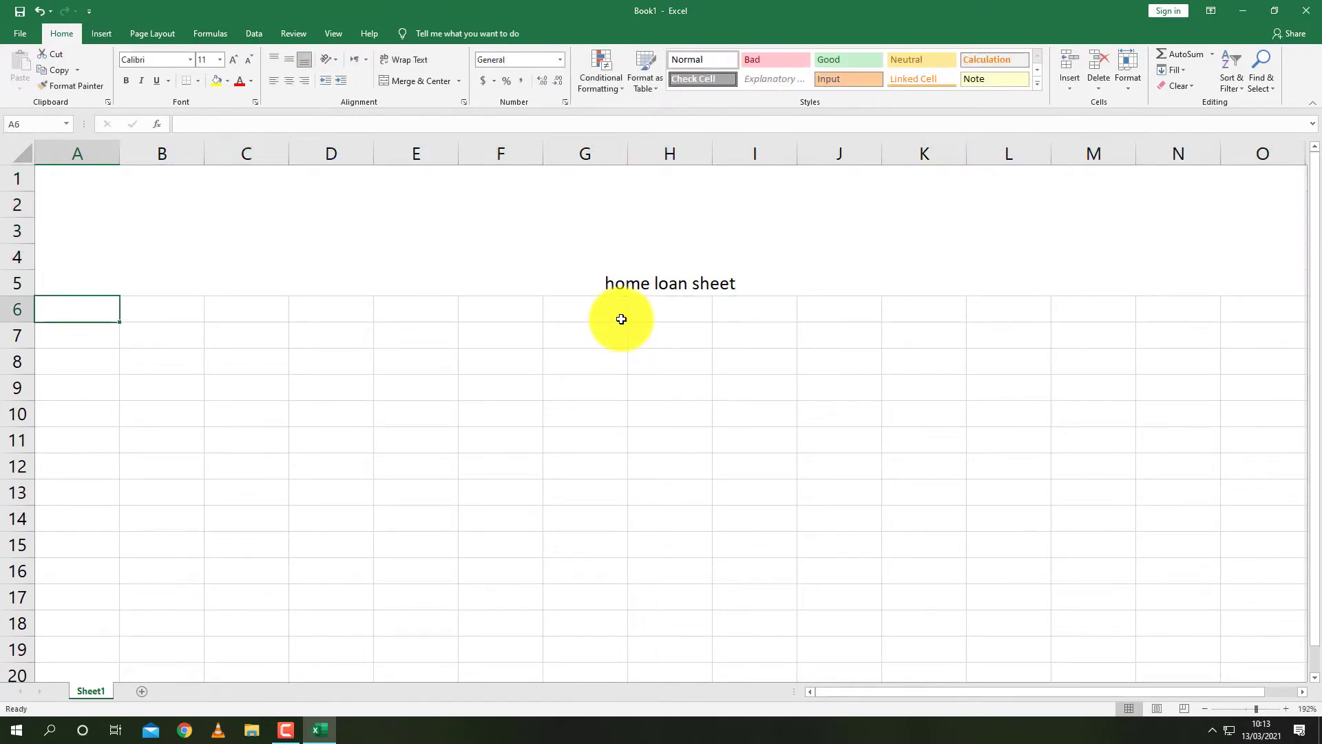
- Enter the label "Principle/pv" in cell E7
key(Down)
key(Right)
key(Right)
key(Right)
key(Right)
key(Right)
key(Right)
key(Right)
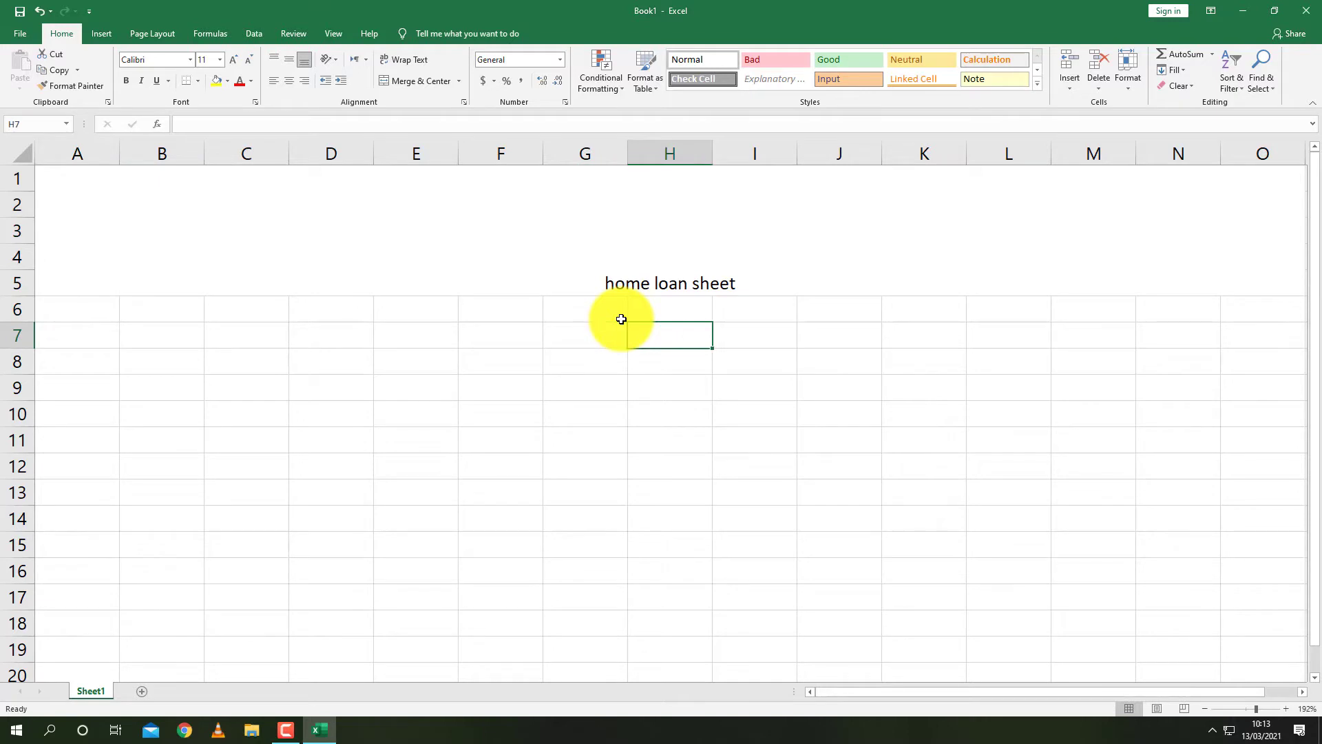
key(Left)
key(Left)
key(Left)
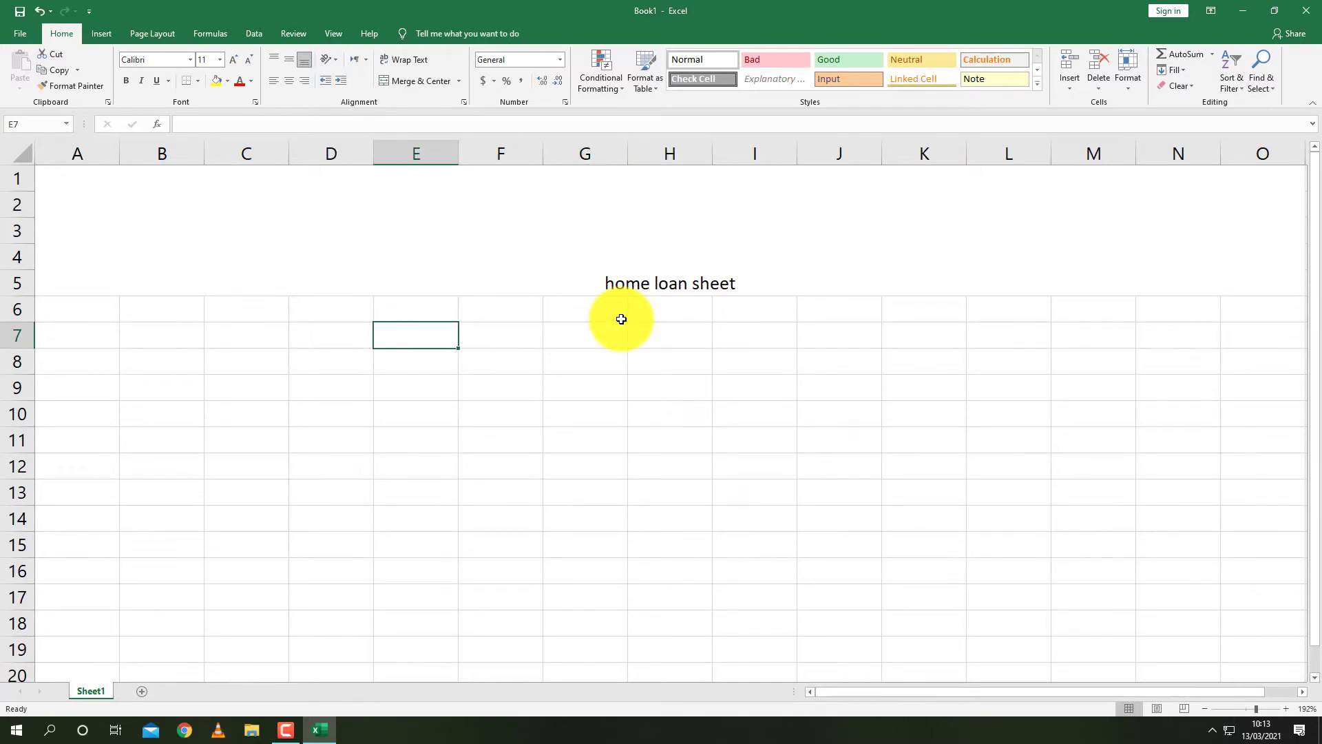
text(P)
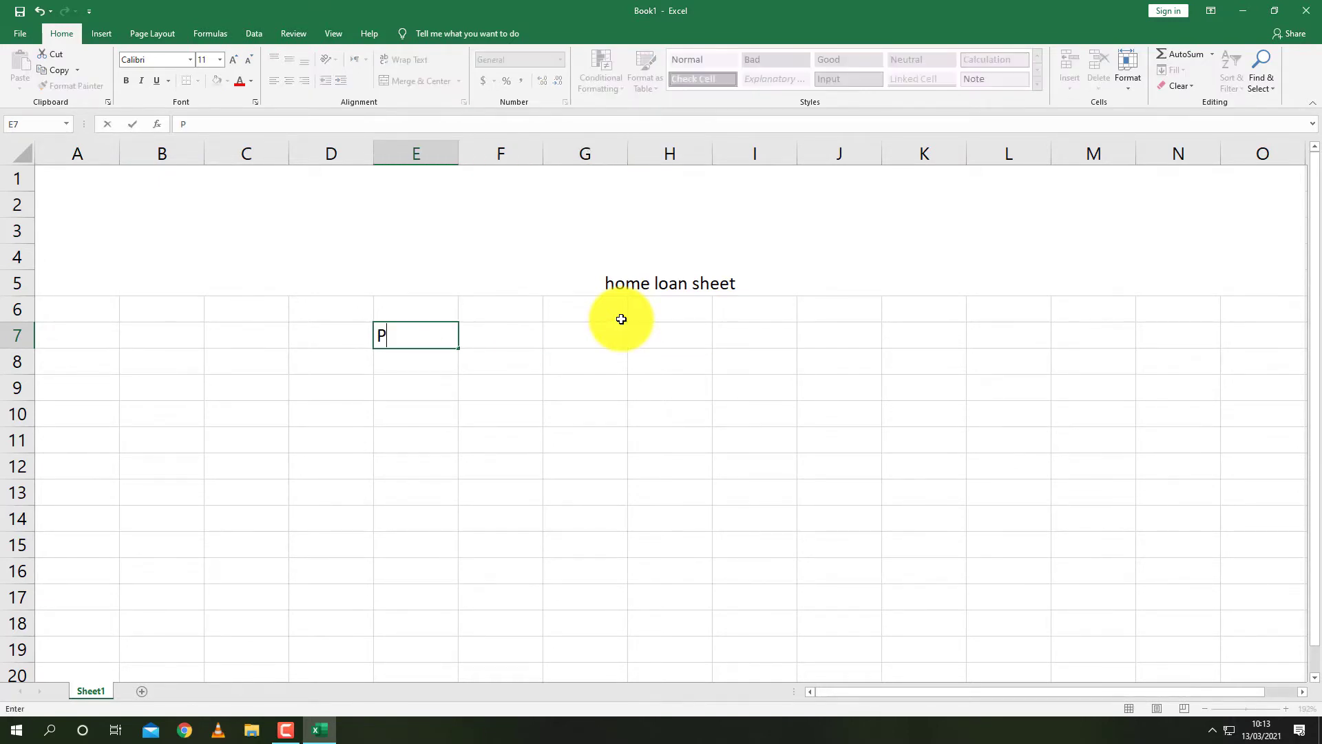
text(rinciple)
text(/pv)
key(Return)
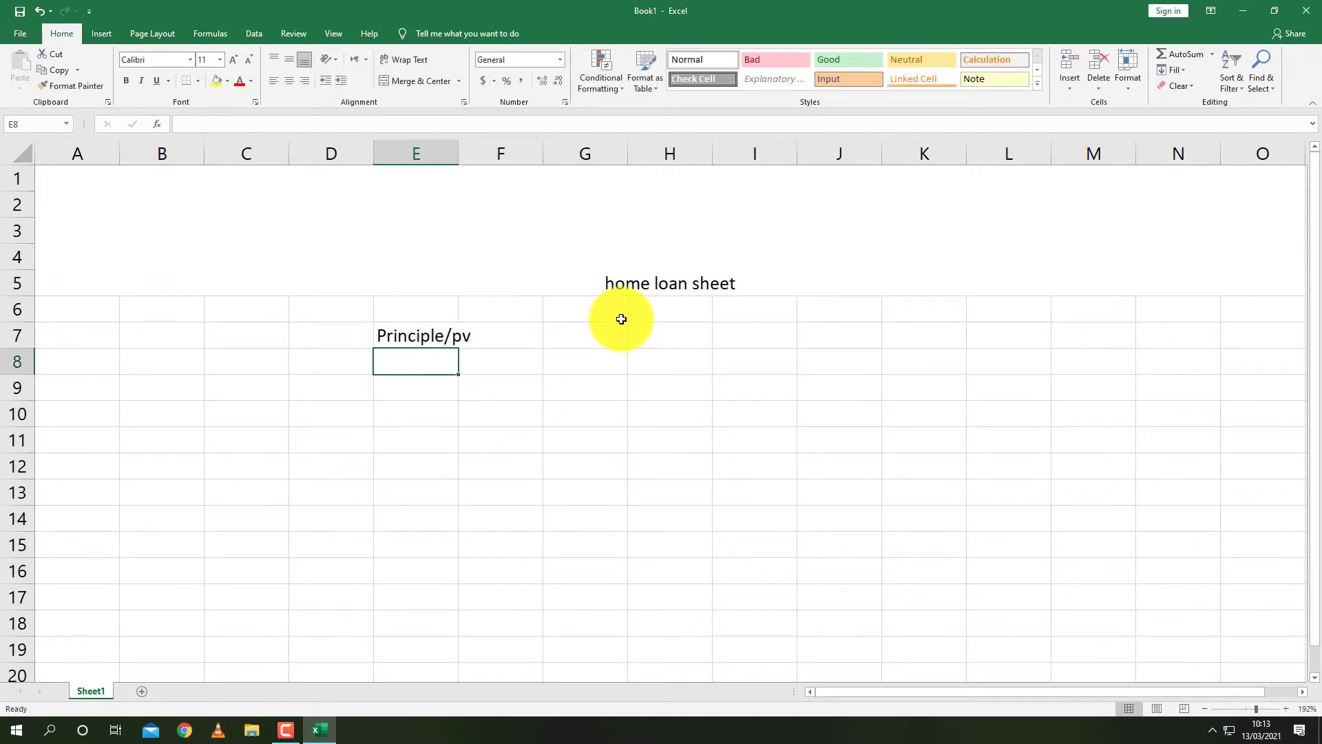
- Add the labels "rate" in cell E8 and "time/nper" in cell E9
text(rate)
key(Return)
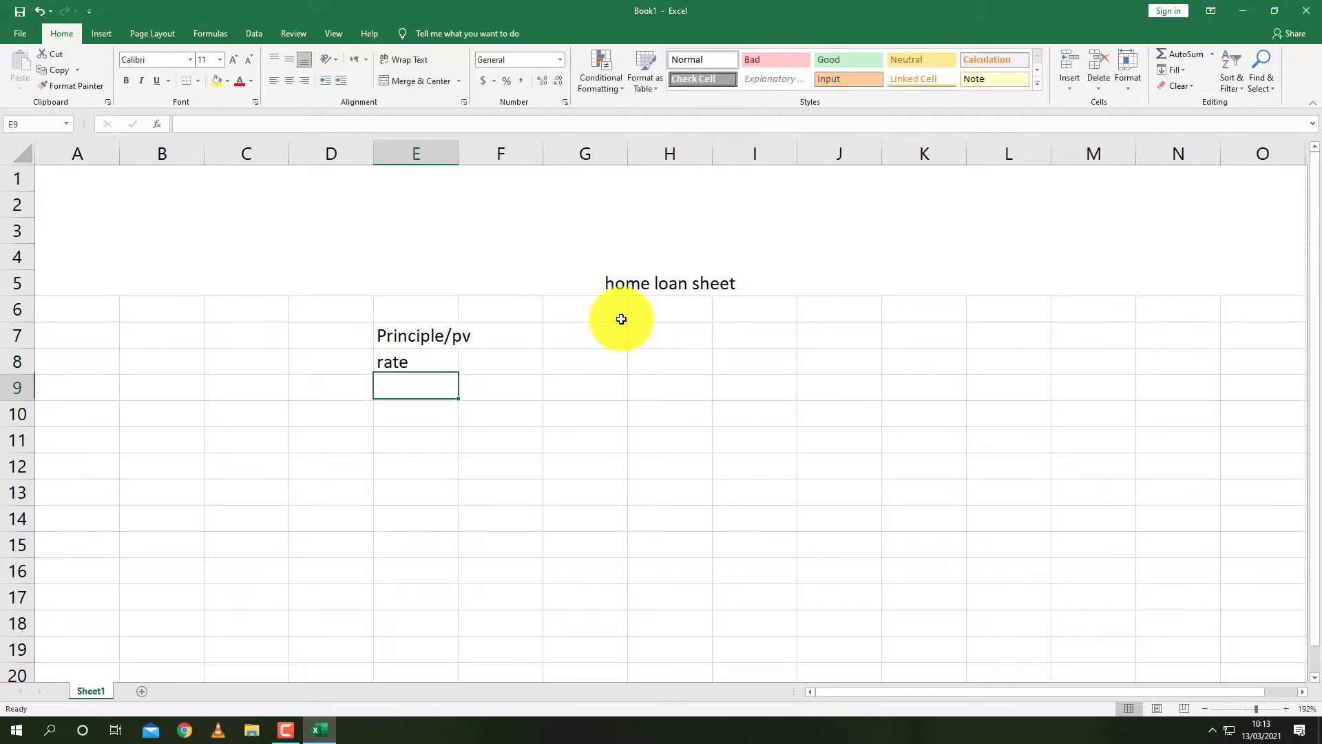
text(time)
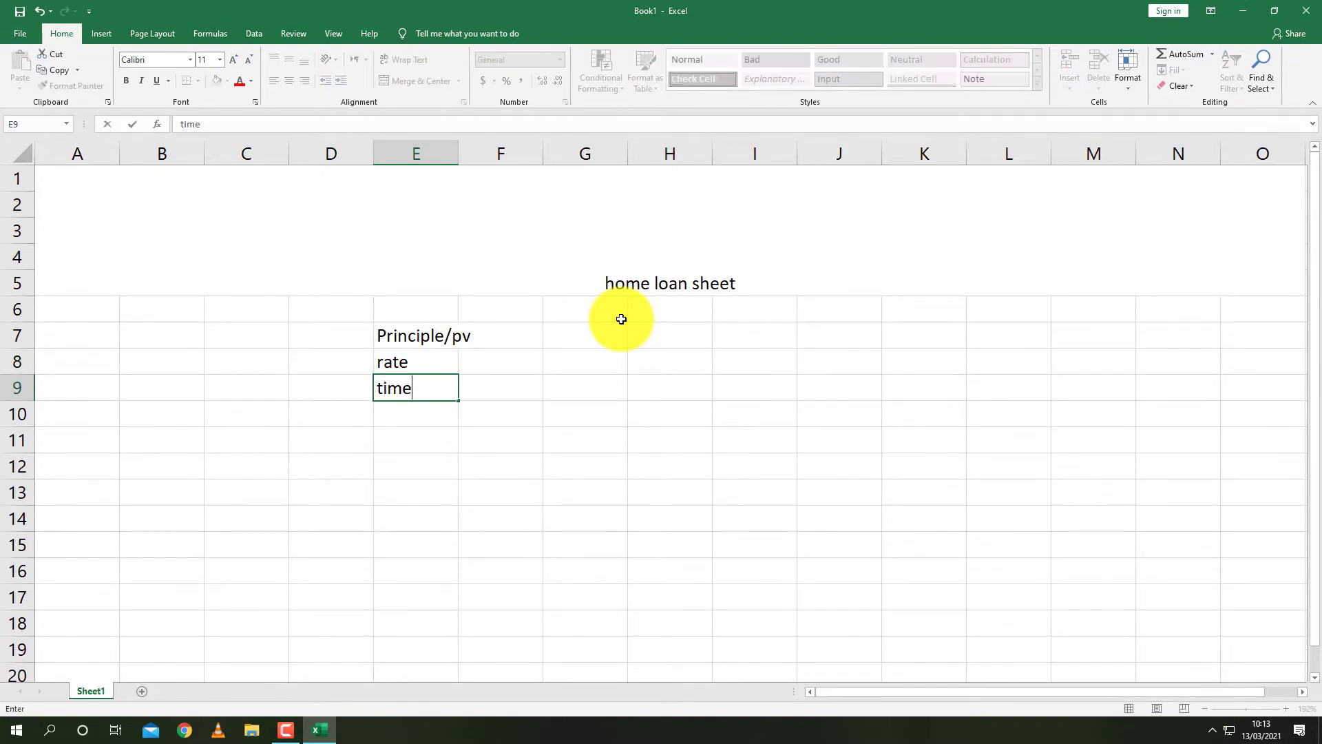
text(/nper)
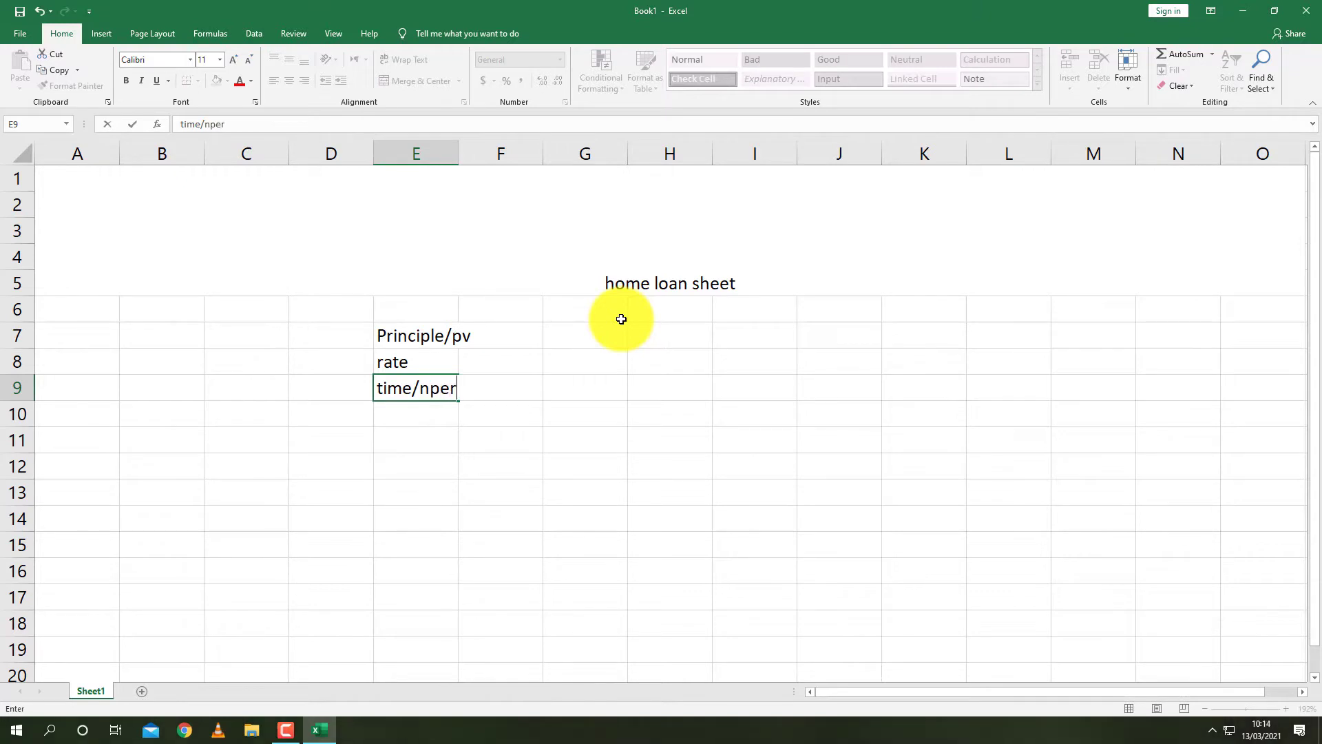
key(Return)
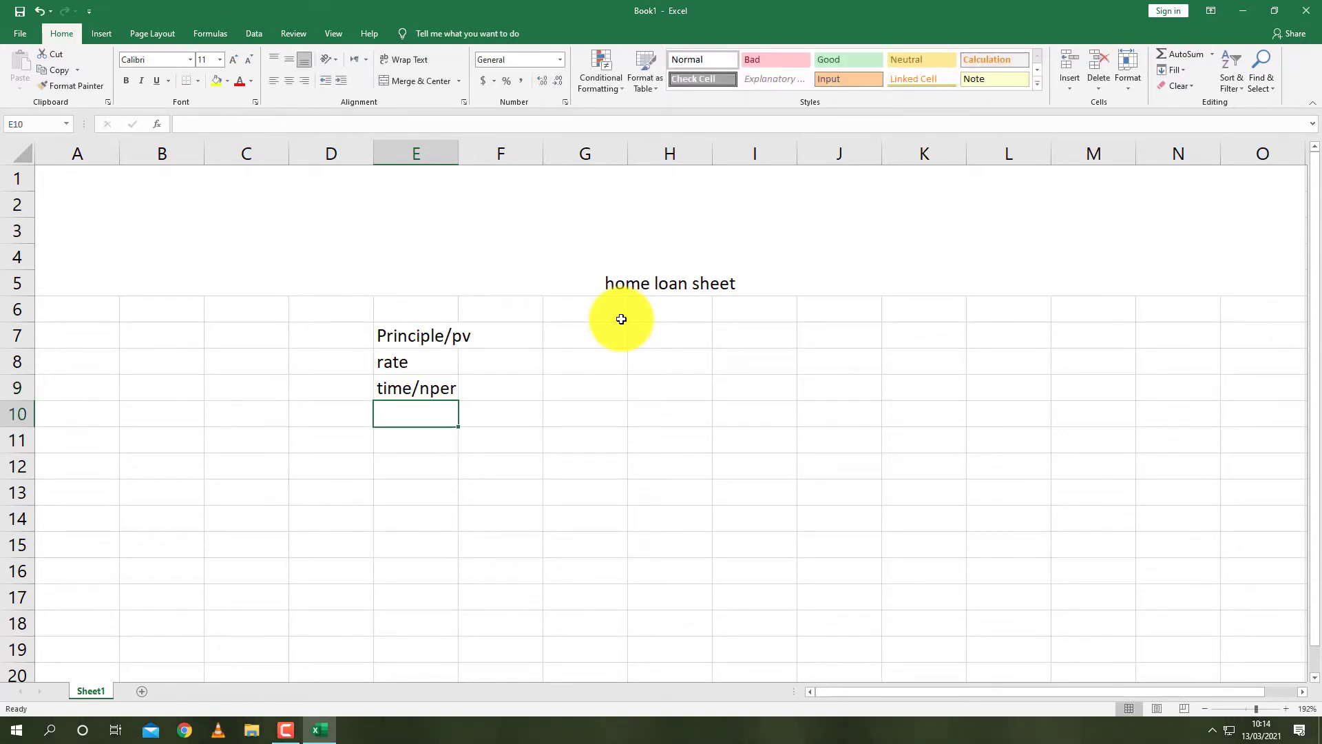
- Add the labels "emi/pmt" in E10 and "amount" in E11, and widen column E to fit the labels
text(s)
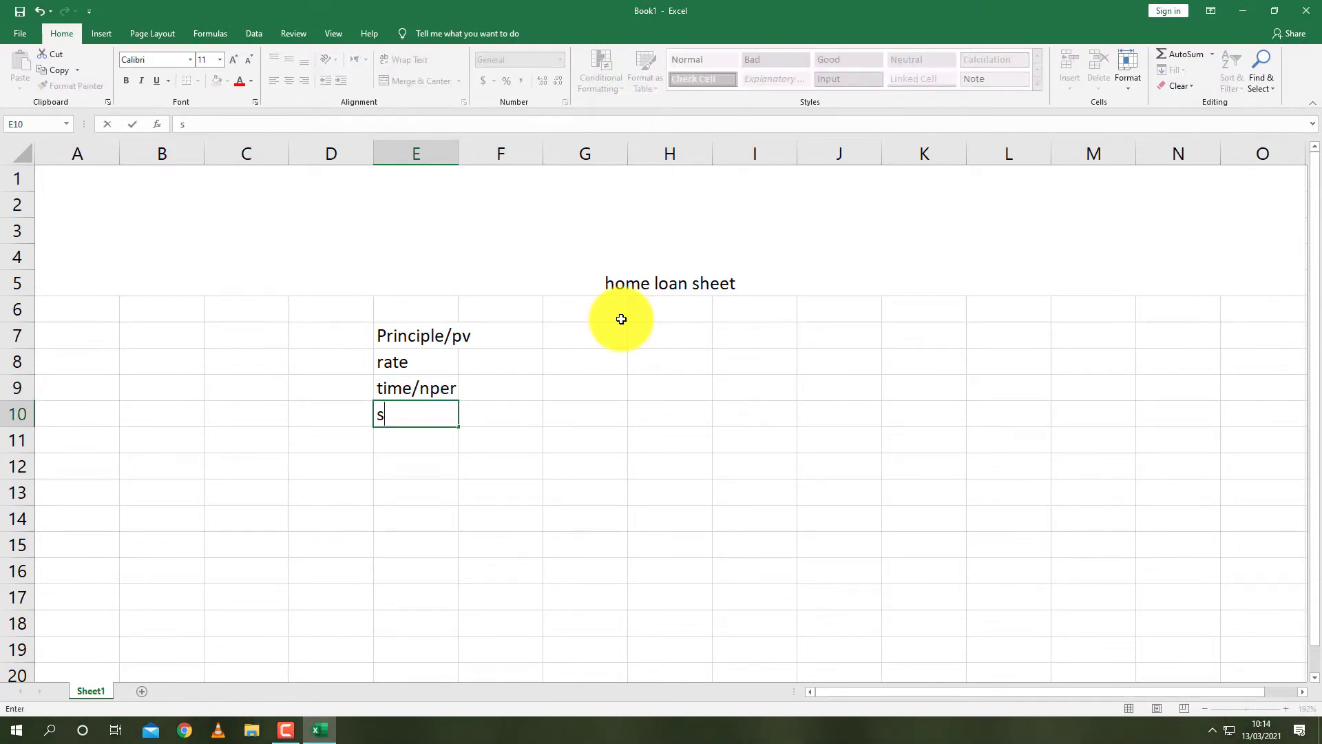
key(BackSpace)
text(emi/pmt)
key(Return)
text(amou)
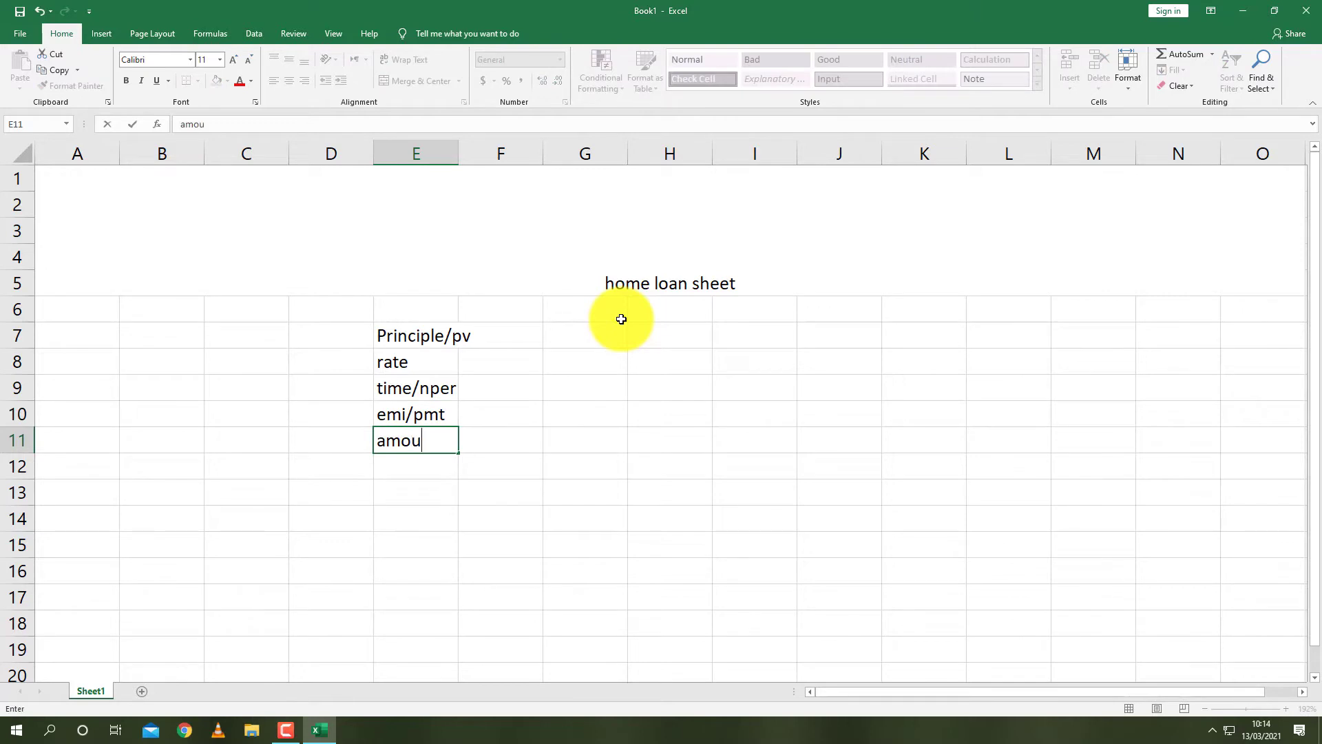
text(nt)
key(Tab)
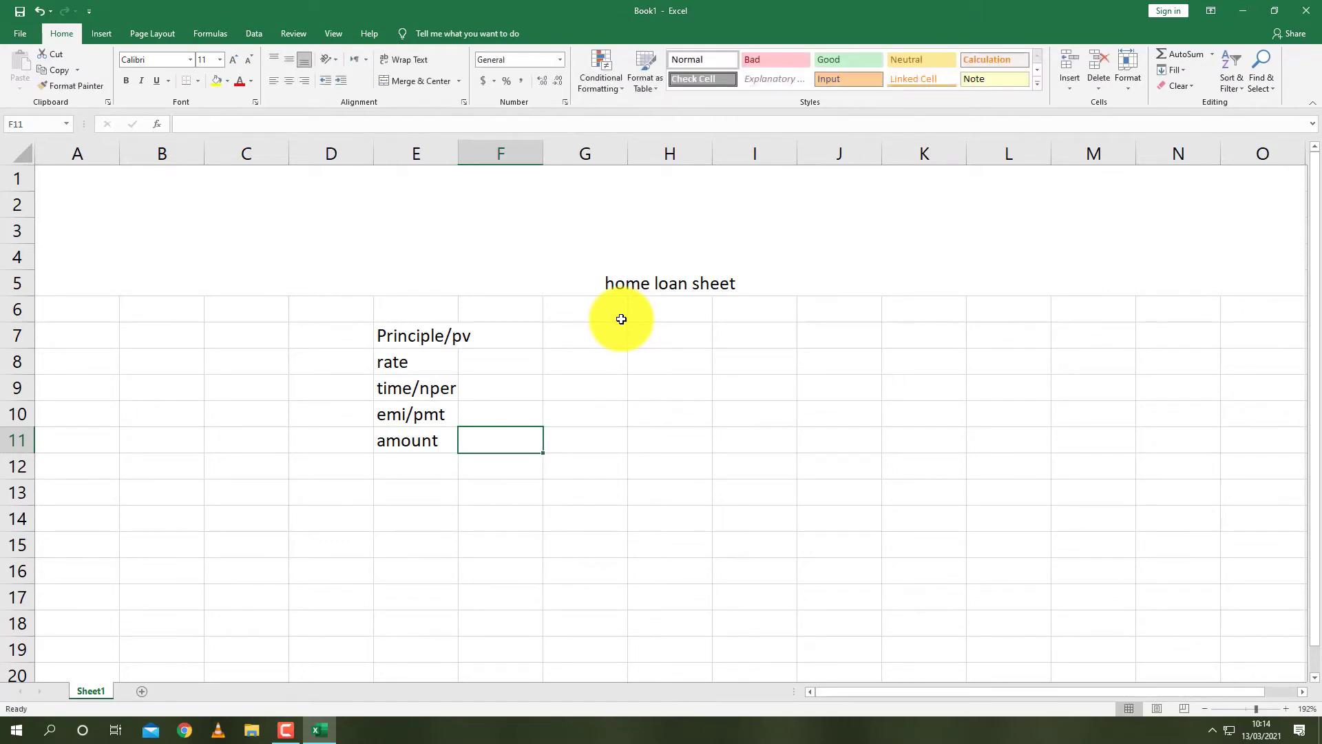
drag(459, 153, 478, 153)
- Enter 5000000 as the principal in cell F7 and format it in the dollar Accounting format
click(517, 343)
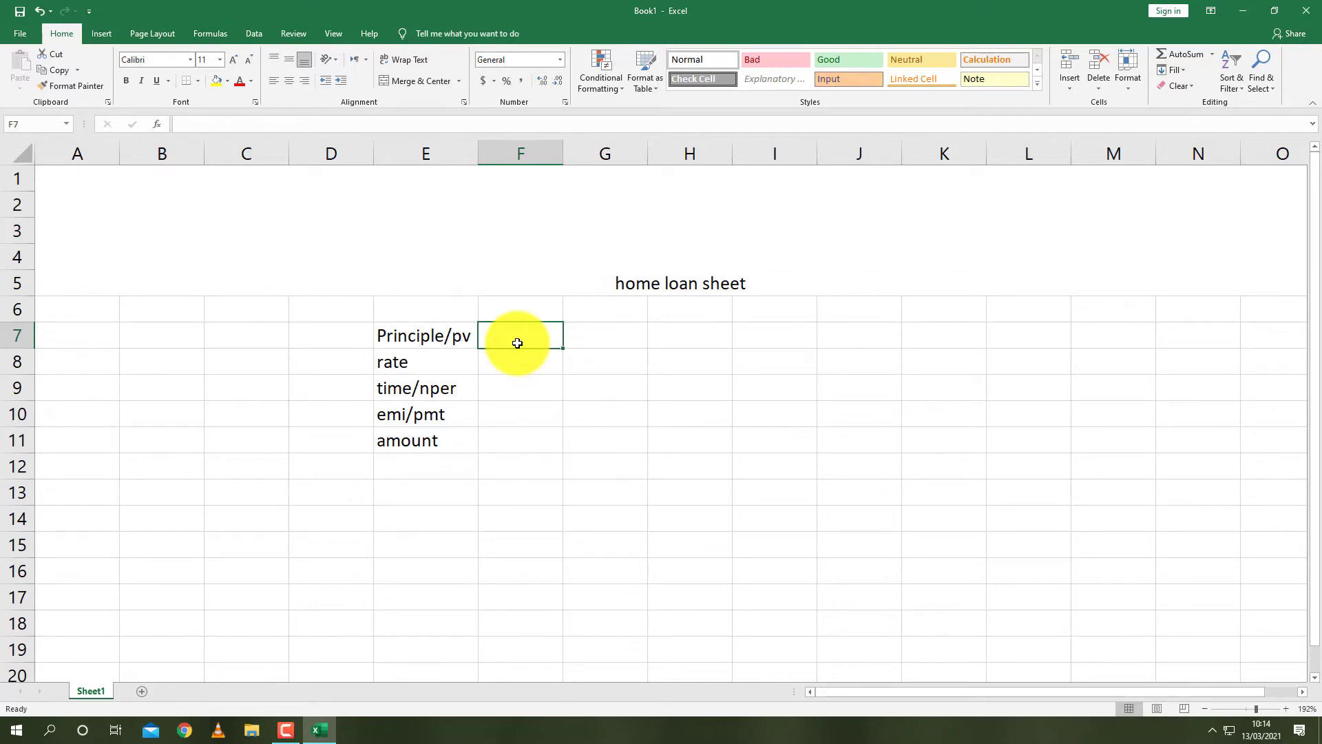
text(500000)
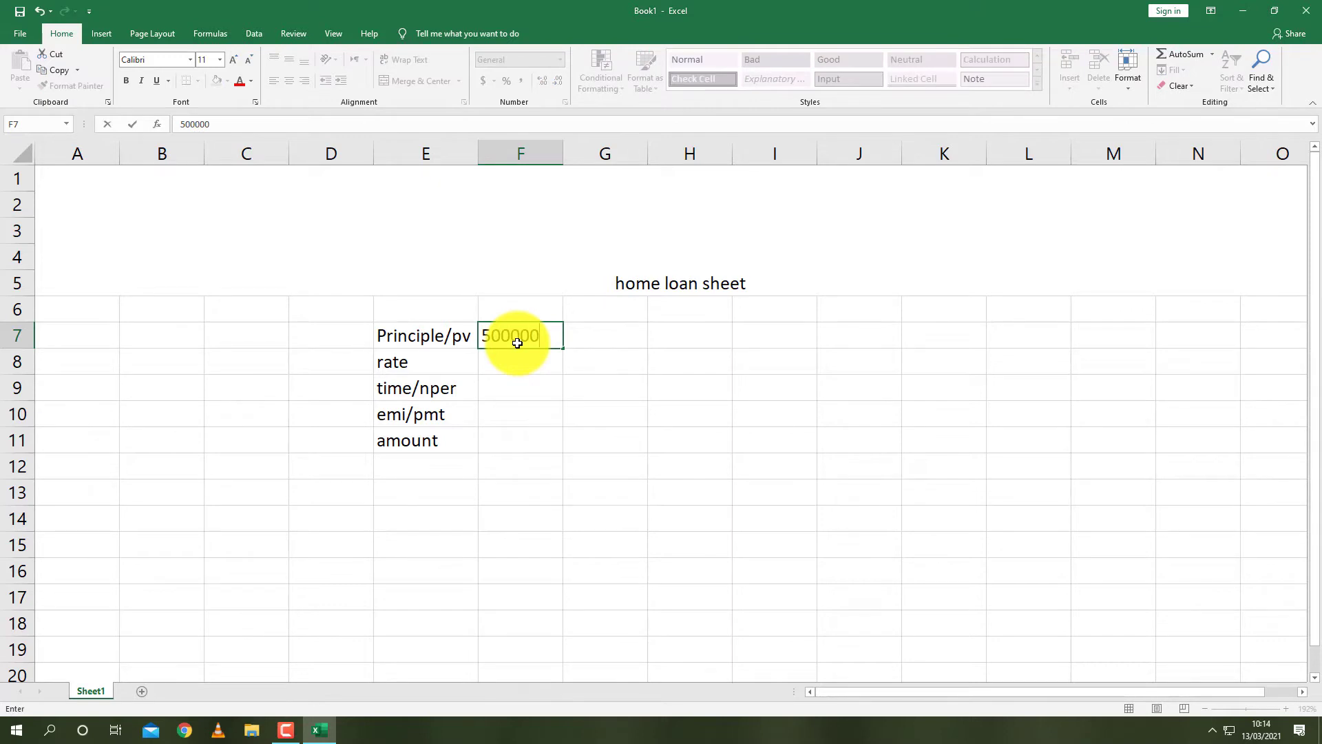
text(0)
click(517, 386)
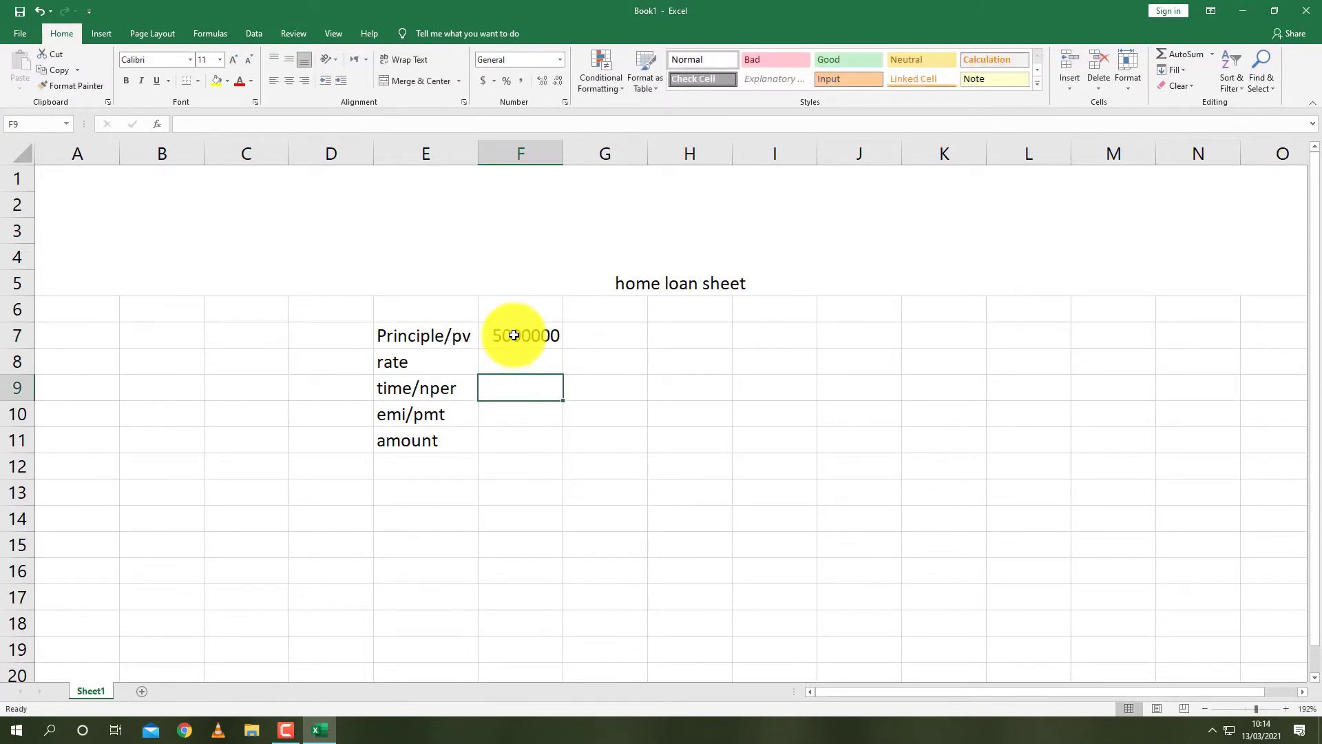
click(517, 334)
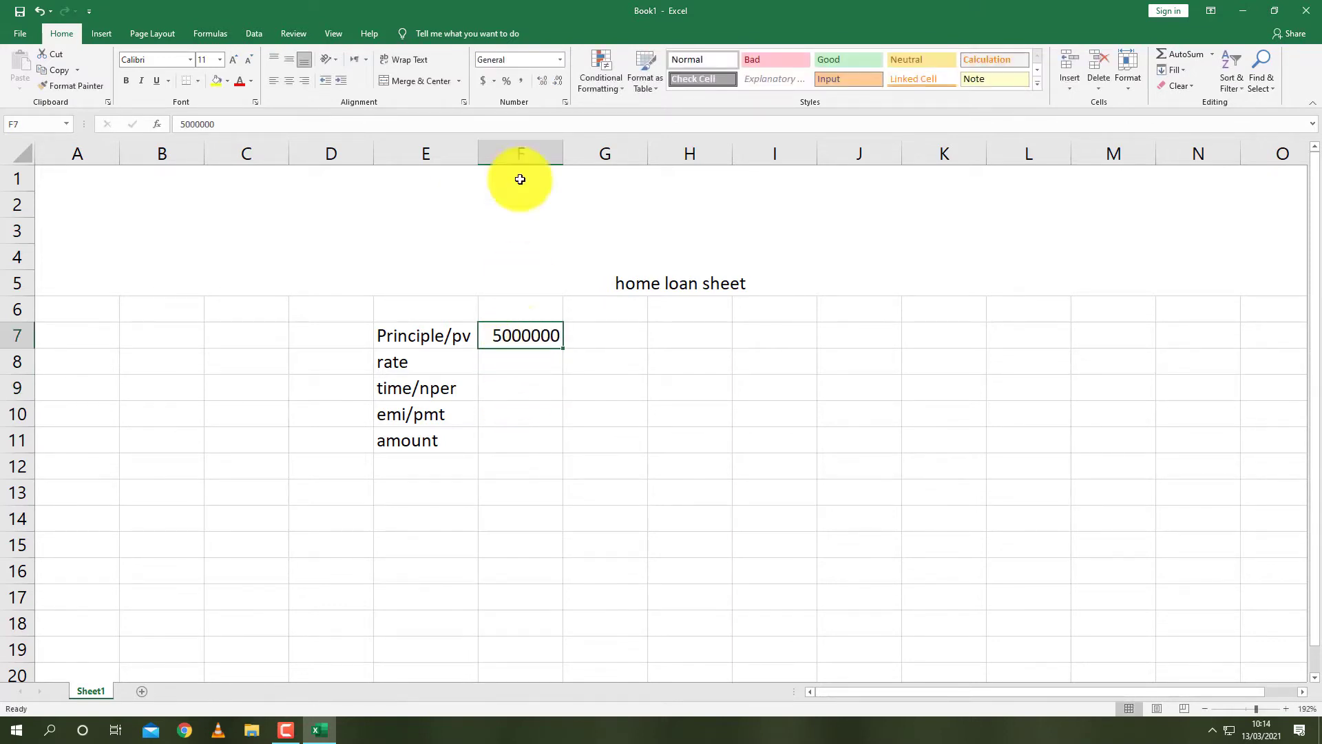
click(483, 82)
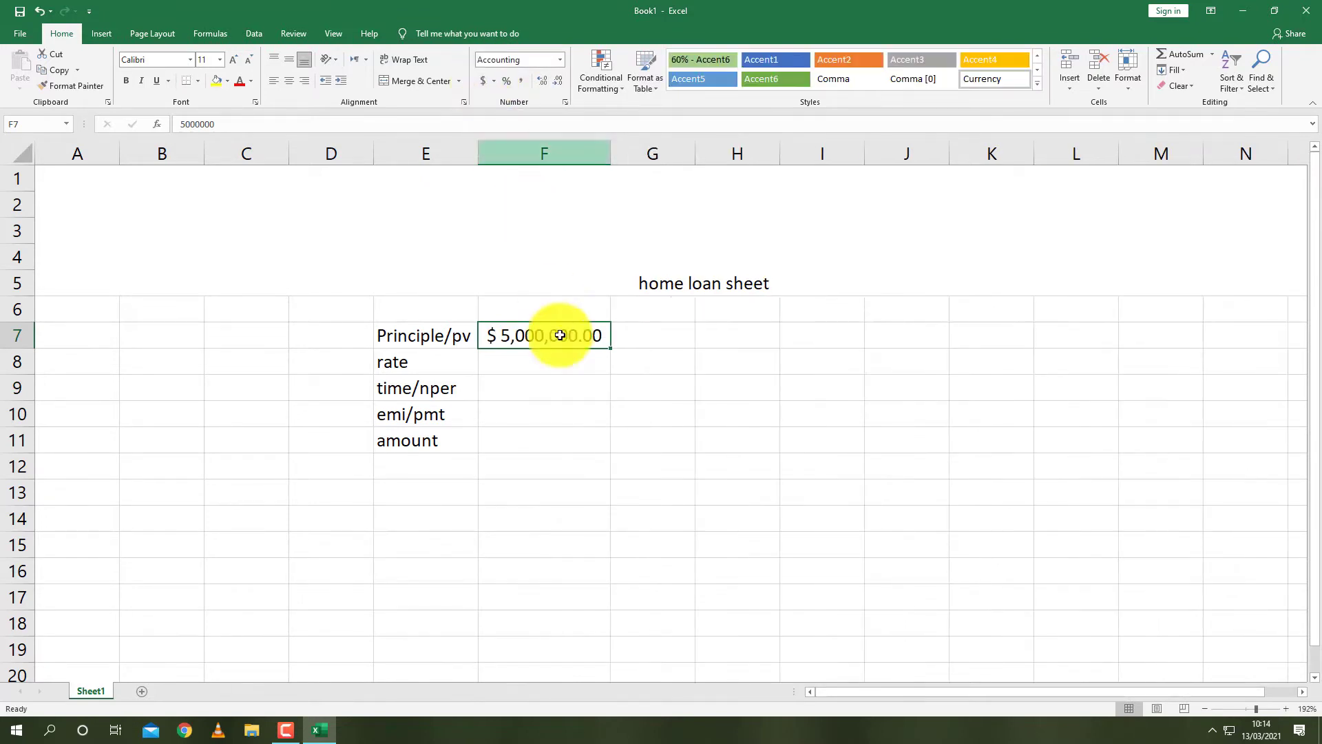
- Enter a rate of 8% in cell F8 and a time of 35 in cell F9
click(535, 365)
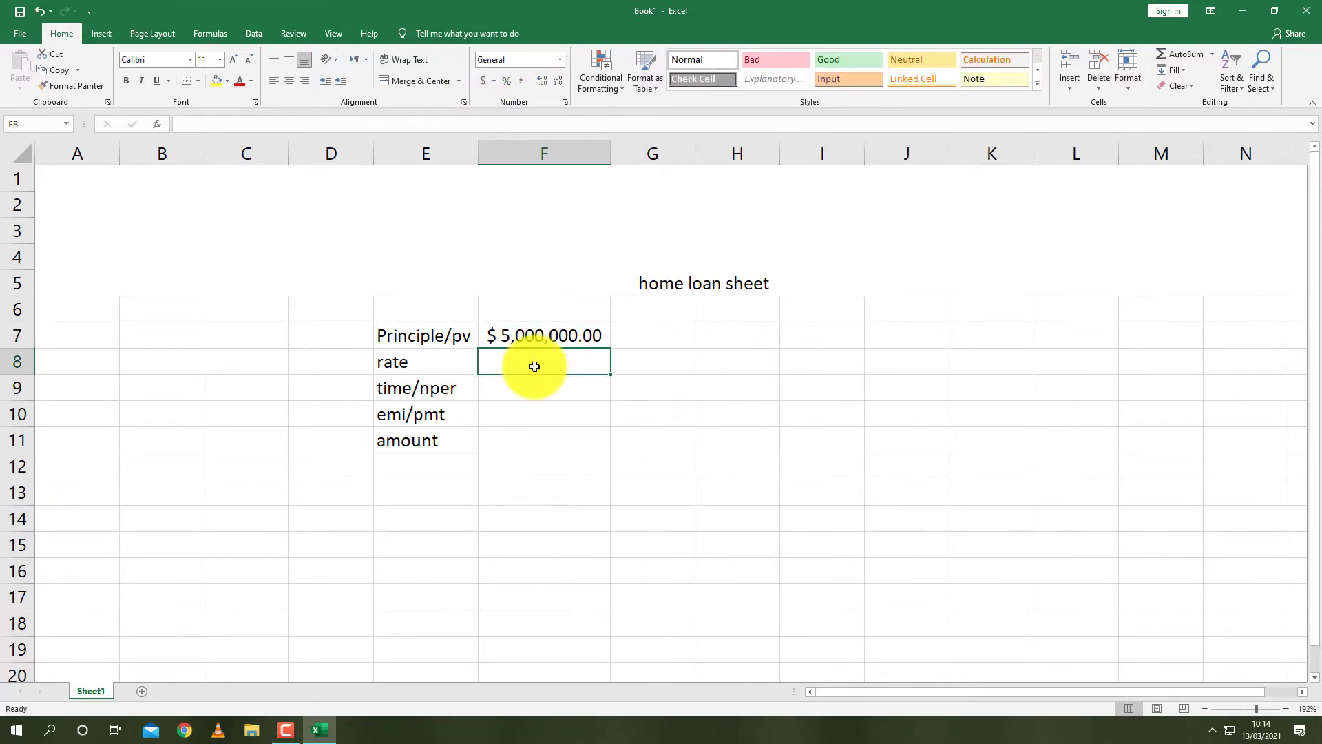
text(8%)
key(Return)
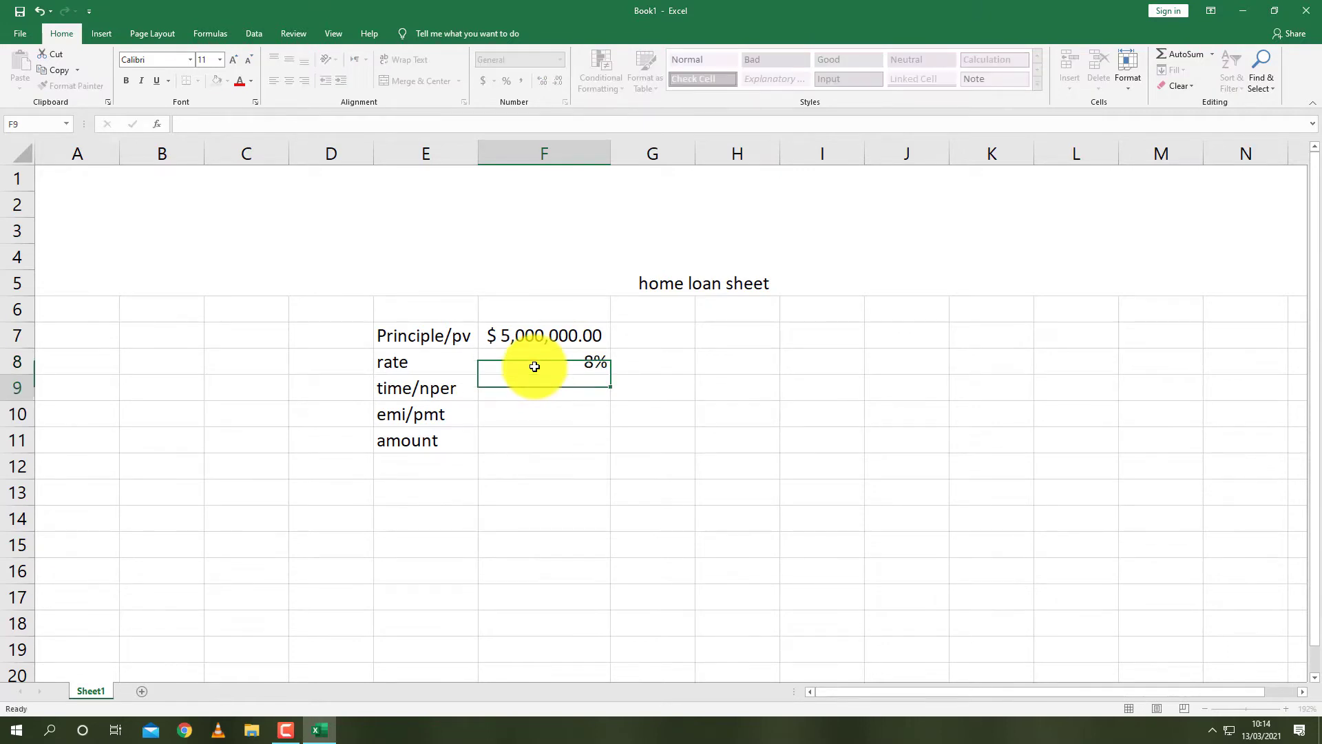
text(35)
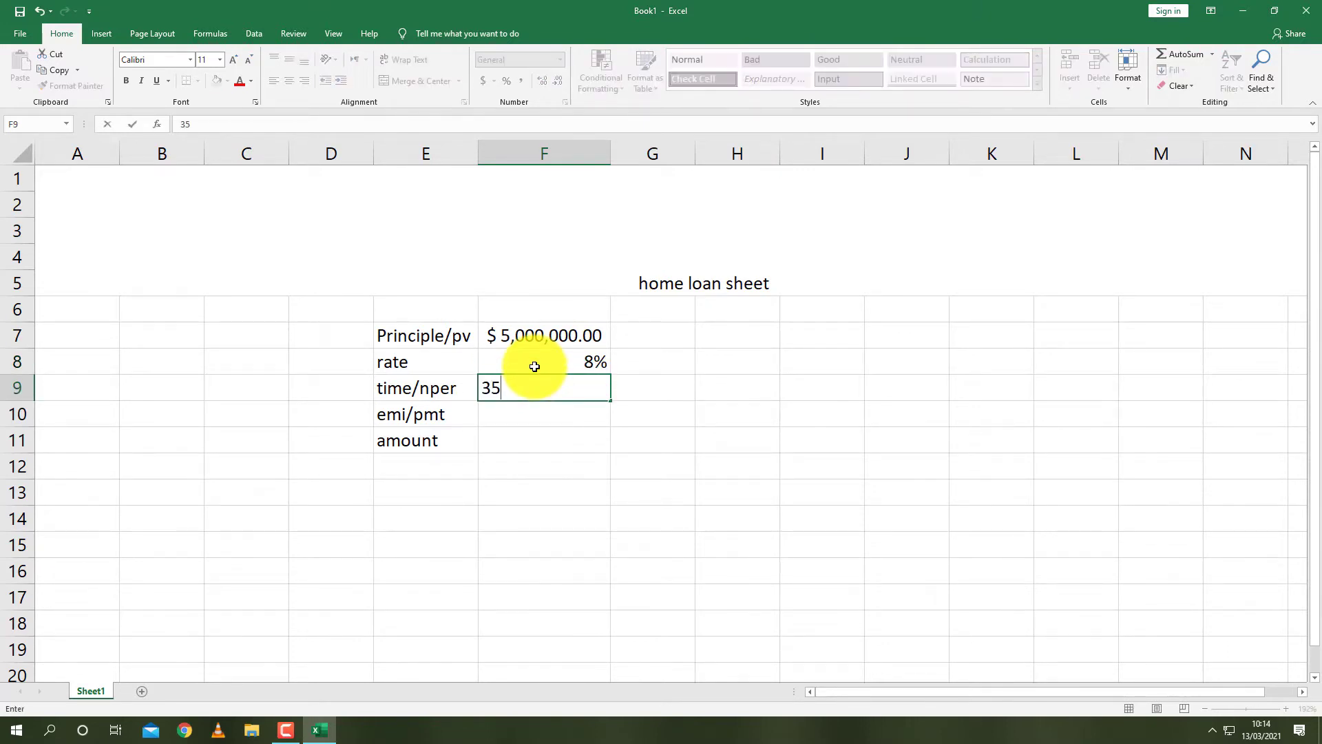
key(Return)
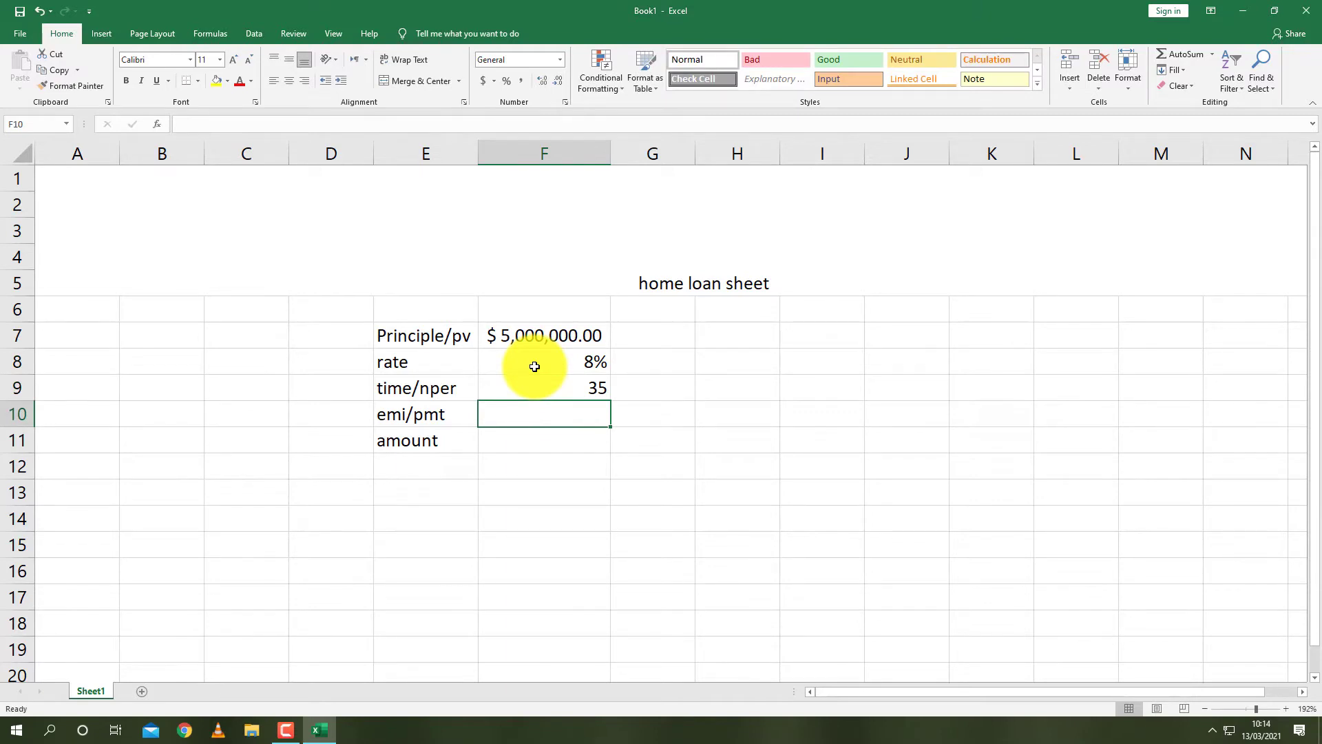
- Calculate the EMI in cell F10 with =PMT(F8/12,F9*12,F7), using monthly rate, number of months and principal
text(=)
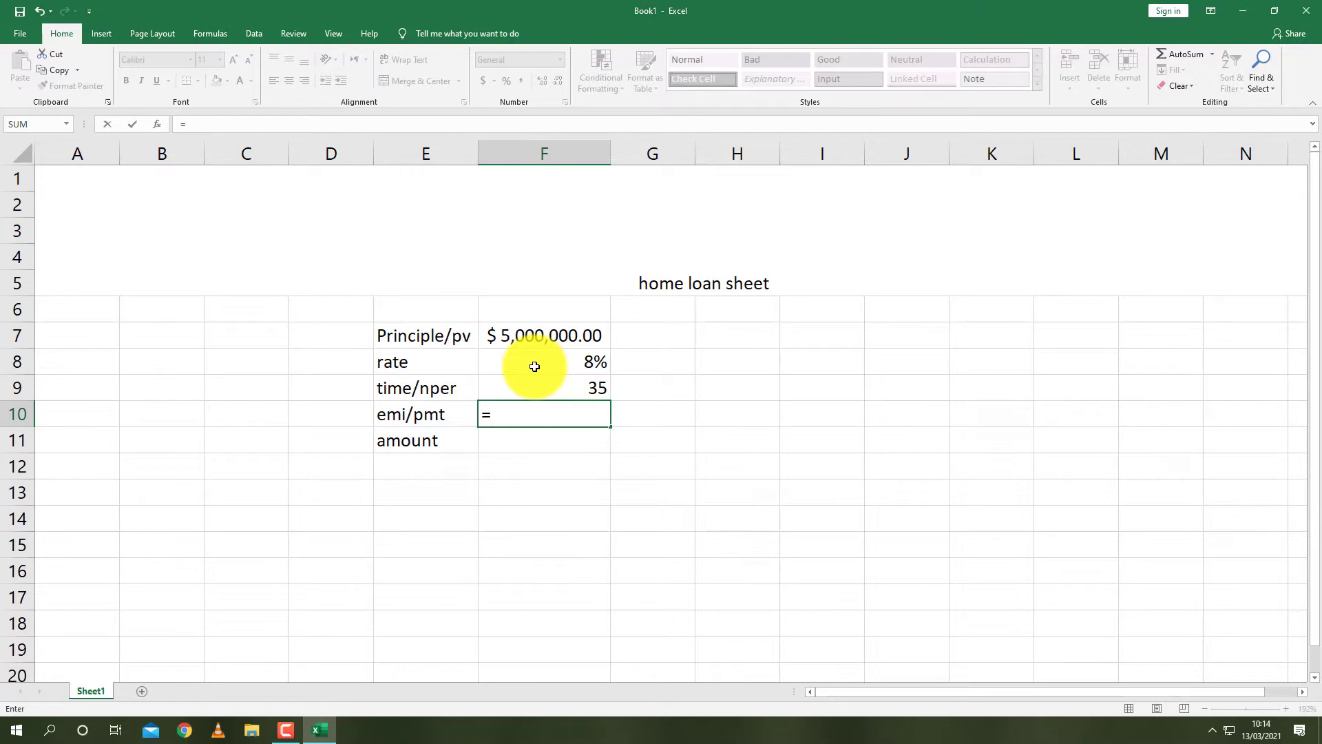
text(pmt)
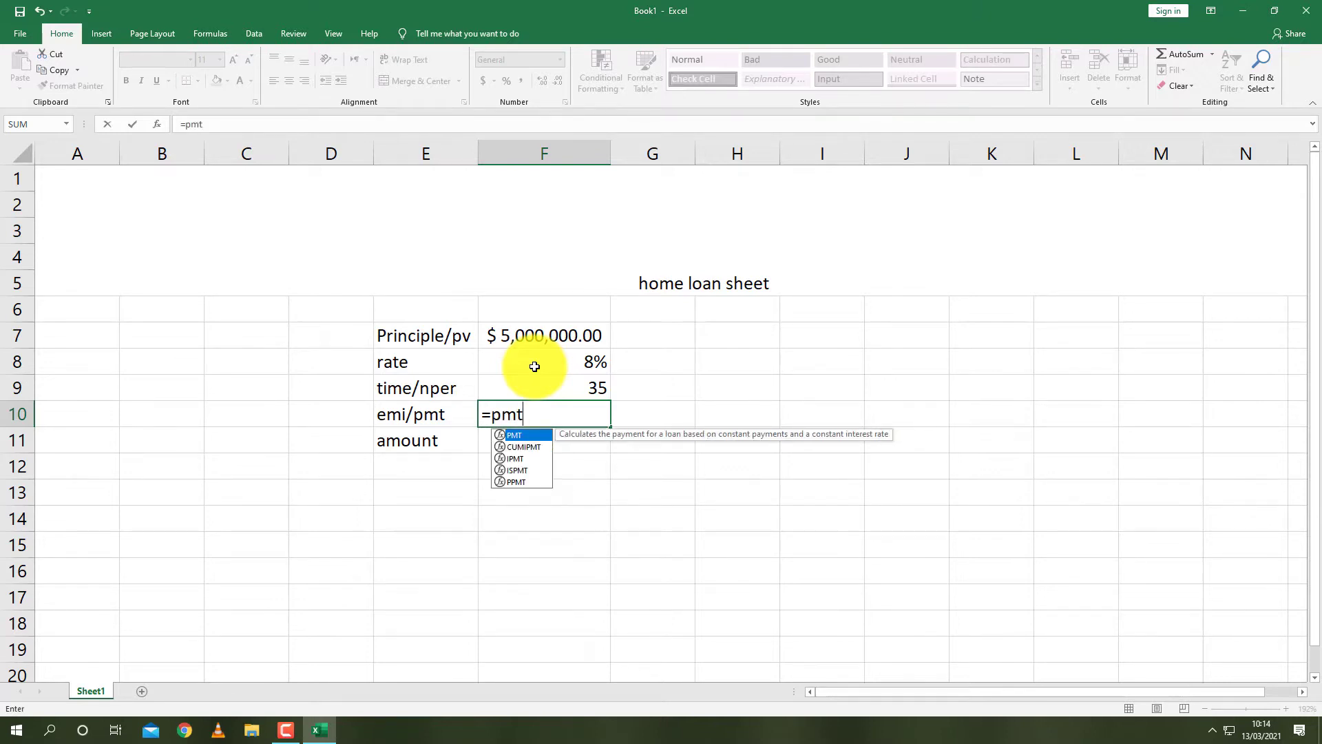
text(()
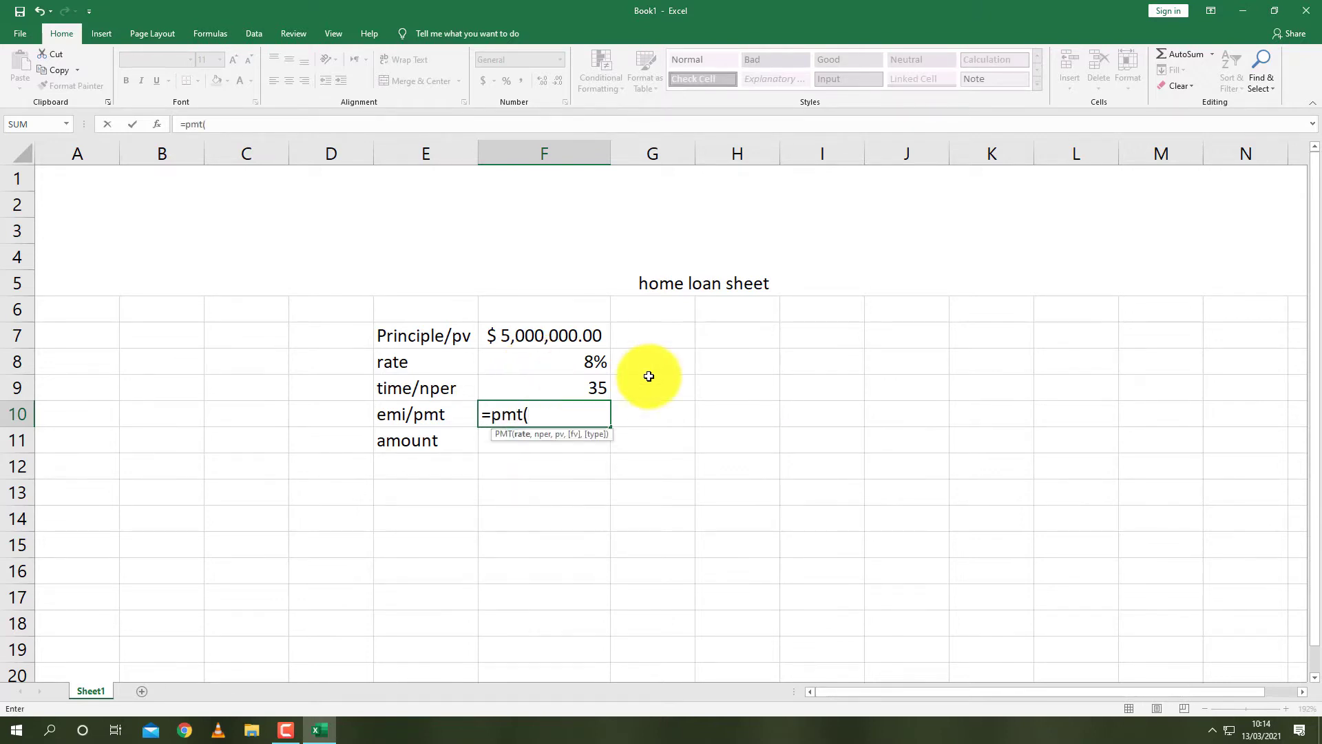
click(583, 364)
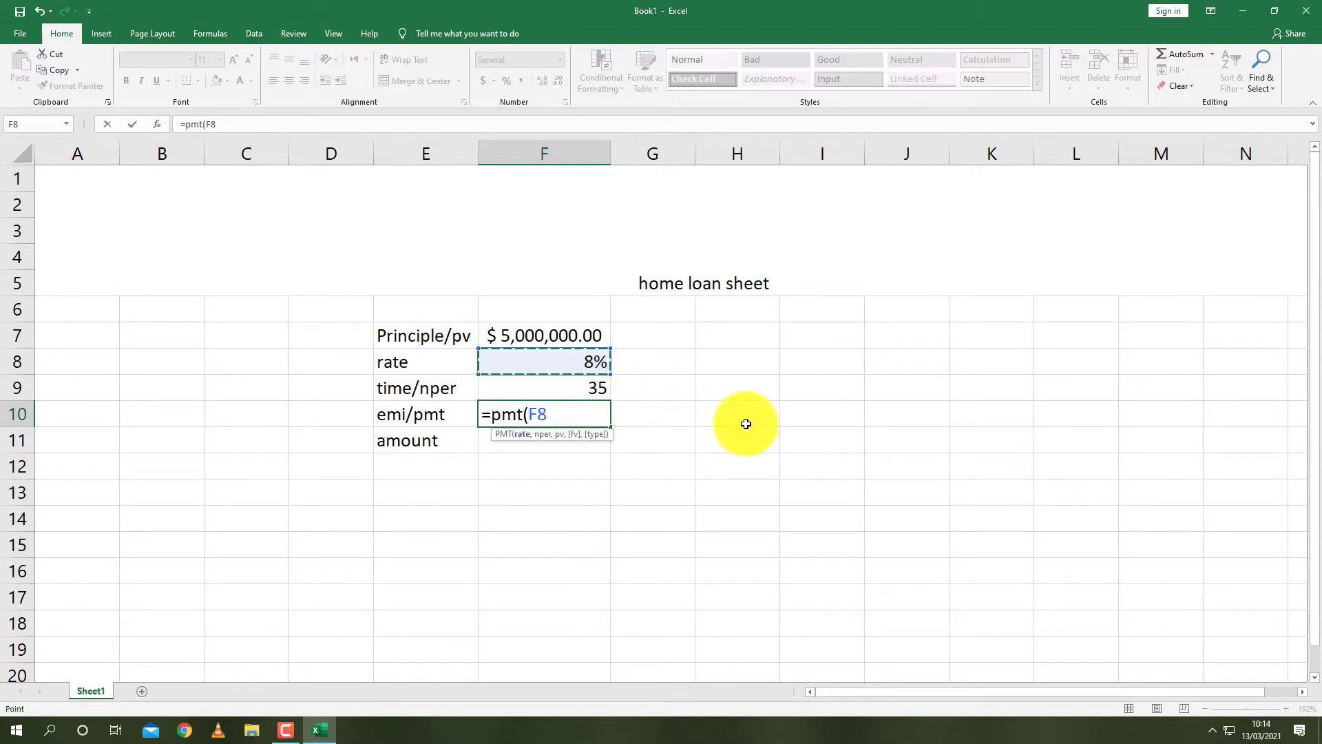
text(/12)
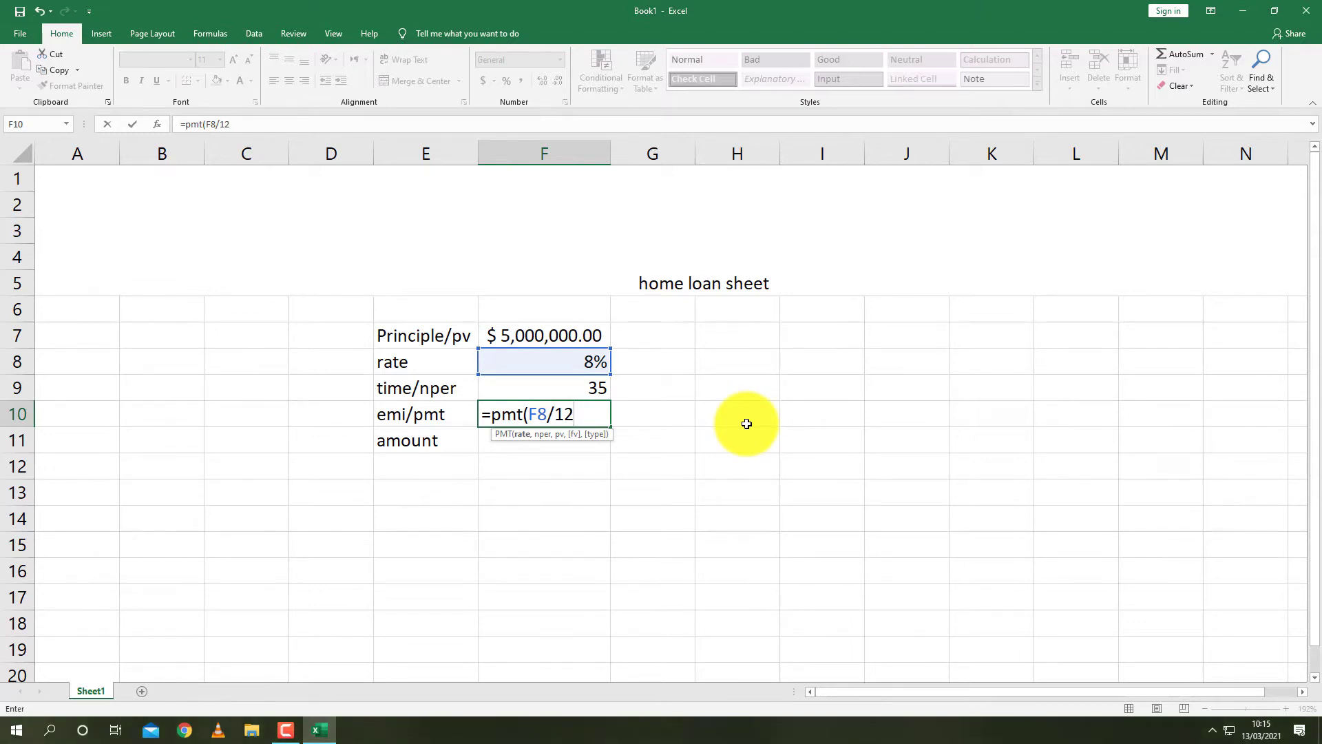
text(,)
click(561, 385)
text(*)
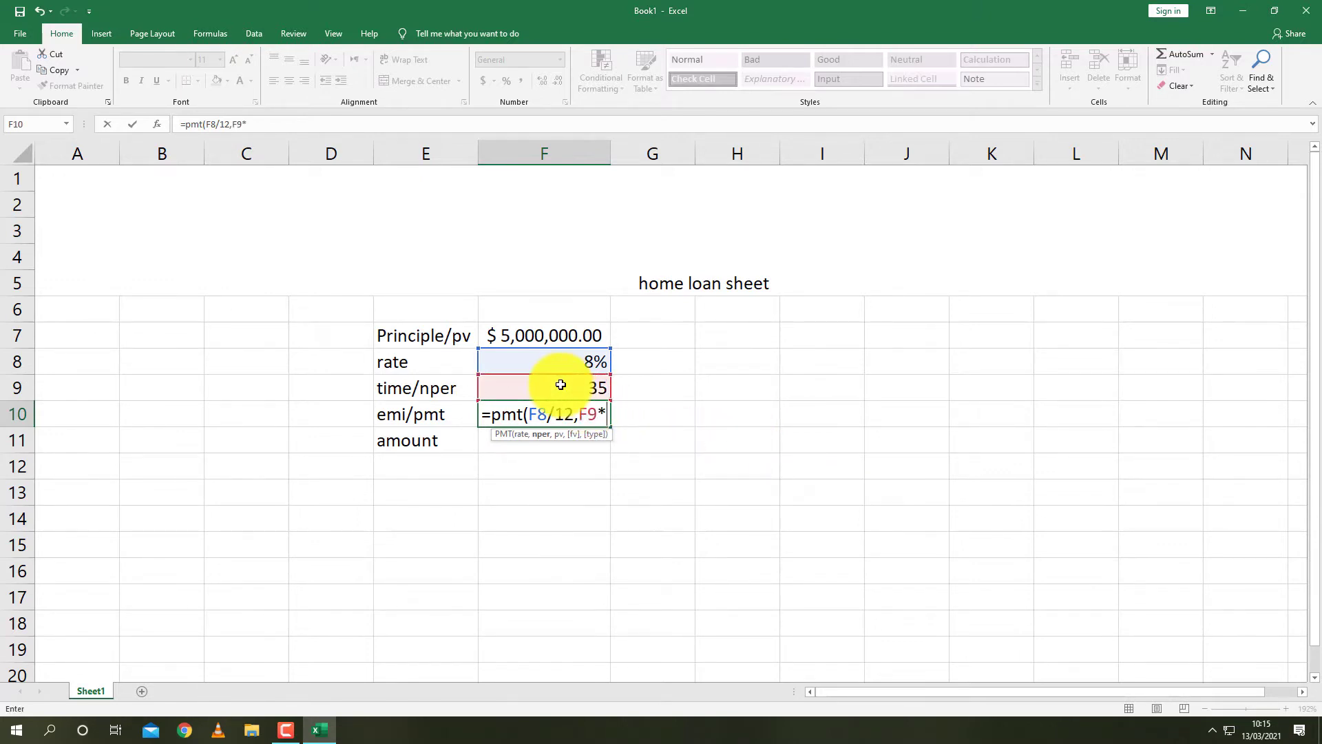
text(12,)
click(571, 334)
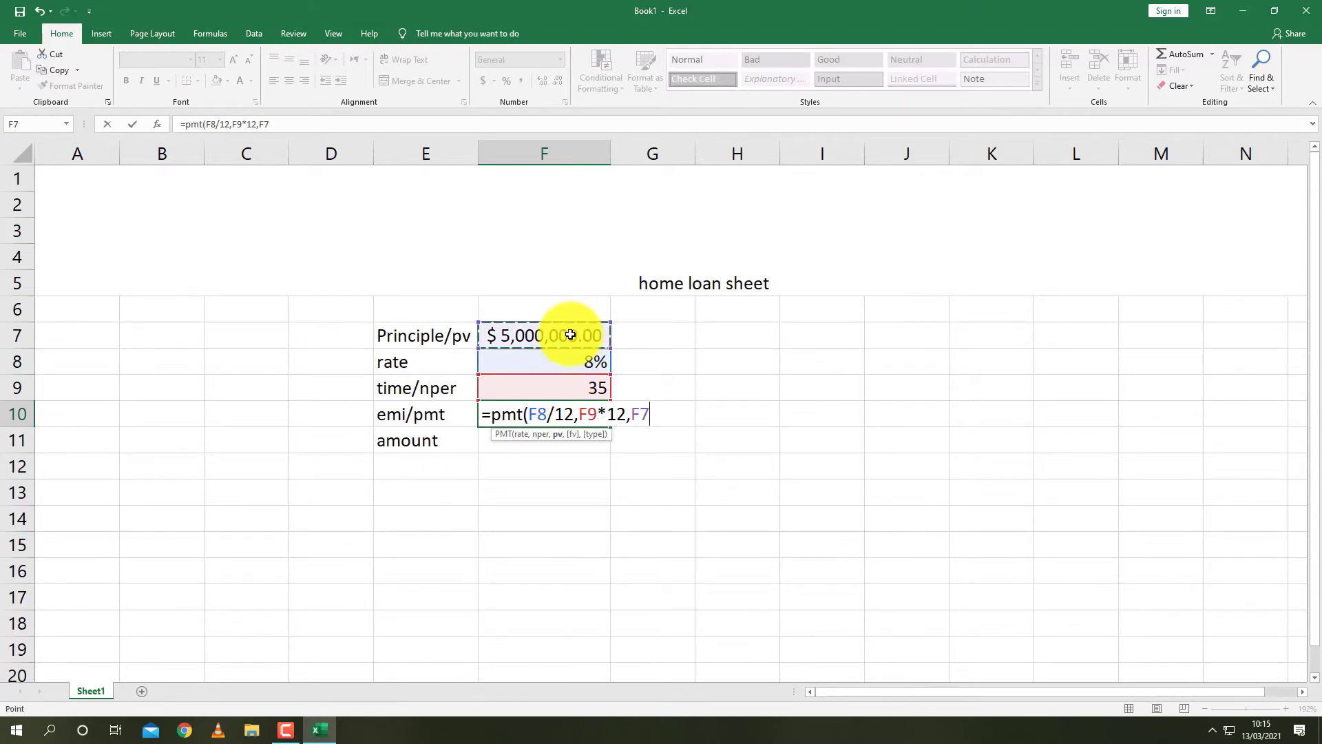
text())
key(Return)
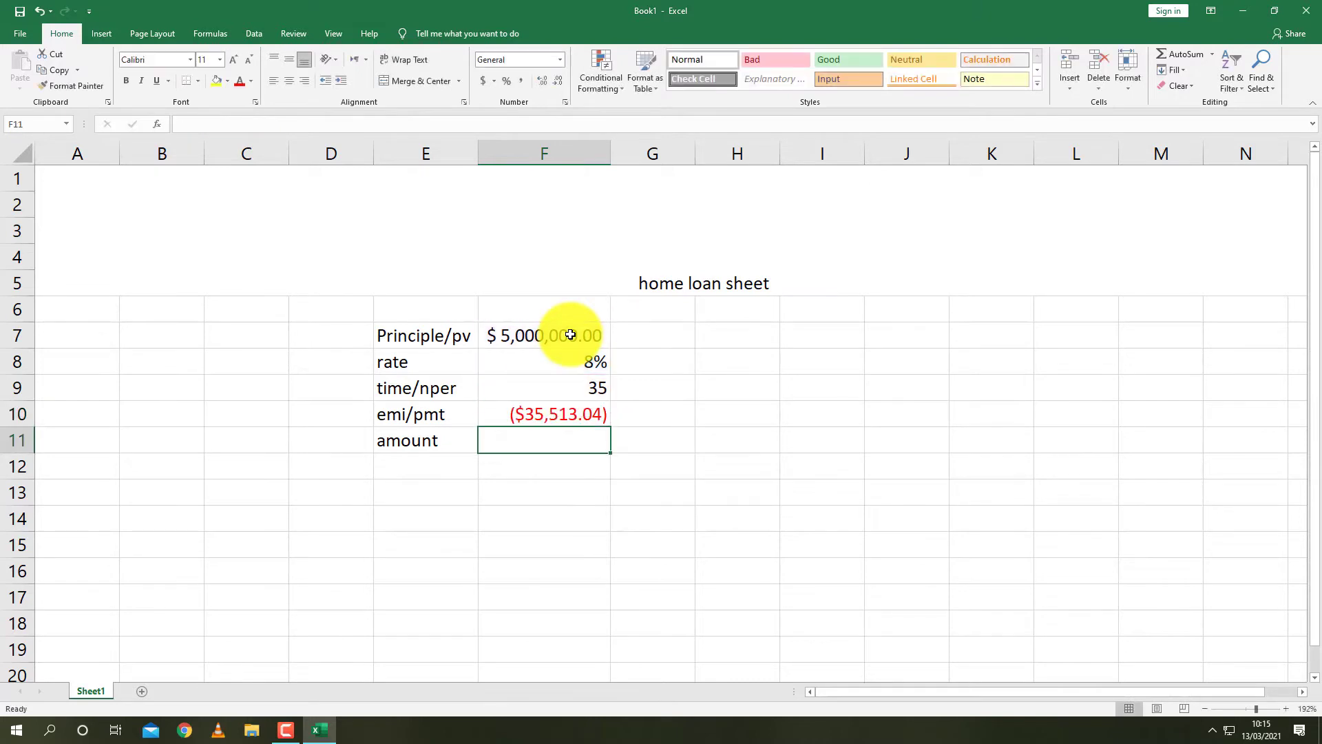
- Calculate the total amount in cell F11 with the formula =F10*F9*12
text(=)
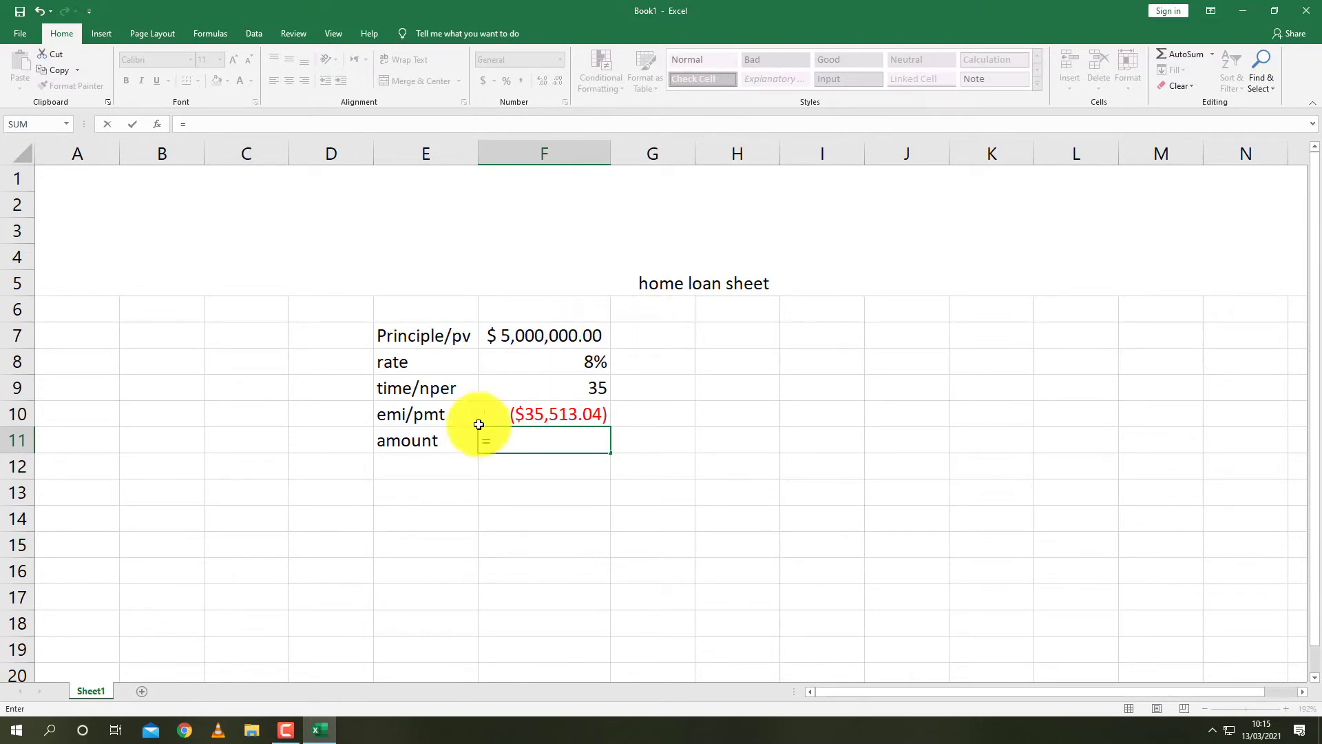
click(496, 413)
text(*)
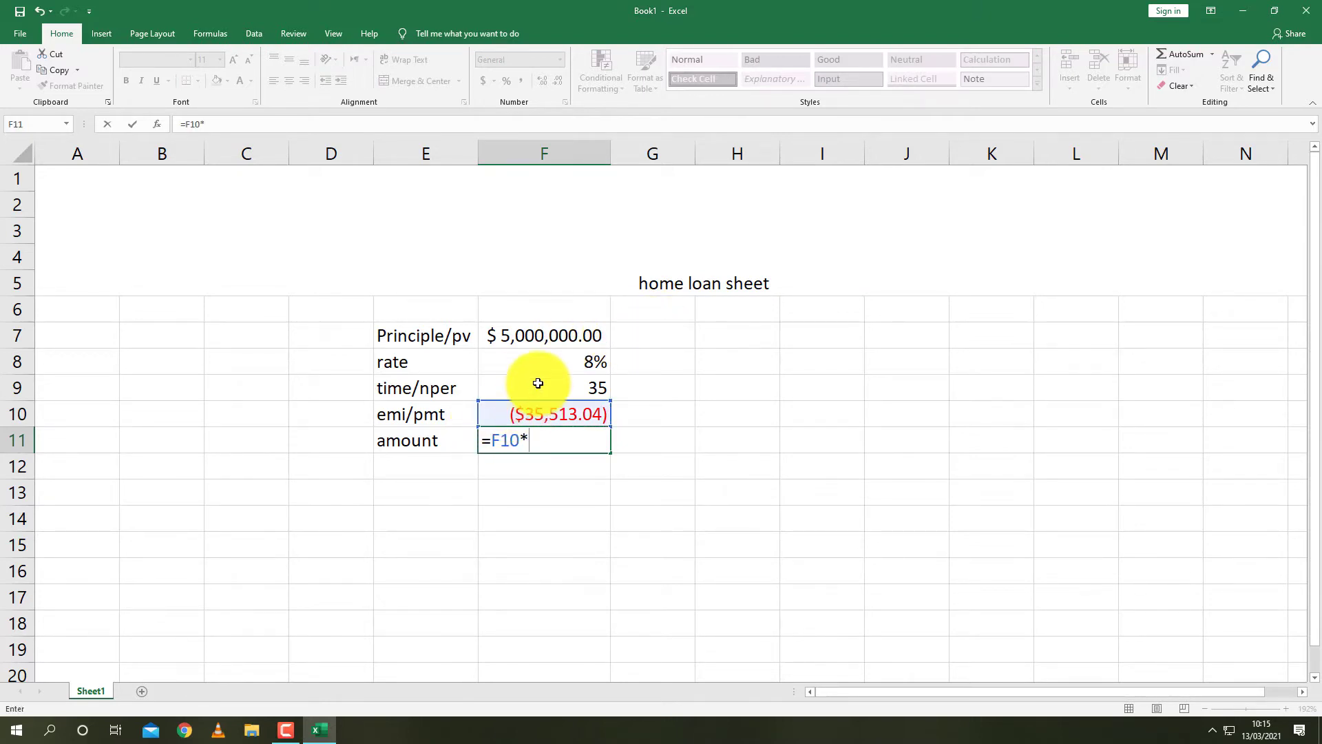
click(538, 383)
text(*)
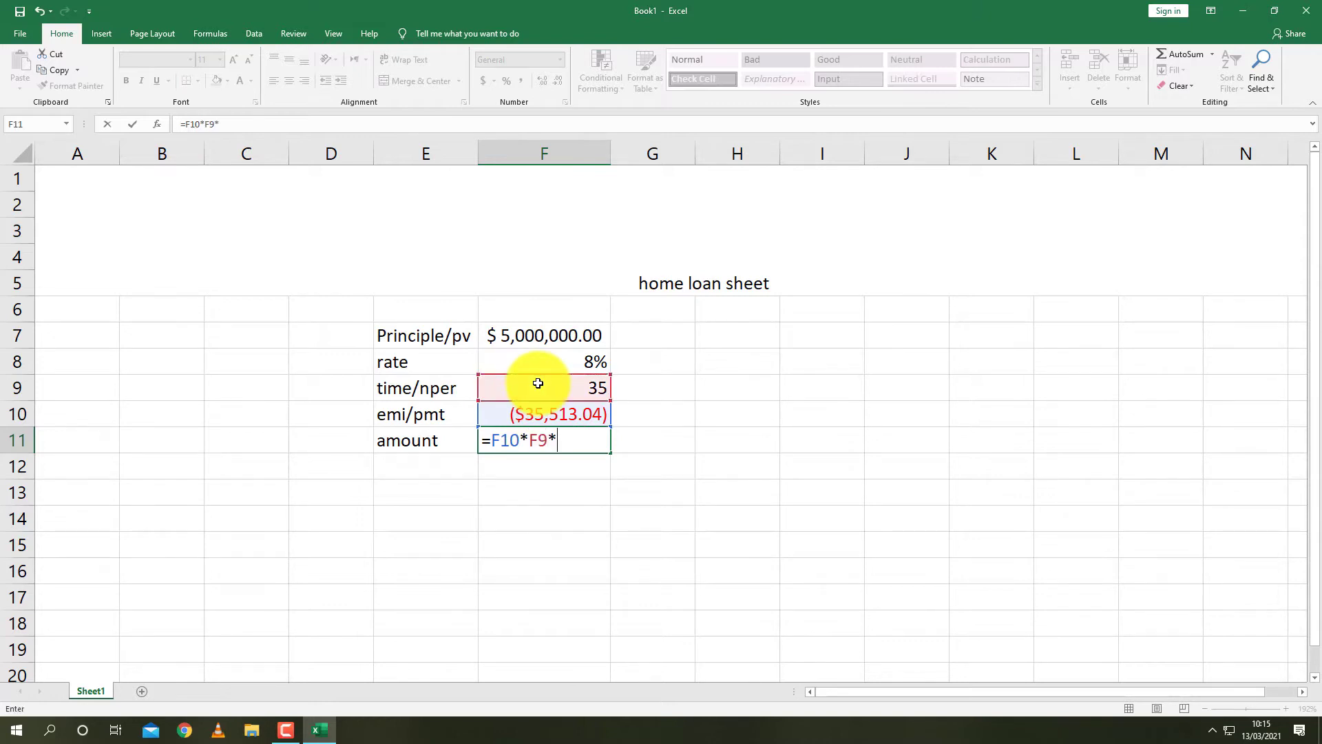
text(12)
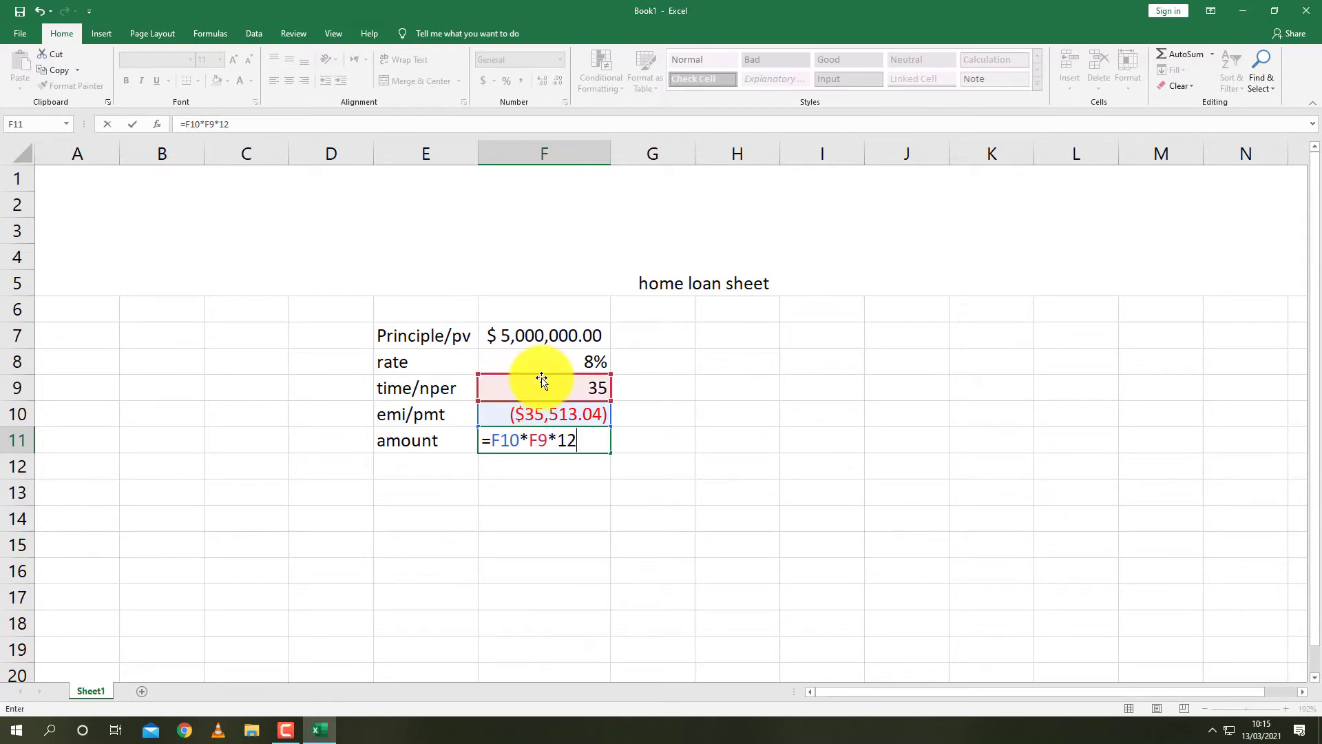
key(Return)
click(543, 508)
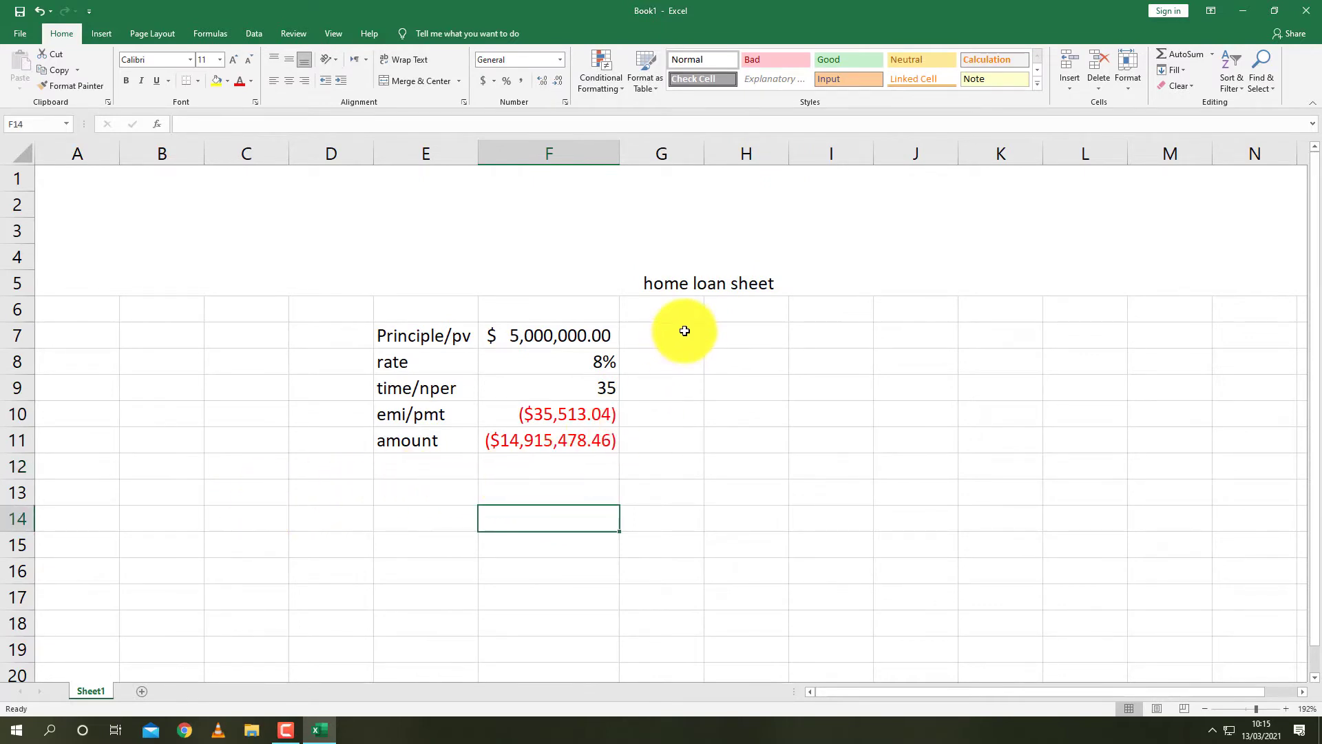
- Start a PV function formula in cell H7, level with the principal
click(722, 337)
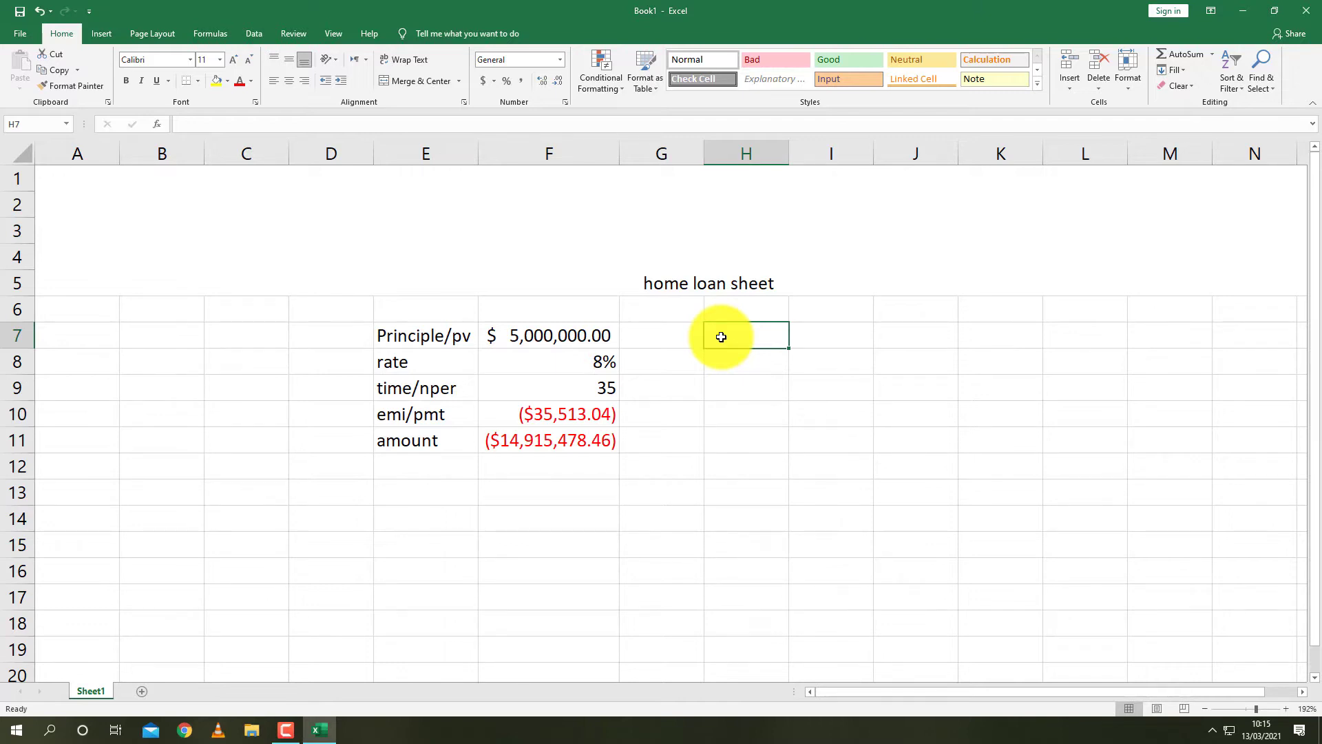
text(=p)
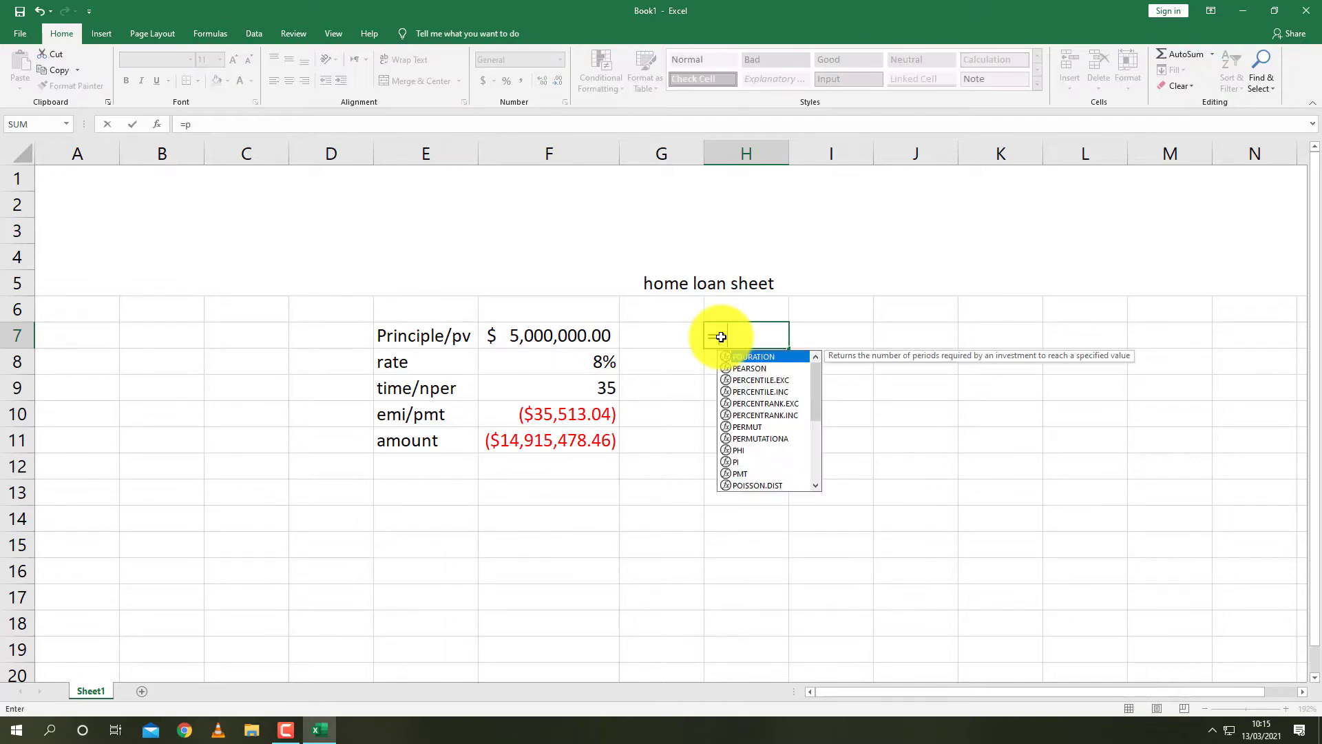
text(v()
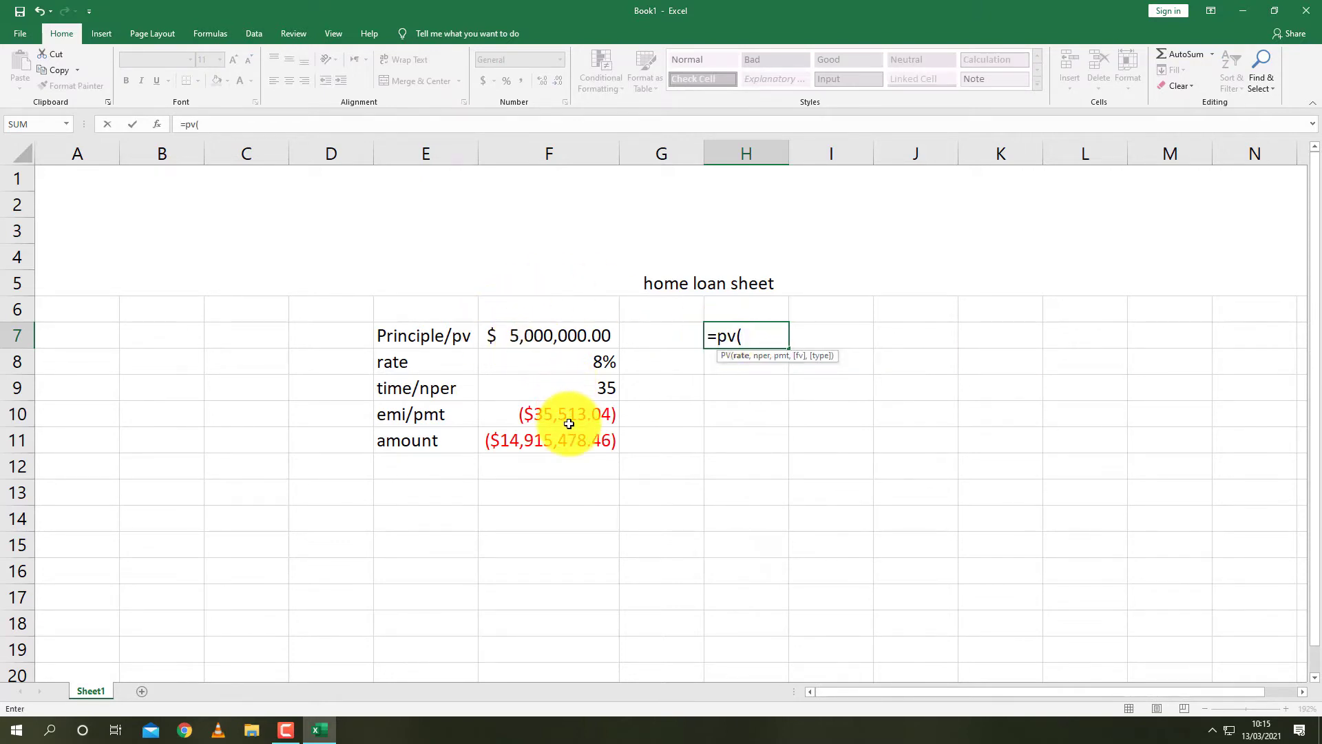
click(561, 396)
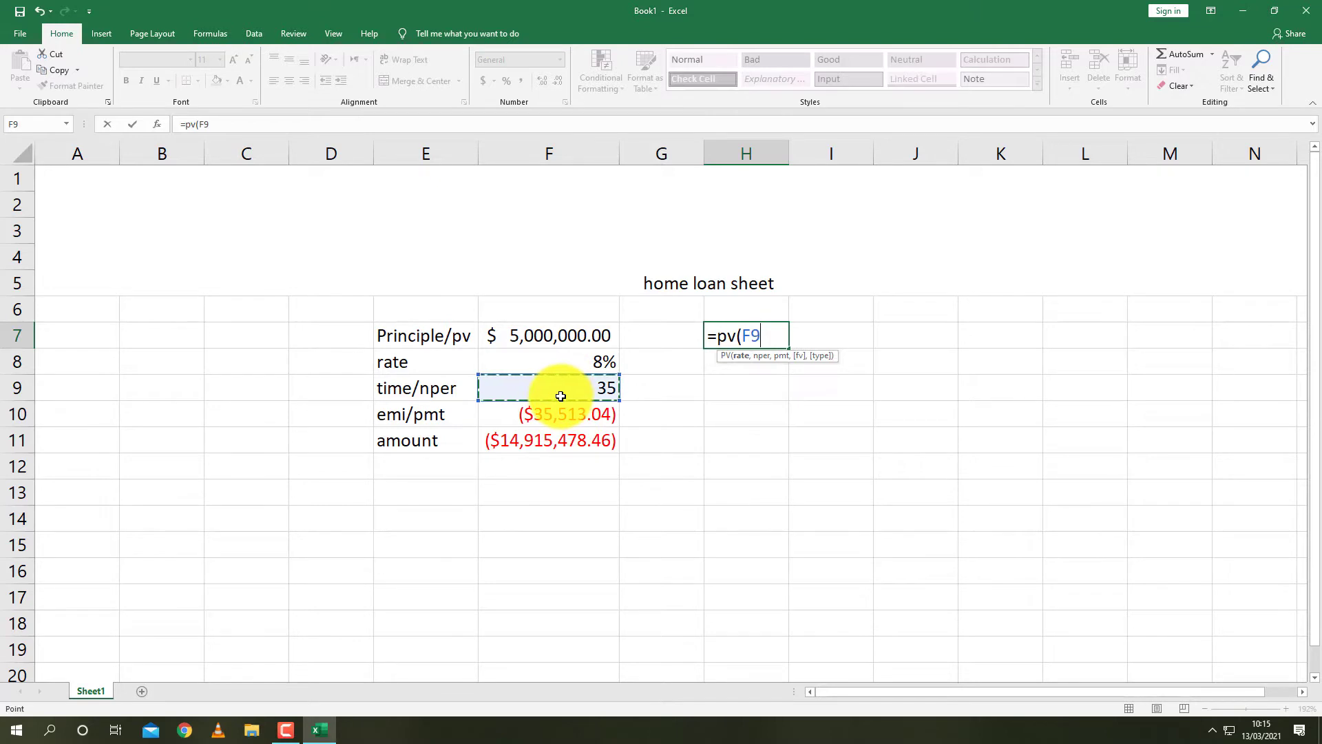
text(/12)
key(BackSpace)
key(BackSpace)
key(BackSpace)
key(BackSpace)
key(BackSpace)
- Complete the PV formula in H7 with F8/12 as the rate, F9*12 as the nper and F10 as the pmt
click(565, 357)
text(/)
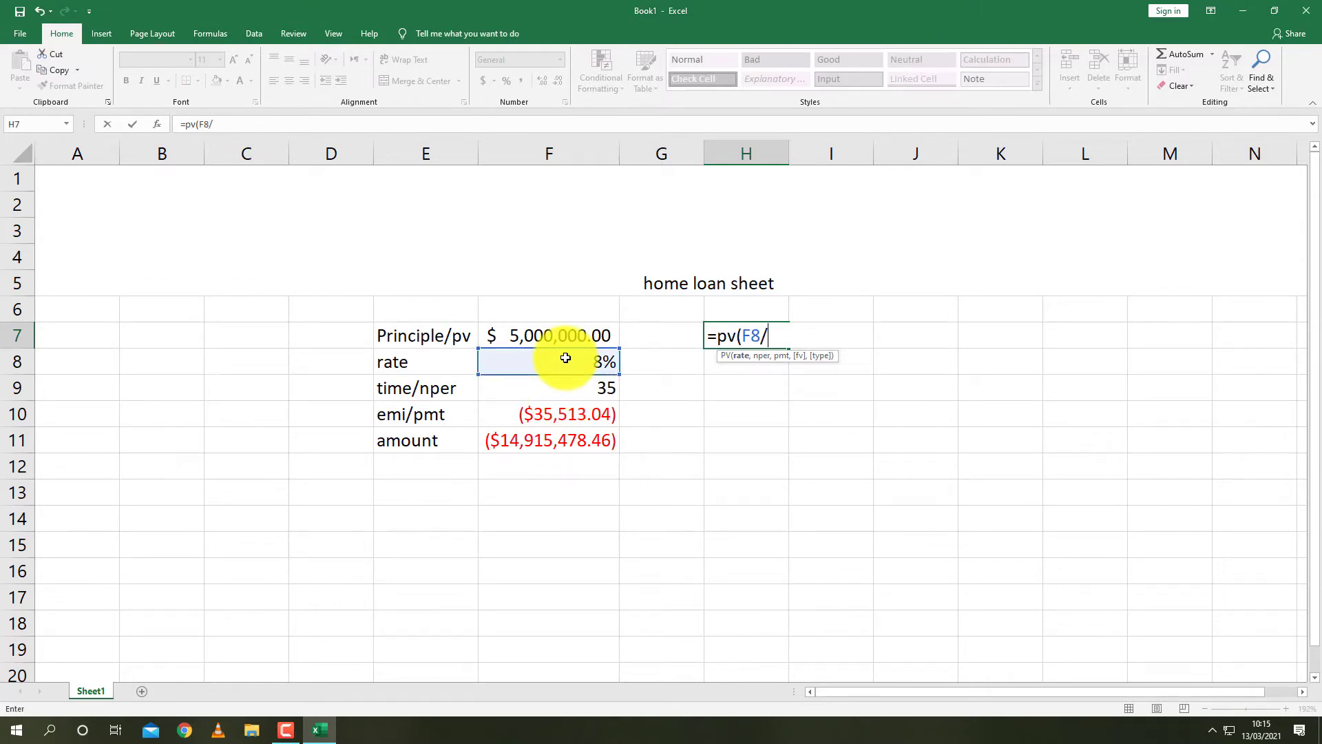
text(12,)
click(556, 387)
text(*1)
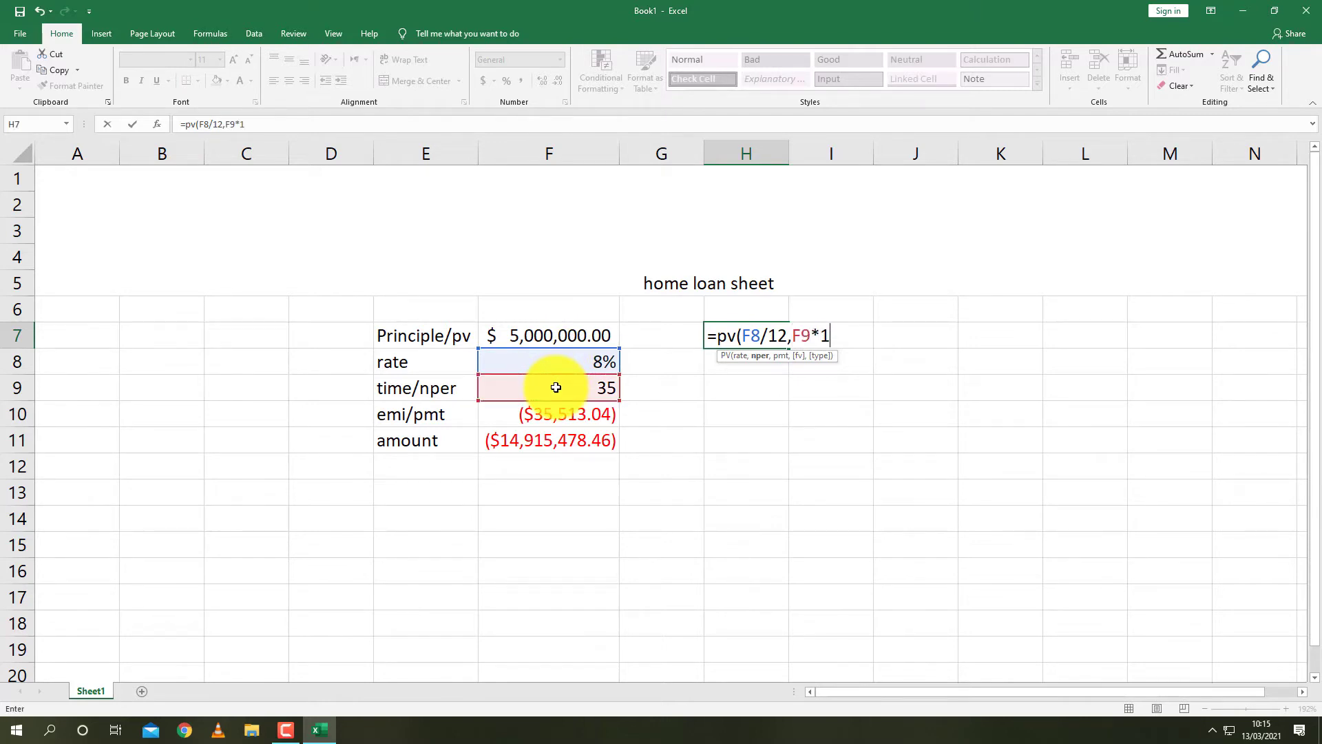
text(2,)
click(555, 417)
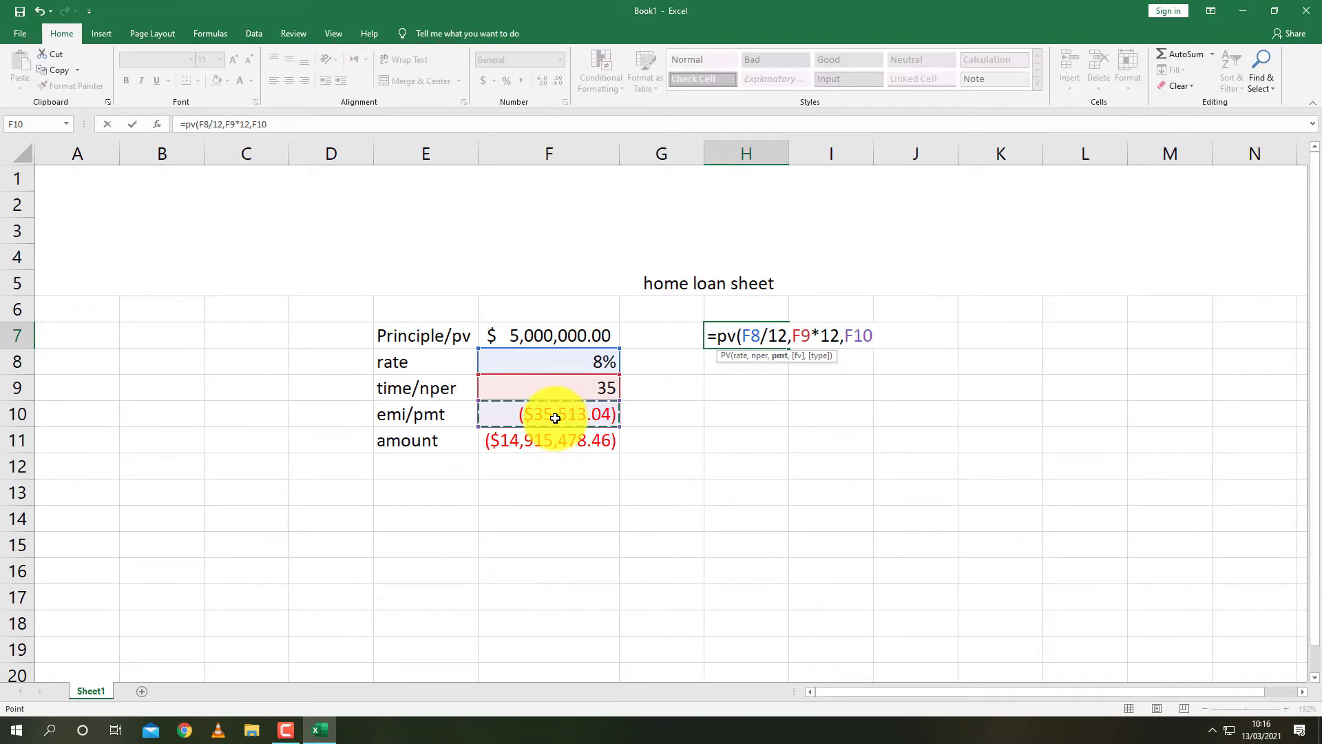
text())
key(Return)
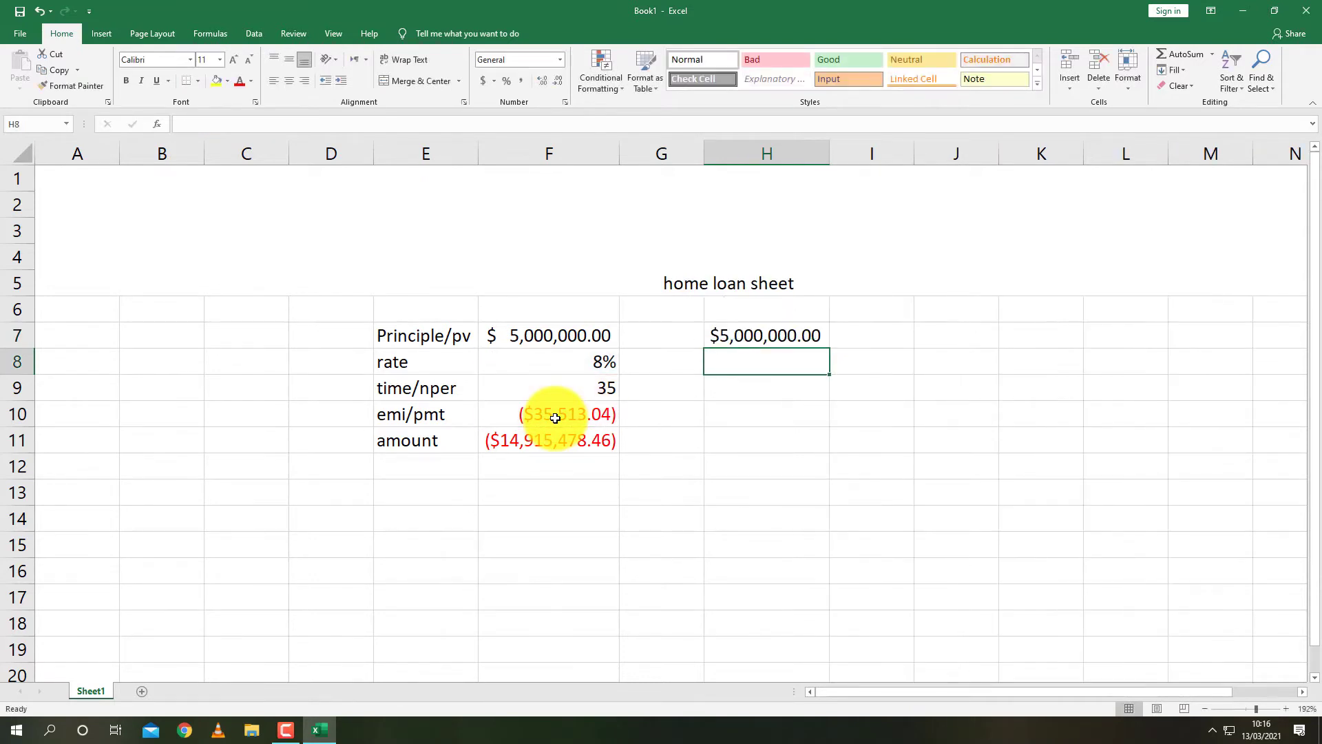
- Calculate the periodic rate in cell H8 with =RATE(F9*12,F10,F7)
text(=)
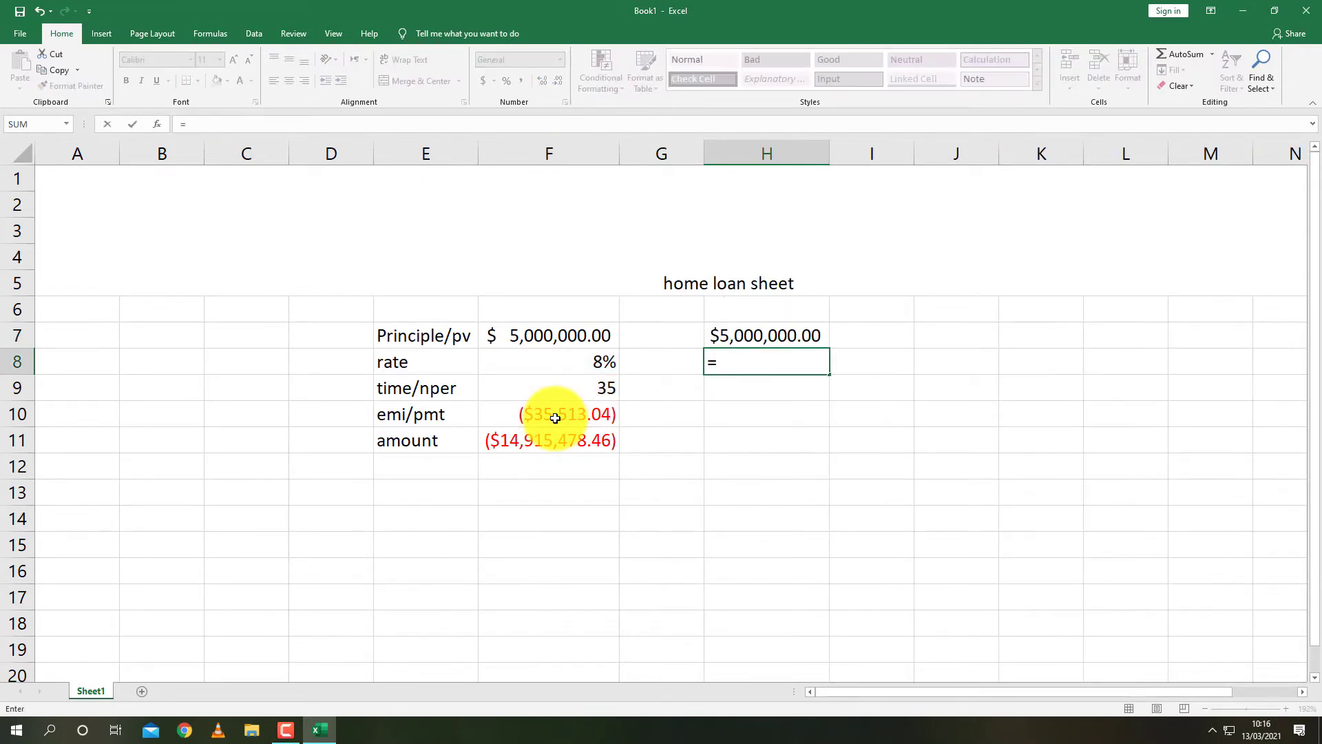
text(rate()
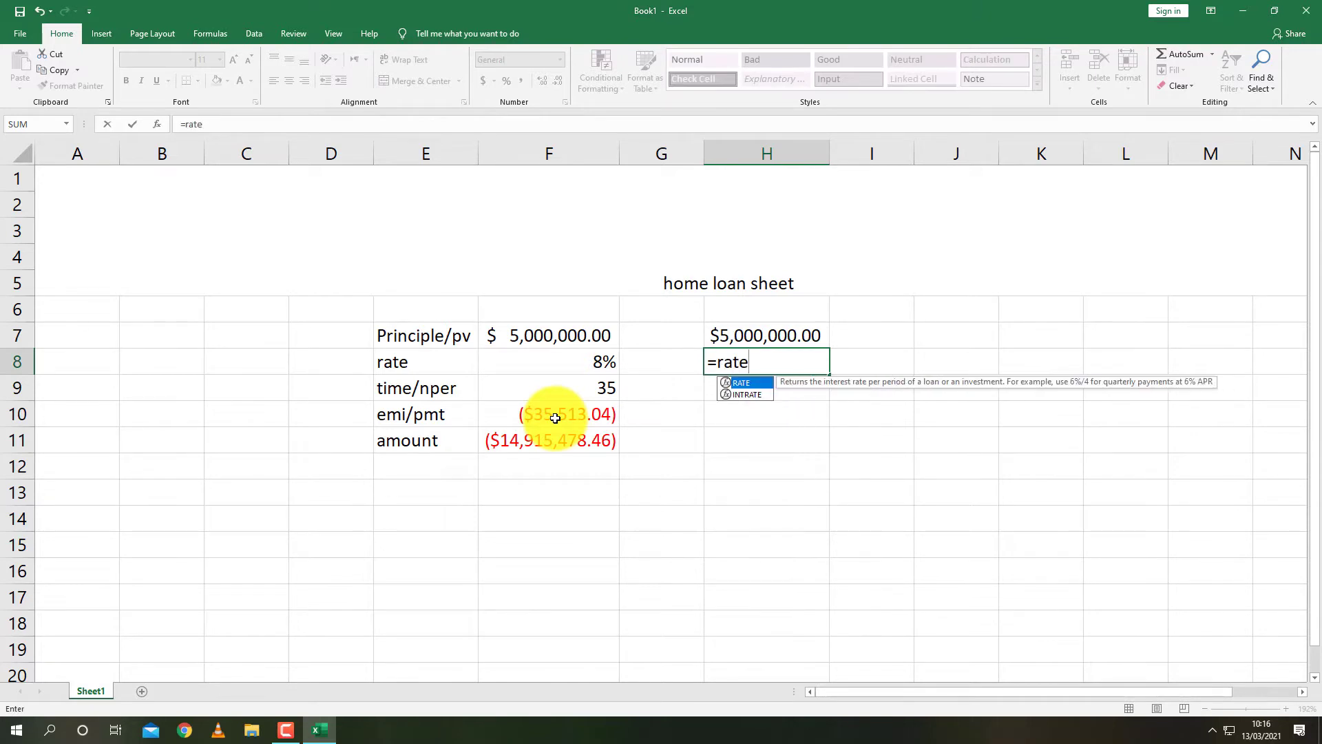
click(578, 388)
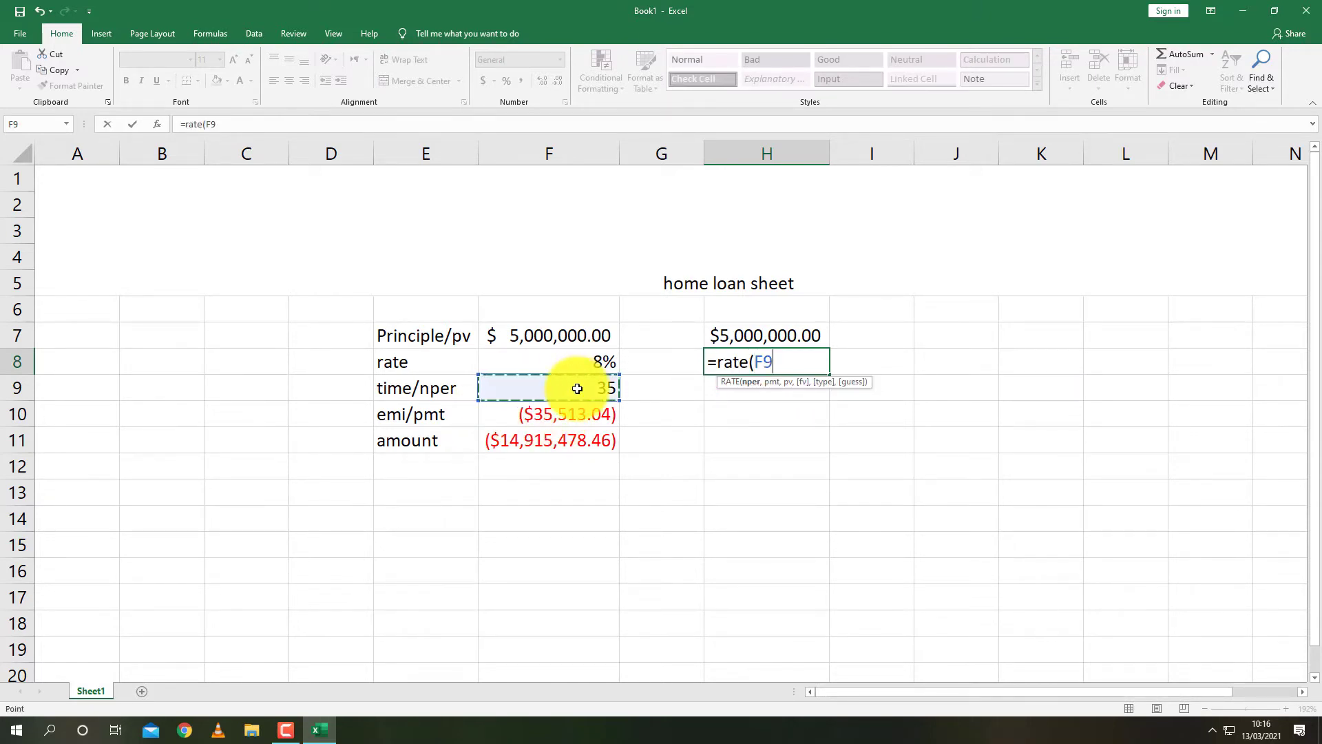
text(*12,)
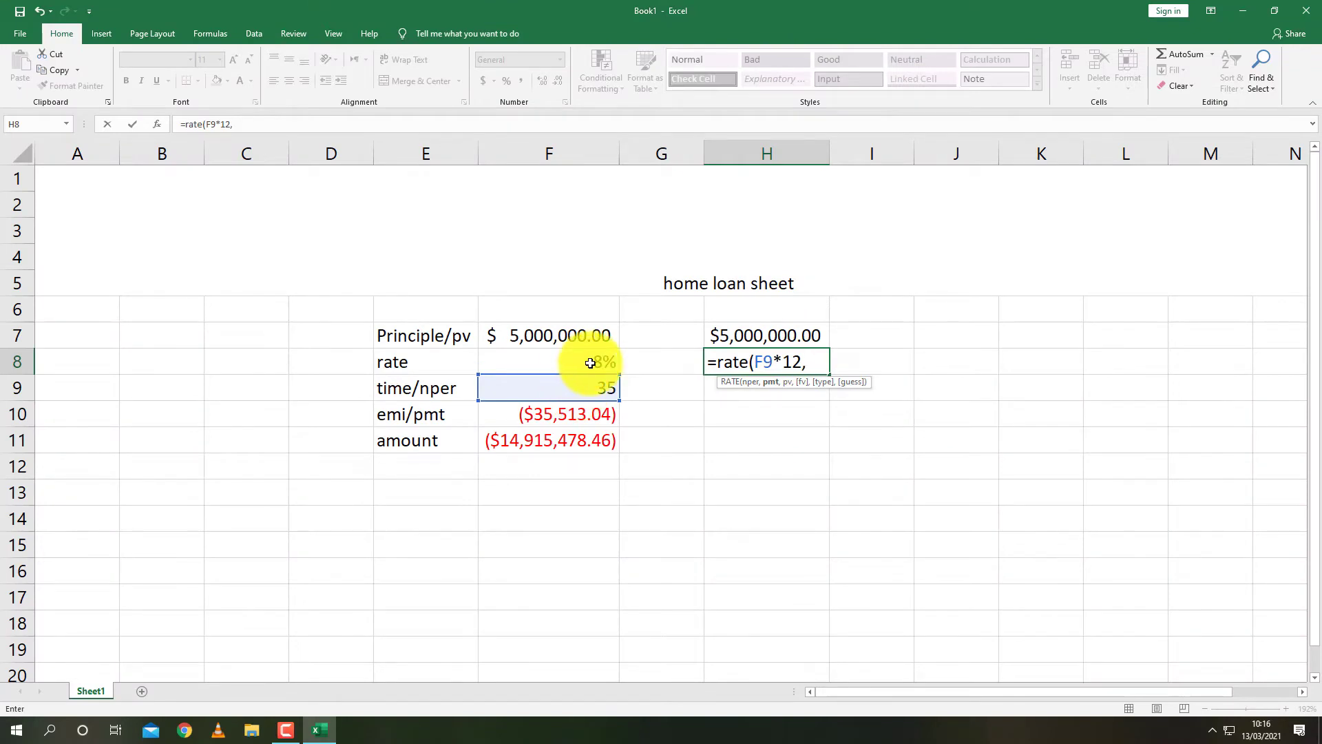
click(575, 415)
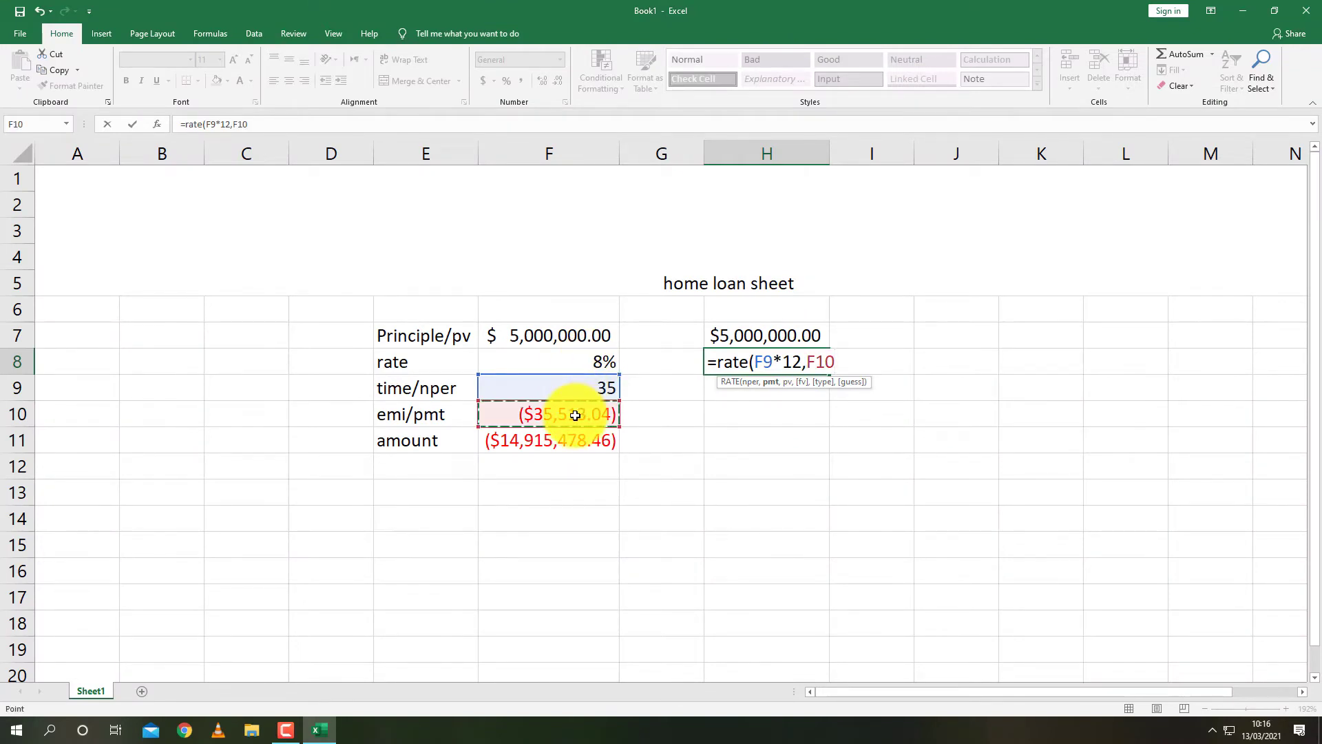
text(,)
click(571, 335)
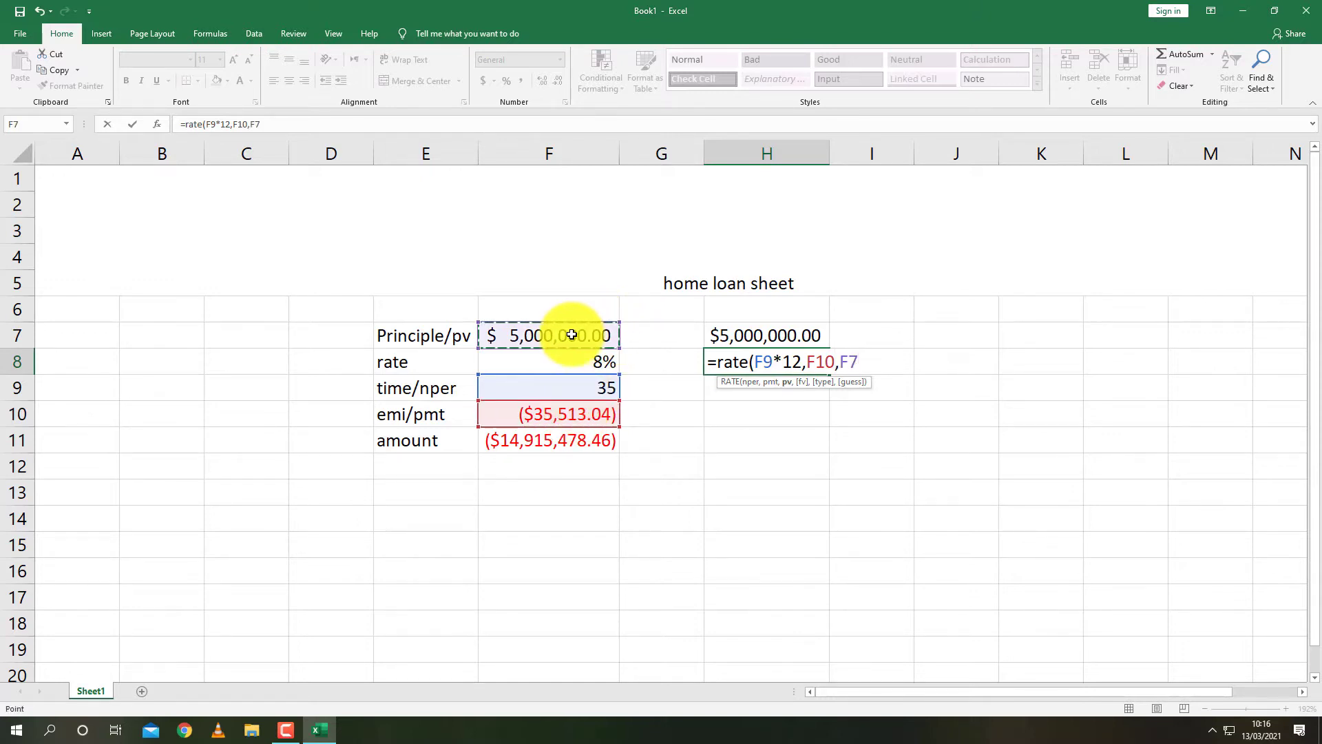
text())
key(Return)
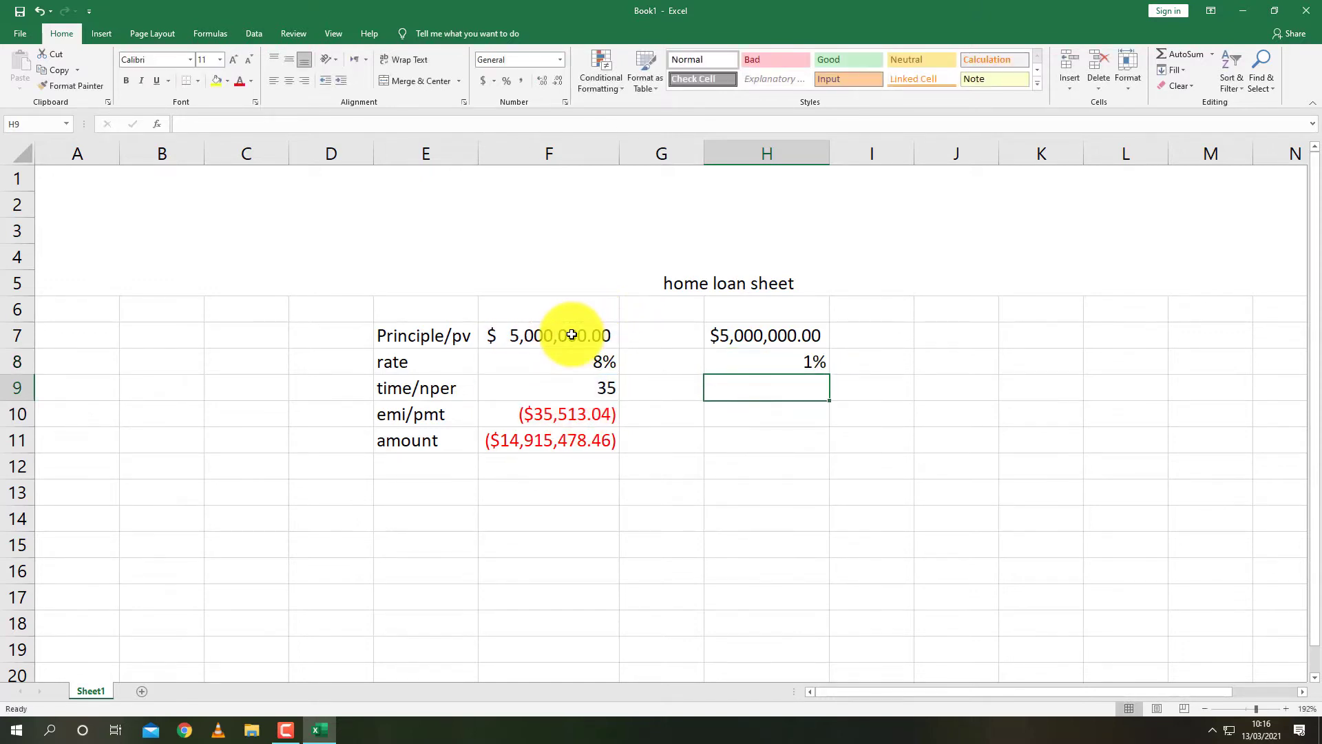
- Enter the marker "<<<<<" in cell I8, beside the calculated rate, and select J8
key(Up)
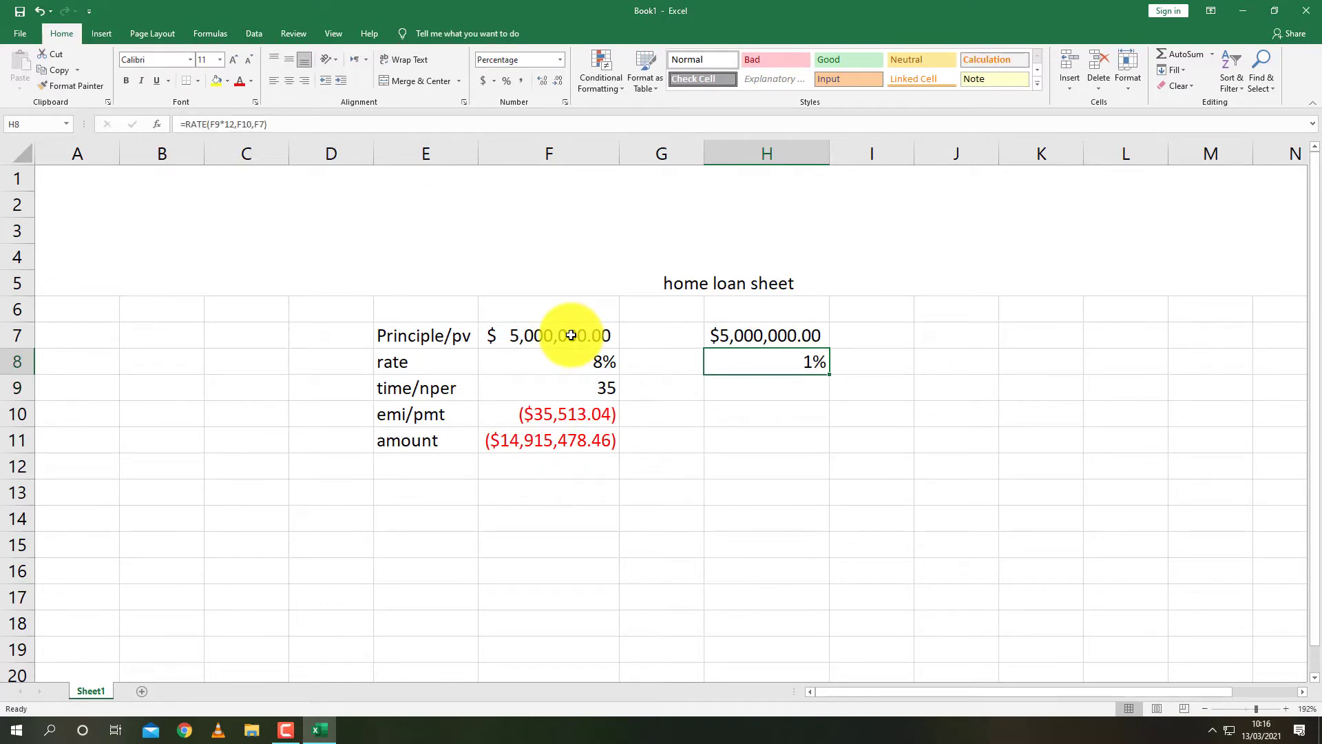
key(Right)
key(Right)
key(Right)
key(Left)
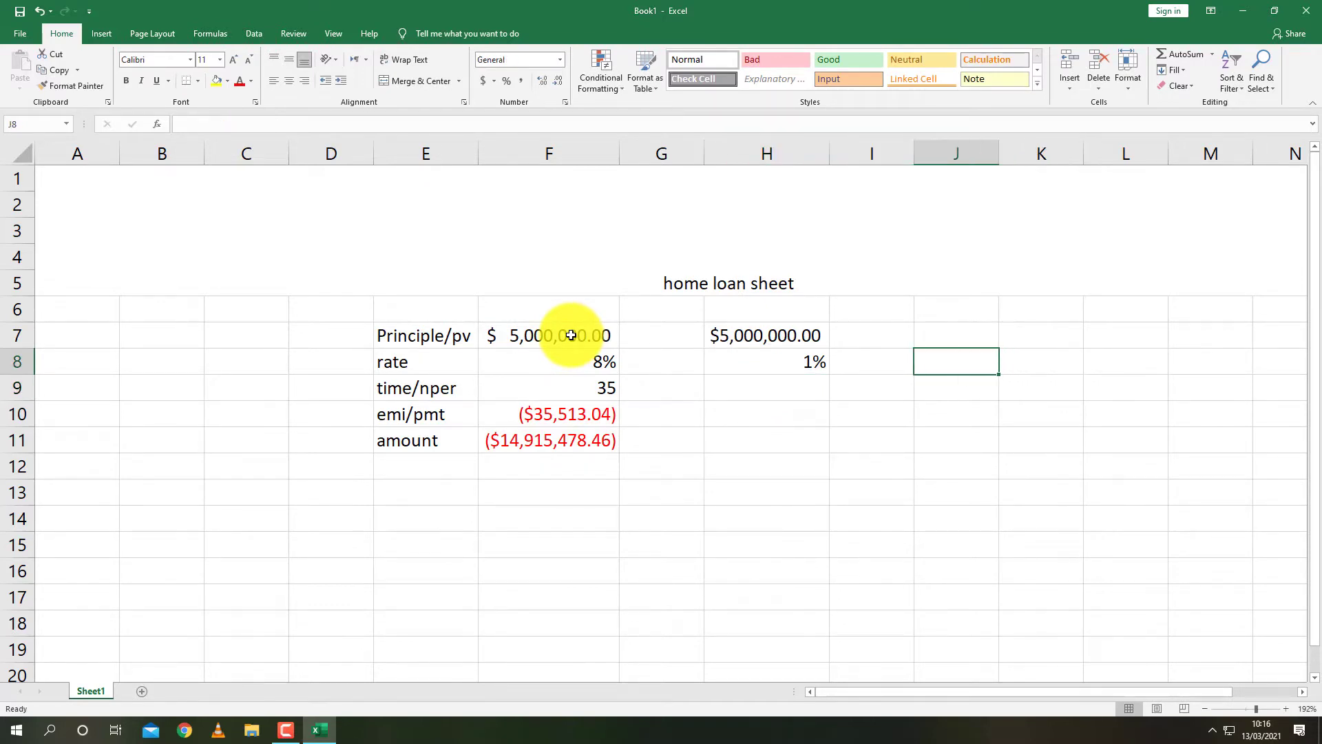
key(Left)
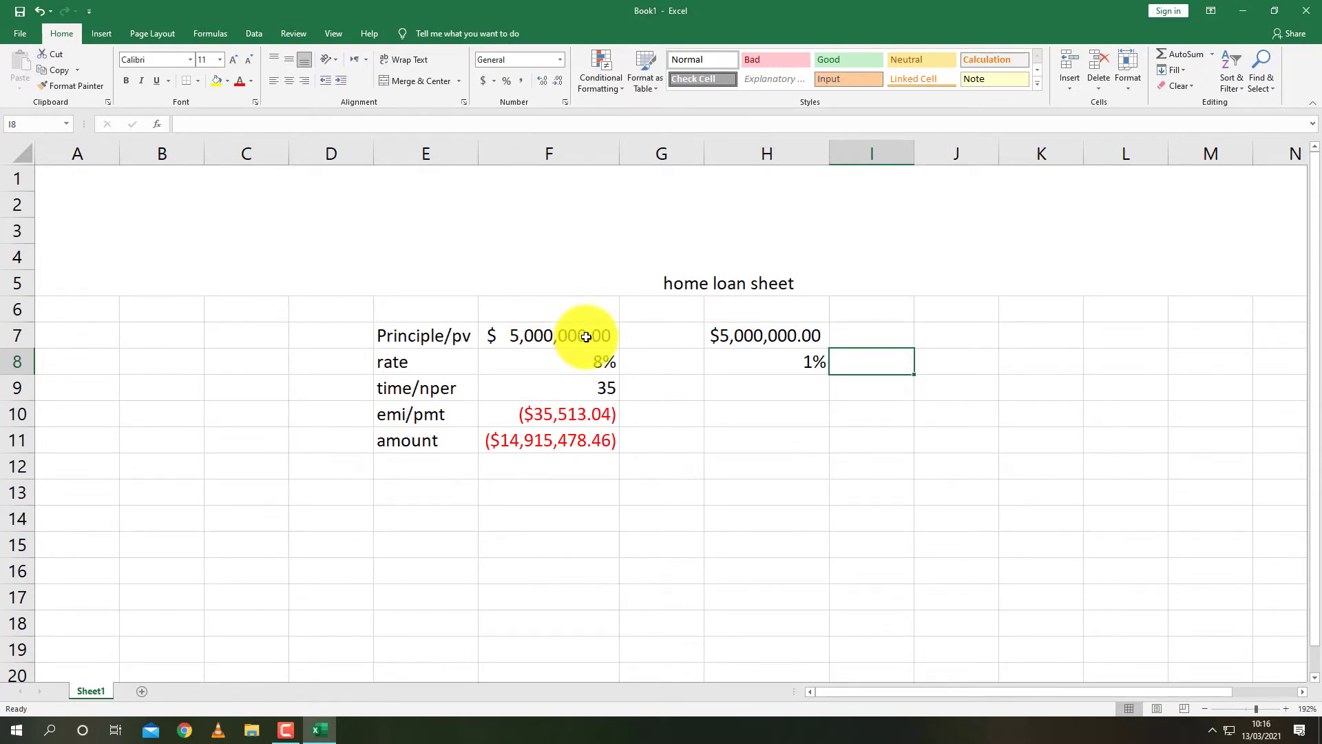
text(<<<<<)
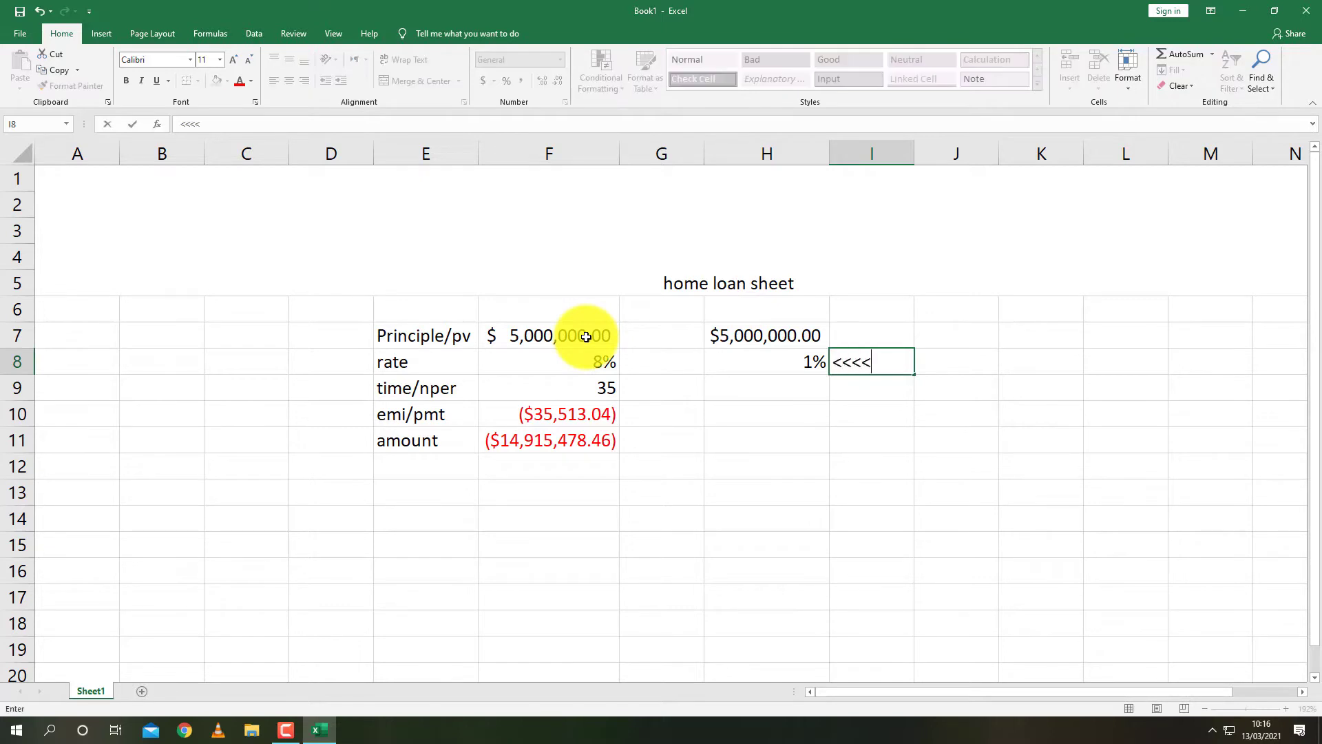
key(Right)
key(Right)
key(Left)
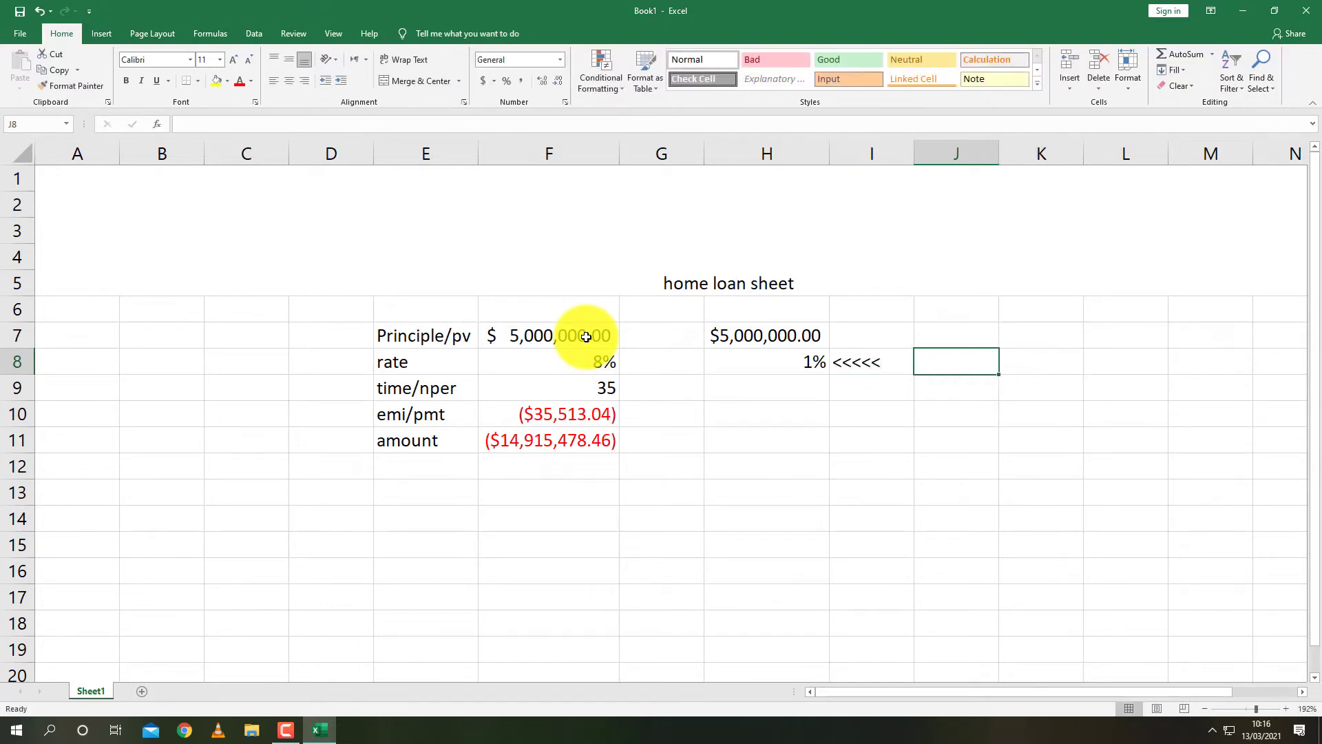
key(Left)
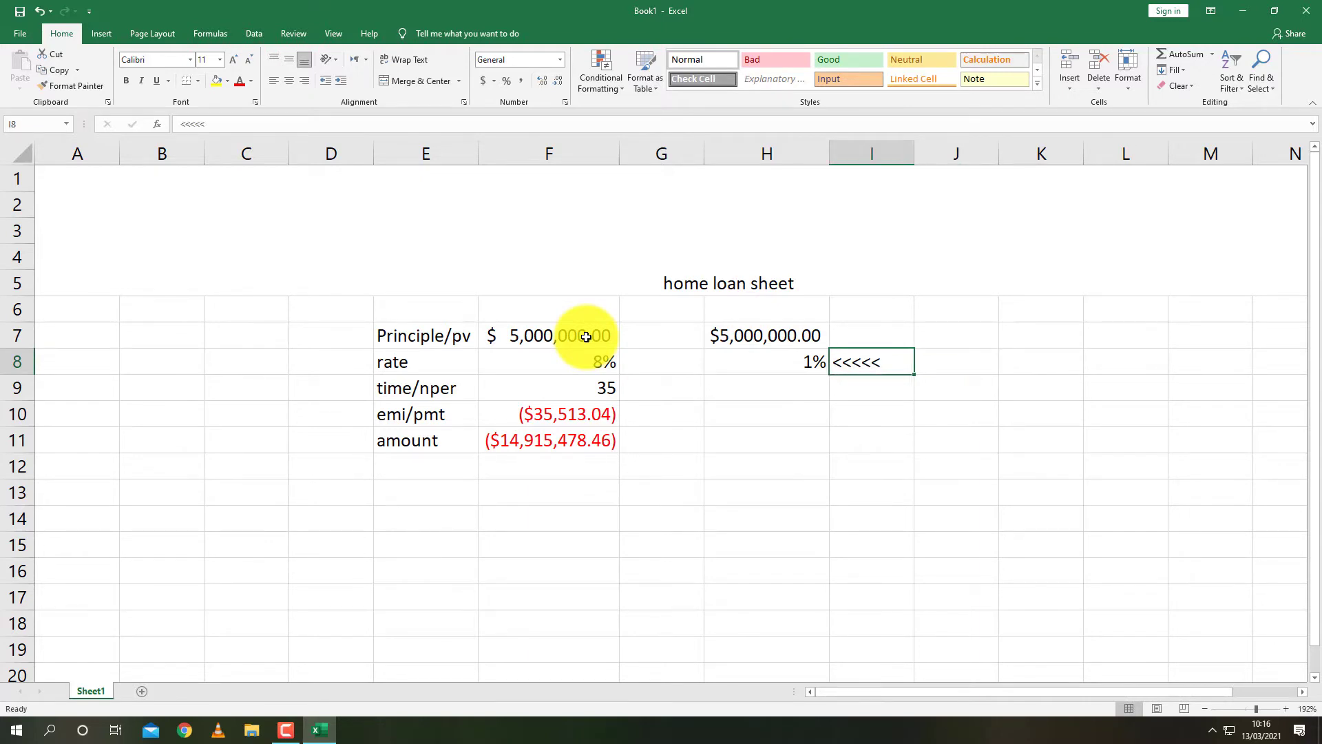
key(Right)
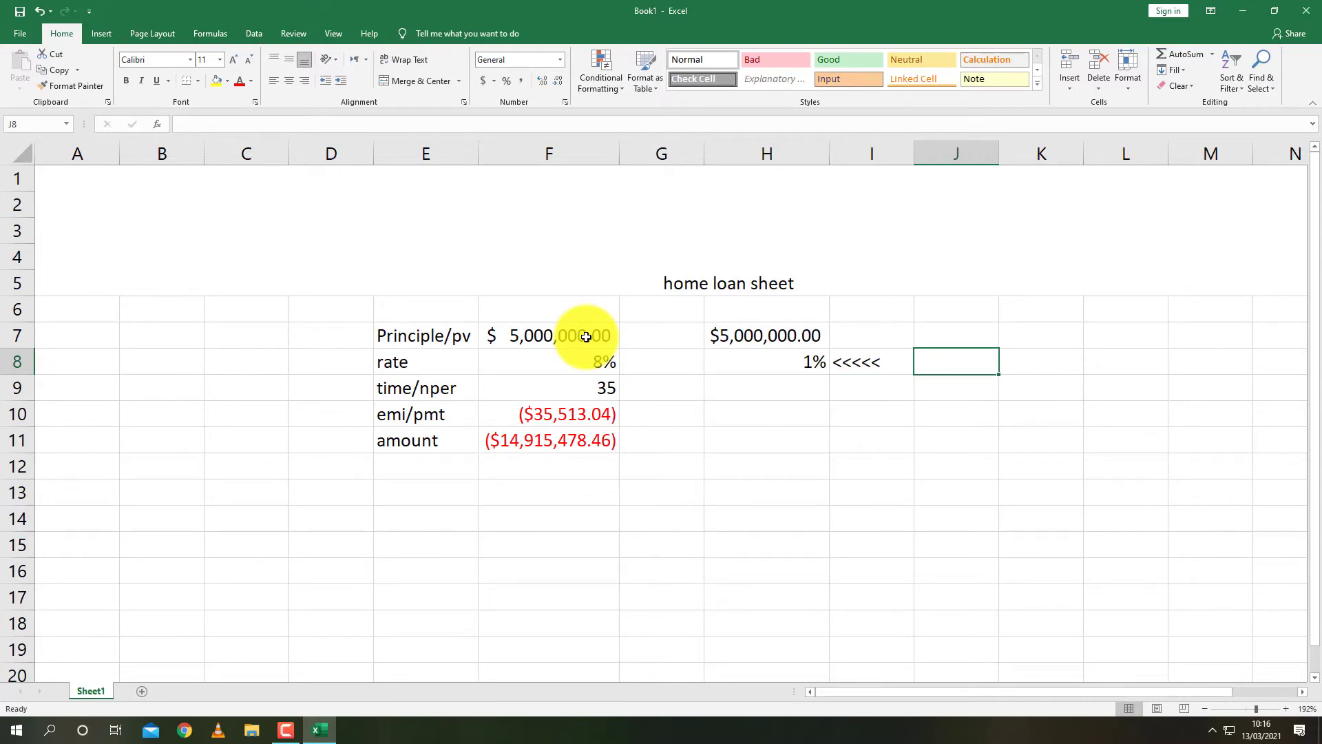
- Enter the note "it is of one month in approxx" in cell J8, beside the marker
text(it is )
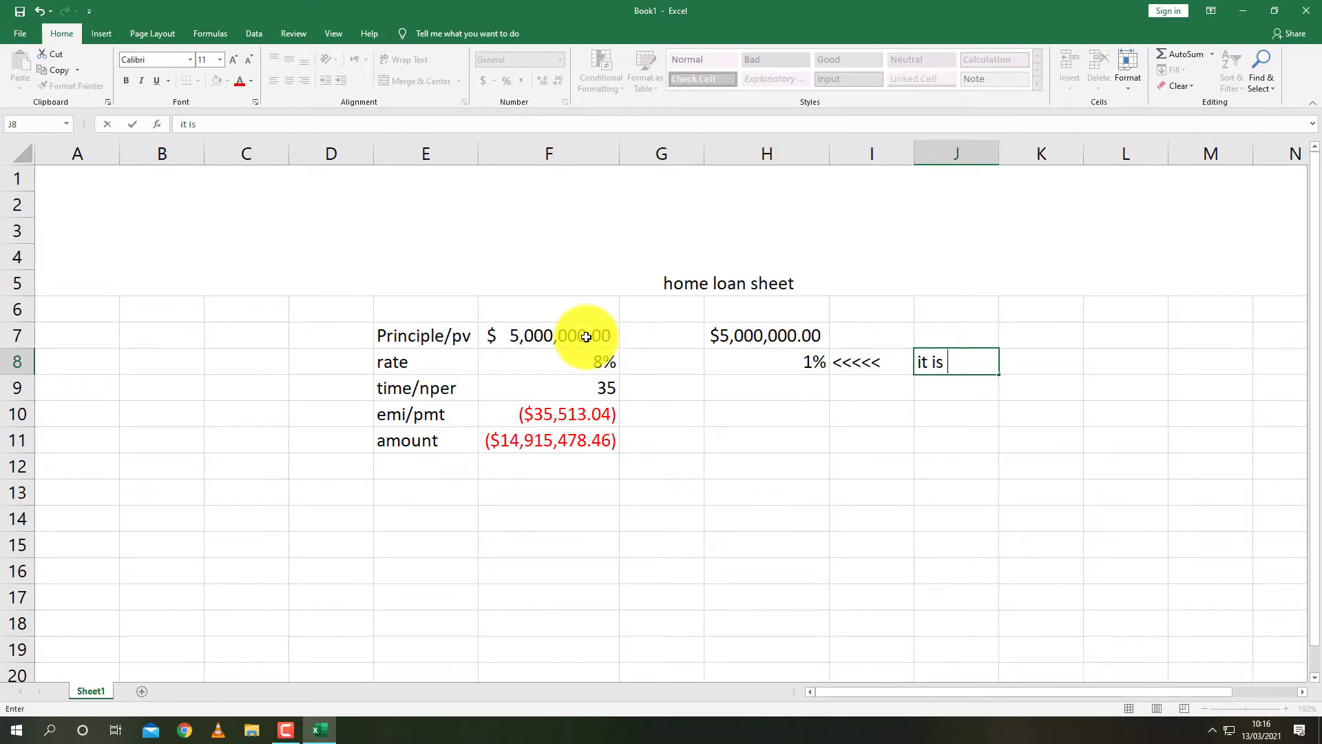
text(of one mon)
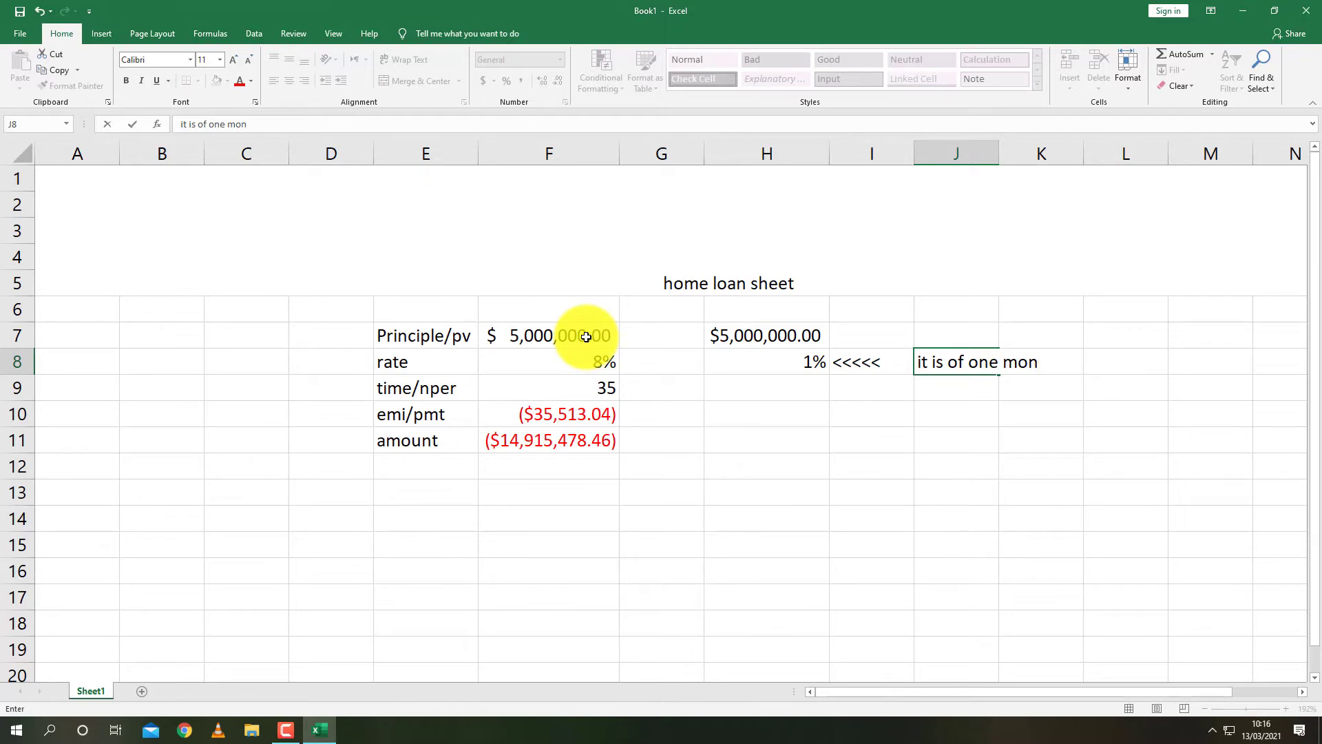
text(the)
key(BackSpace)
text(in appros)
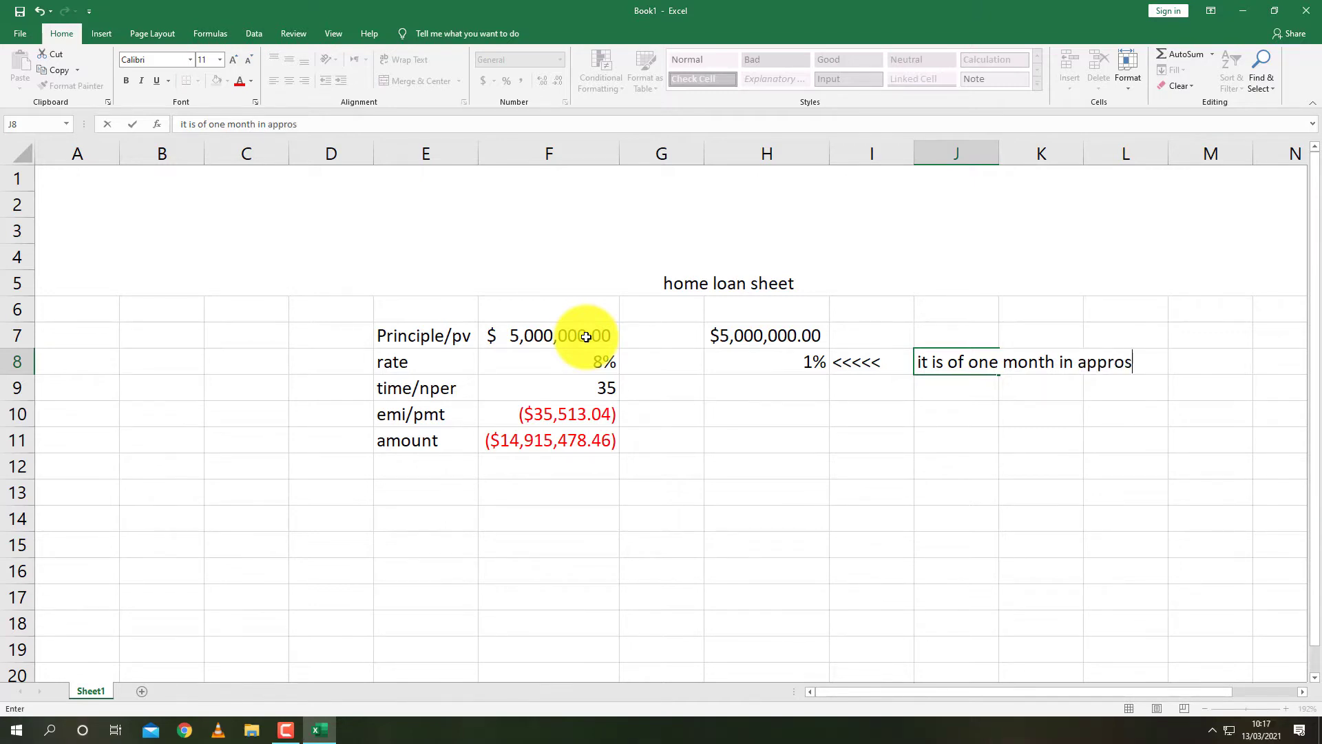
key(BackSpace)
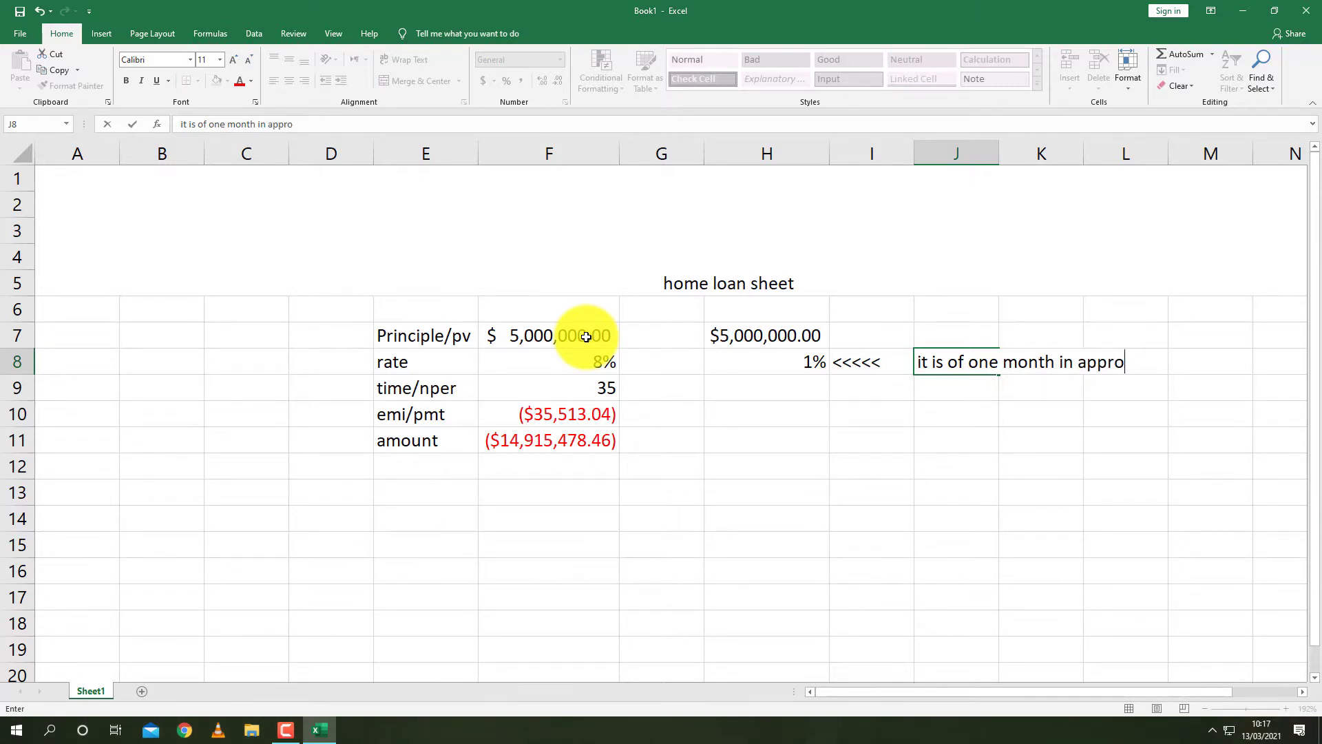
text(xx)
key(Return)
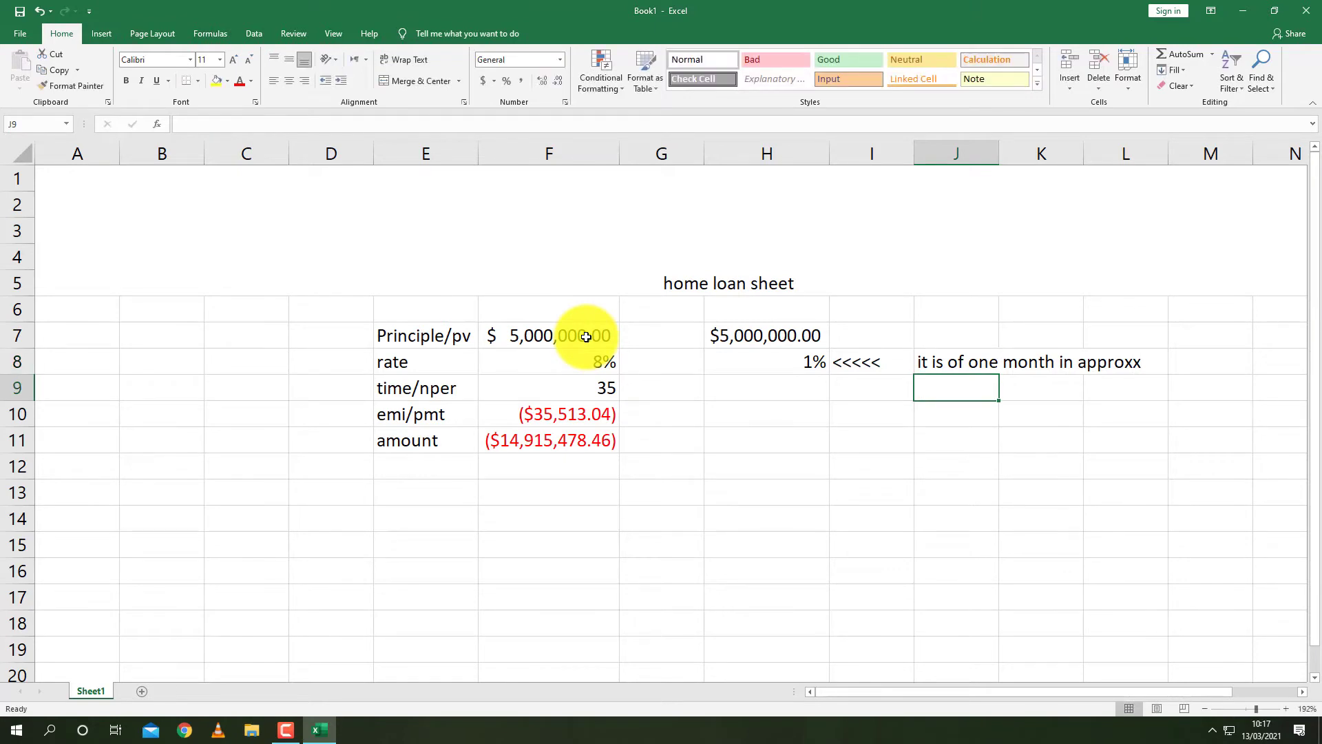
- Enter the note "but I need rate of 1 year" in cell J9
key(Up)
key(Down)
text(but )
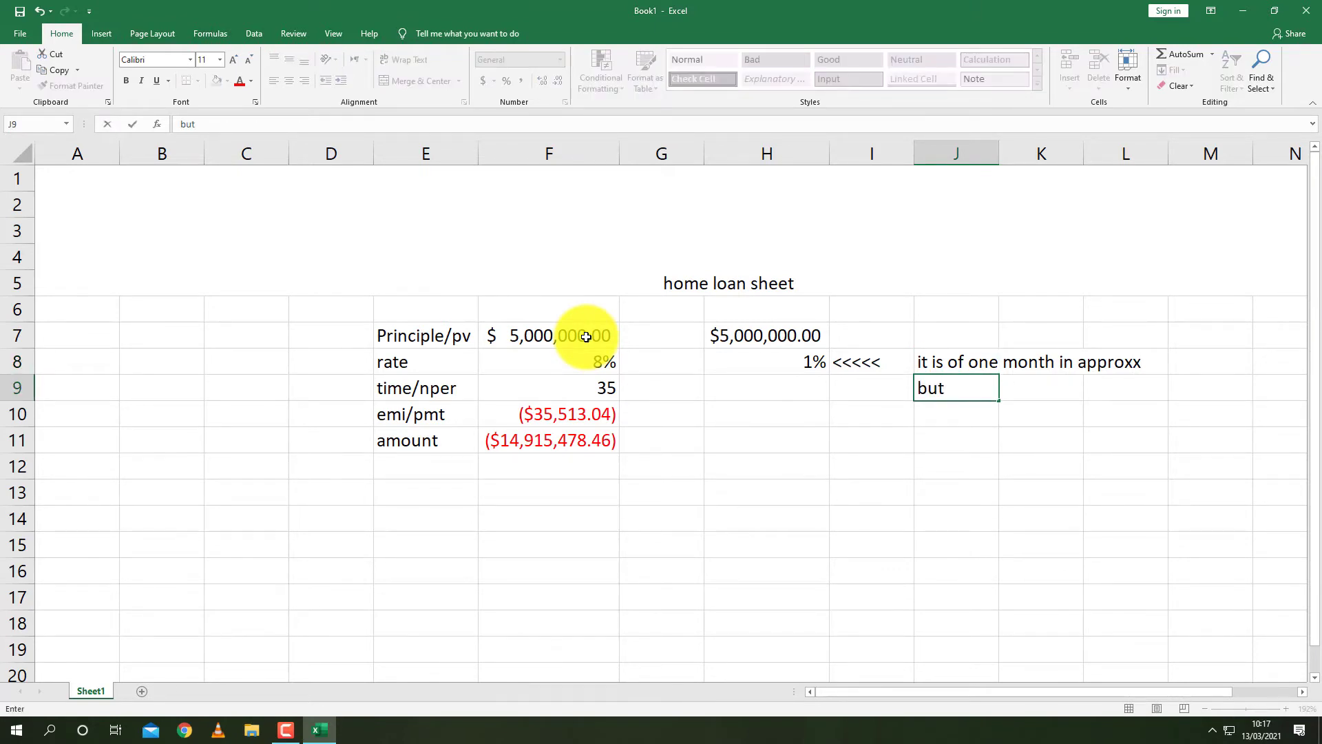
text(i need rate )
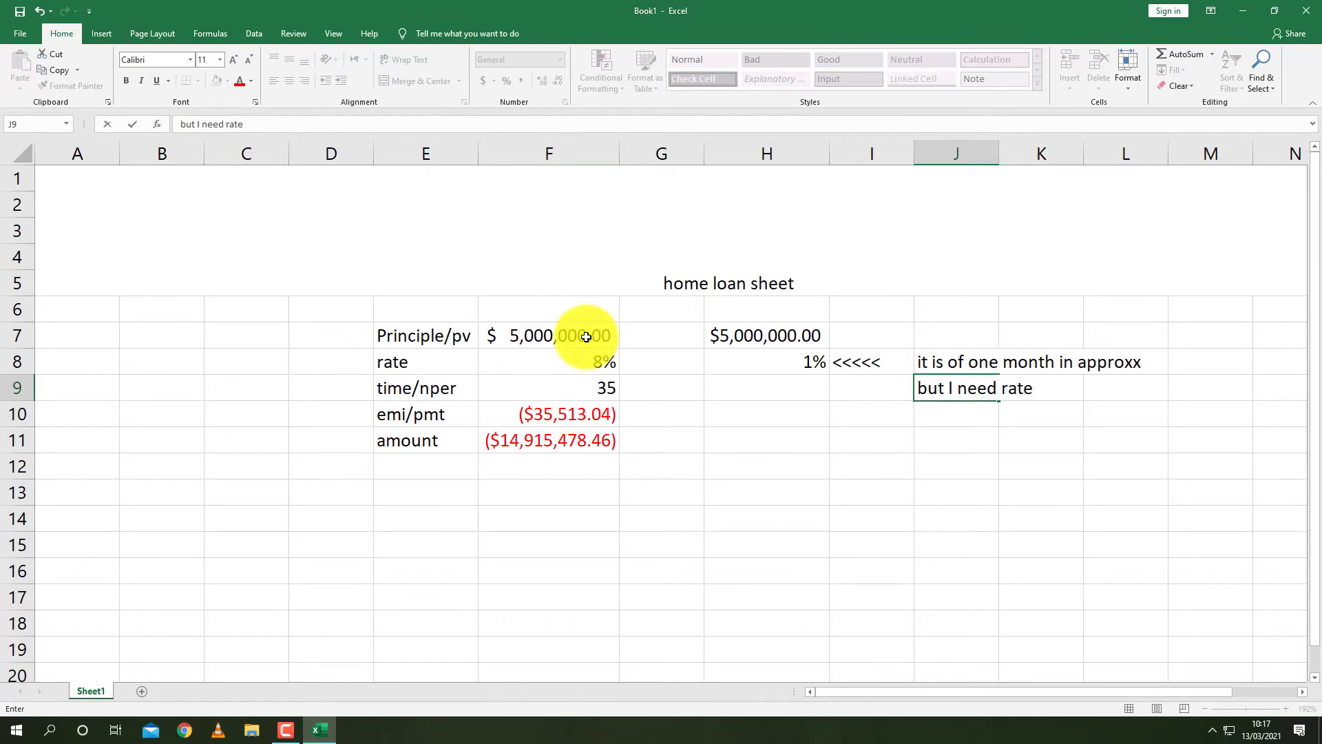
text(of 1 year)
key(Return)
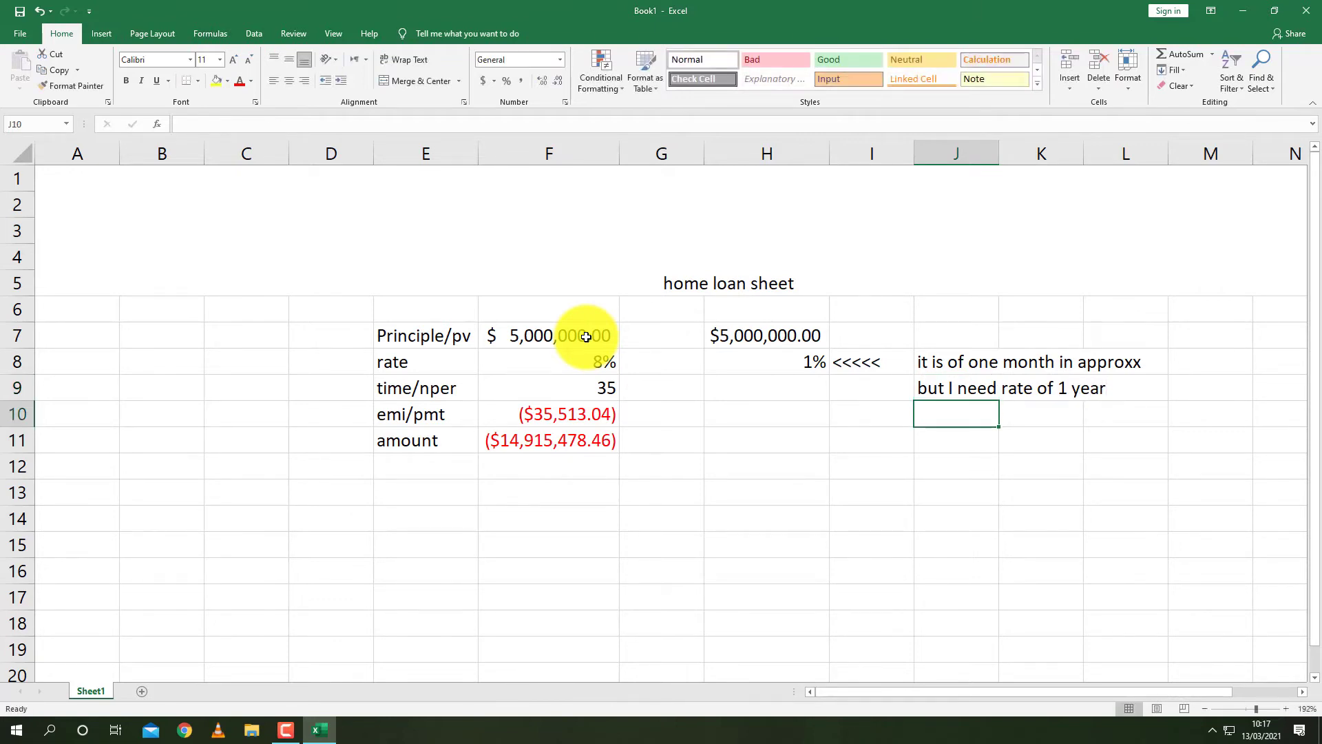
- Multiply the RATE formula in H8 by 12 so it reads =RATE(F9*12,F10,F7)*12
key(Up)
key(Up)
key(Down)
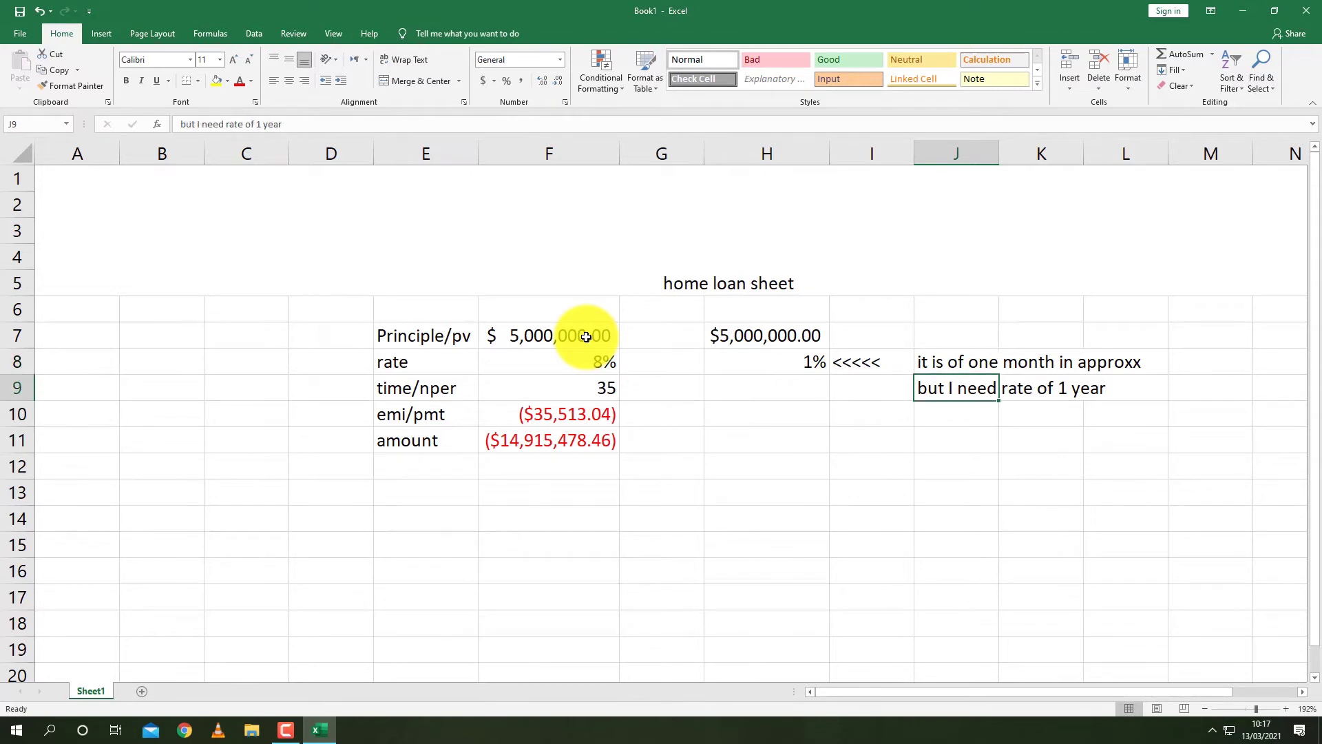
key(Left)
key(Left)
key(Up)
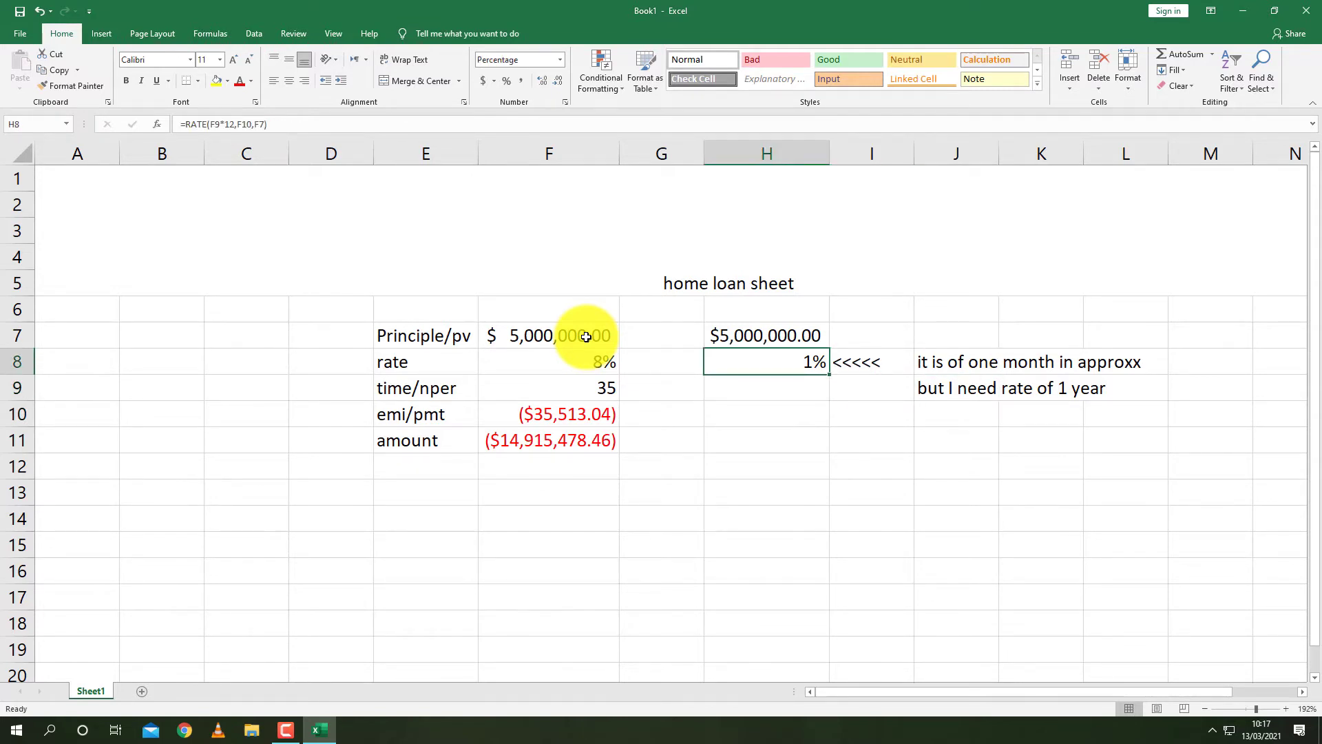
key(F2)
text(*12)
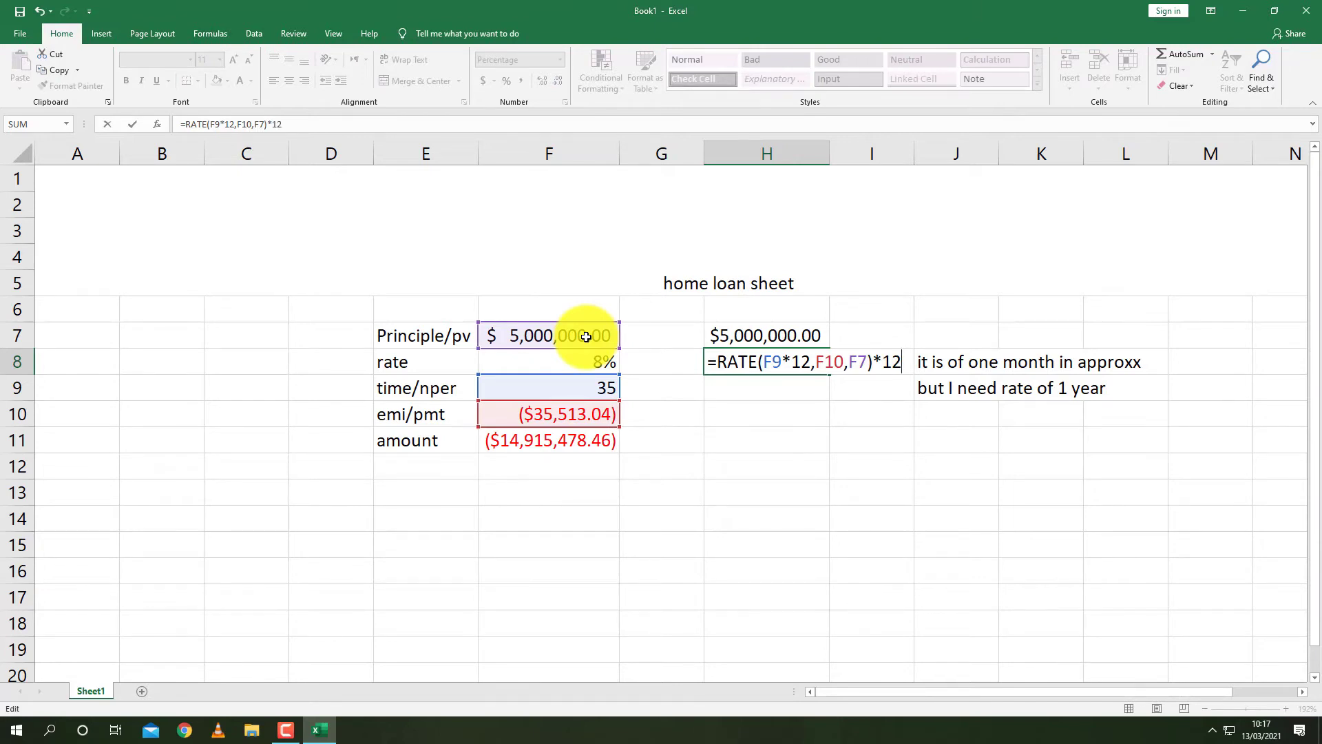
key(Return)
- Clear the marker and the explanatory notes from cells I8:J9
key(Up)
key(Right)
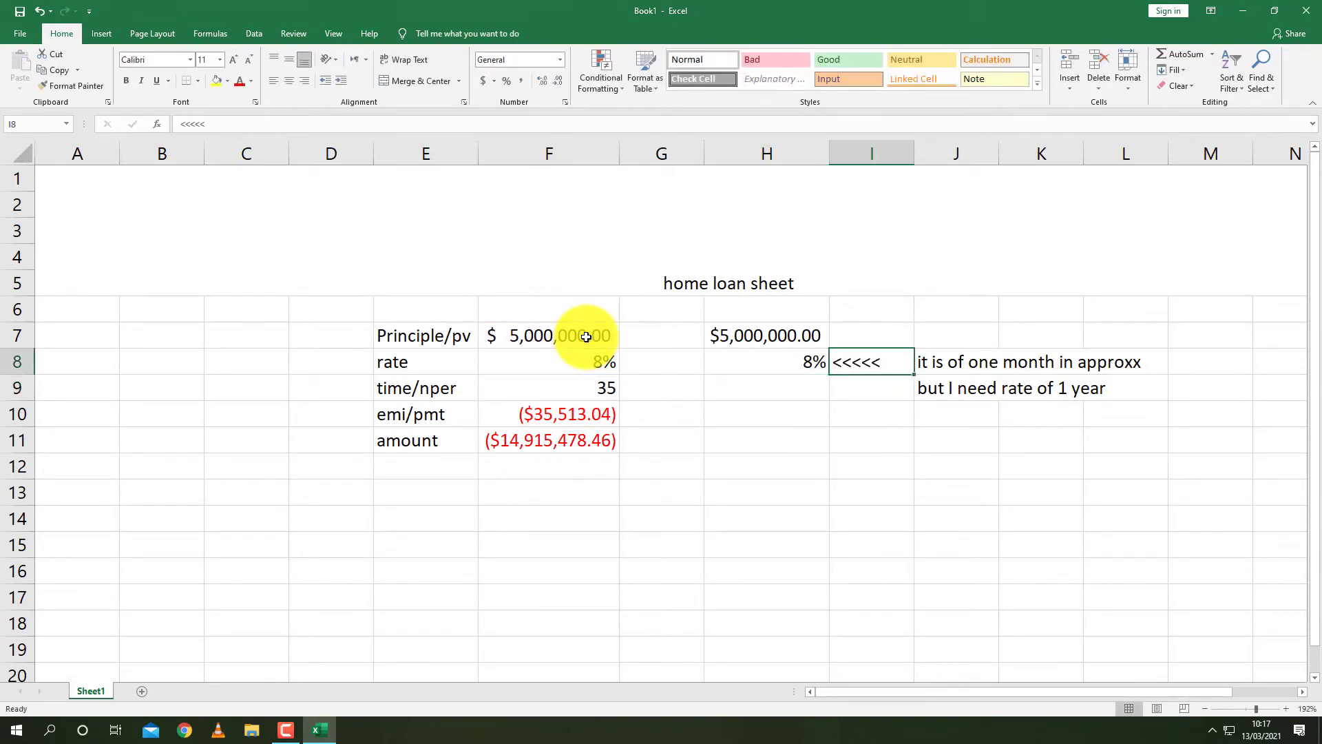
key(shift+Right)
key(shift+Right)
key(shift+Left)
key(shift+Down)
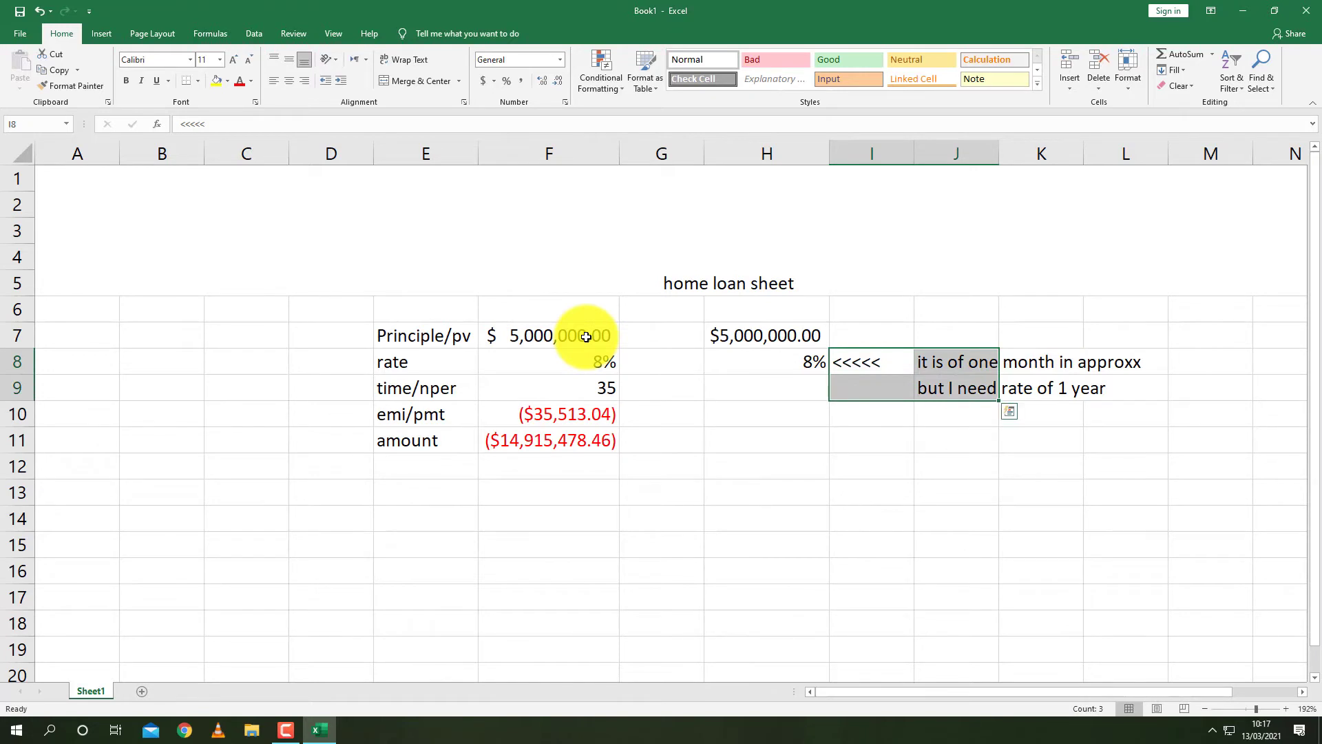
key(Delete)
- Calculate the number of periods in cell H9 with =NPER(F8/12,F10,F7)
key(Left)
key(Down)
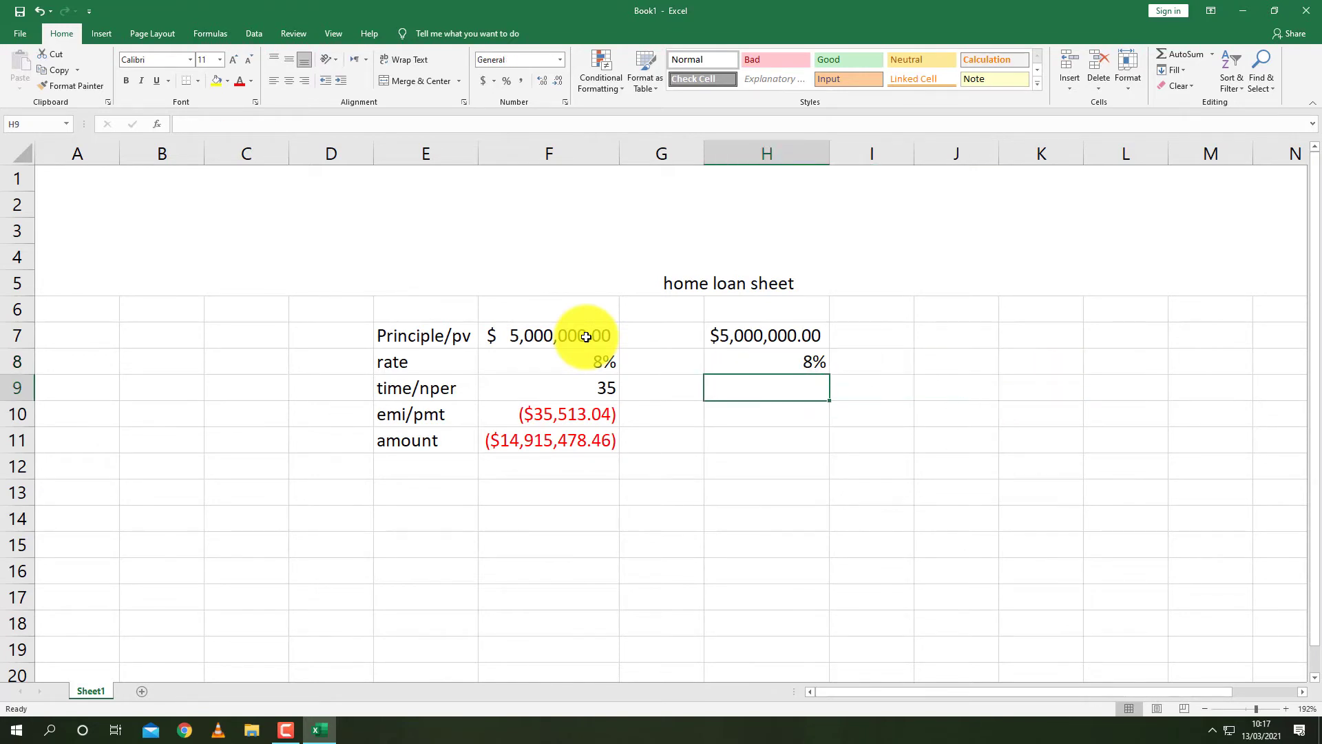
text(=)
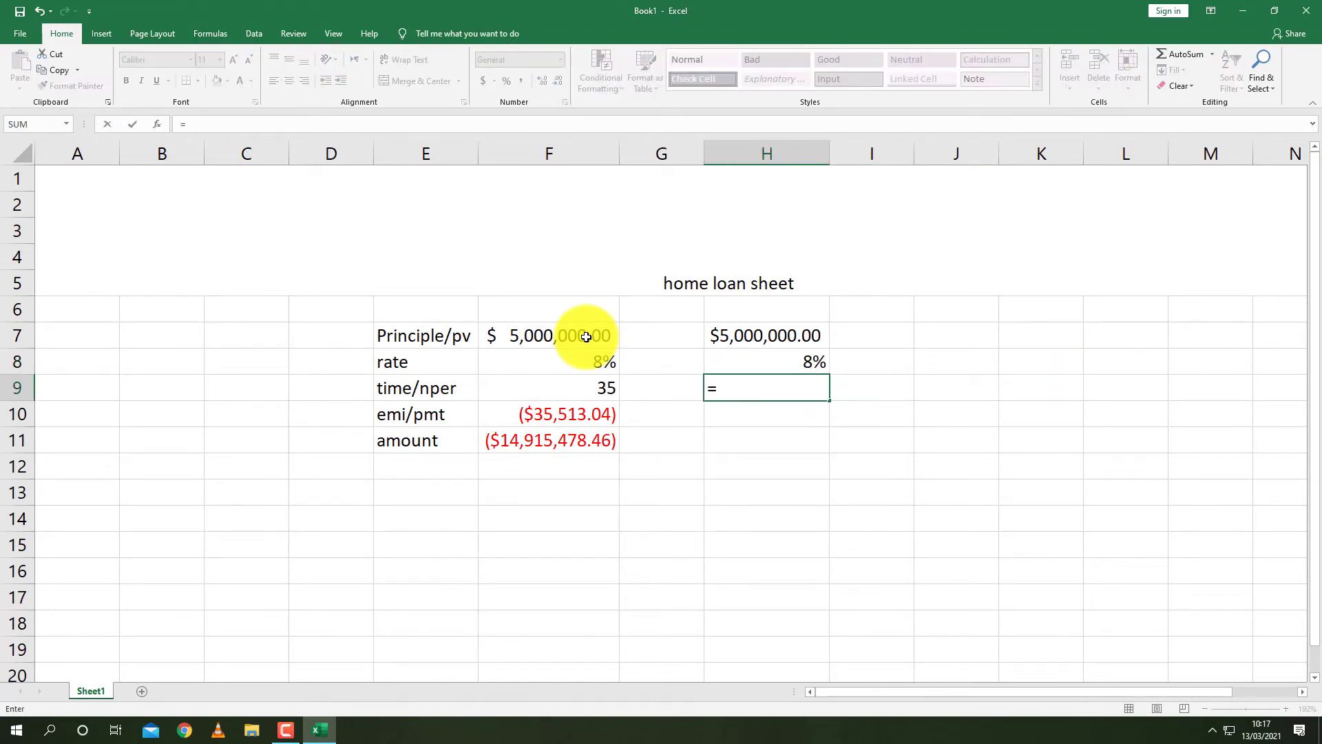
text(nper)
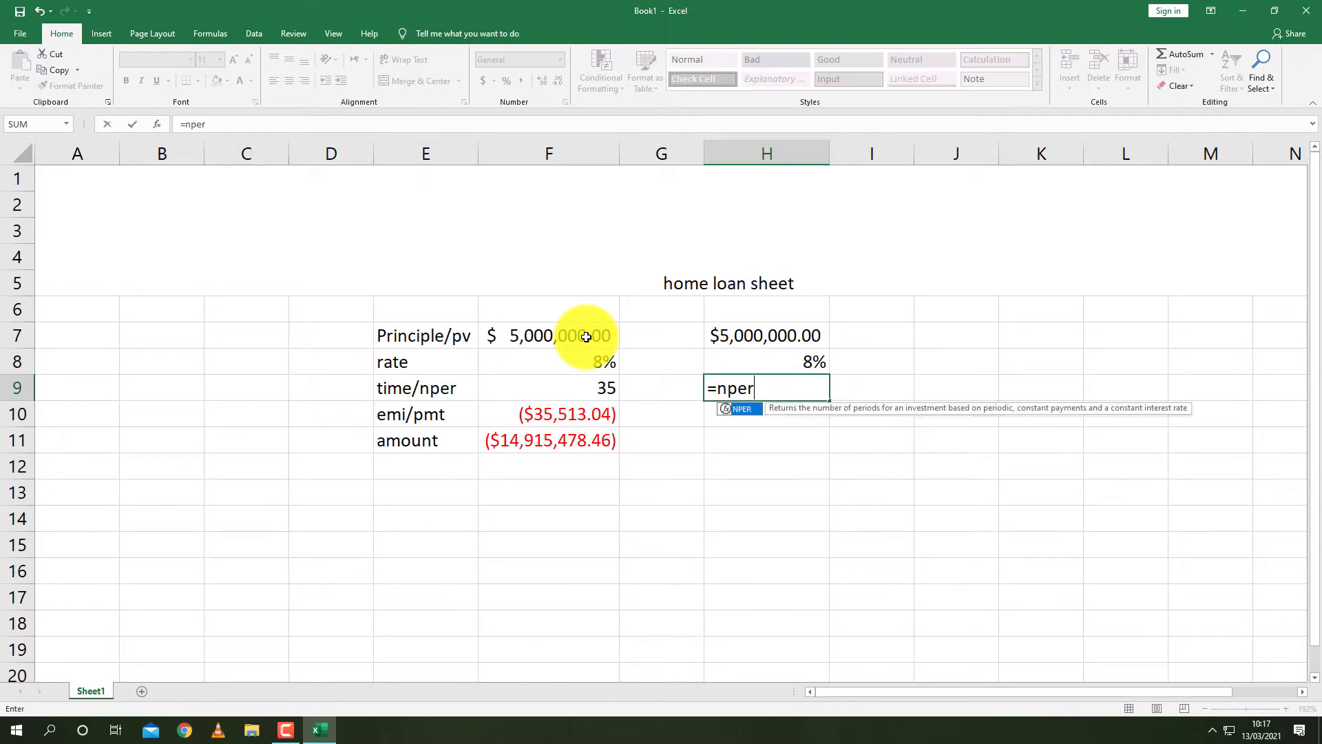
text(()
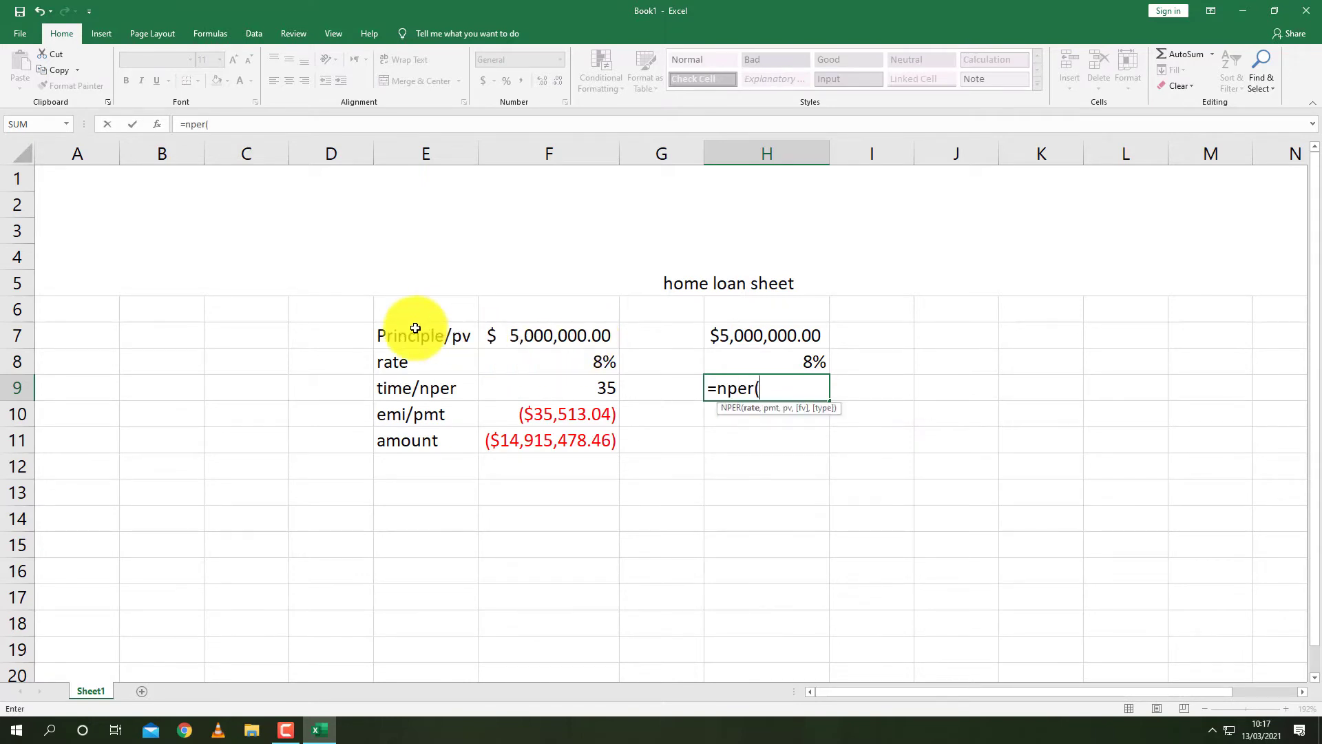
click(535, 366)
text(/12)
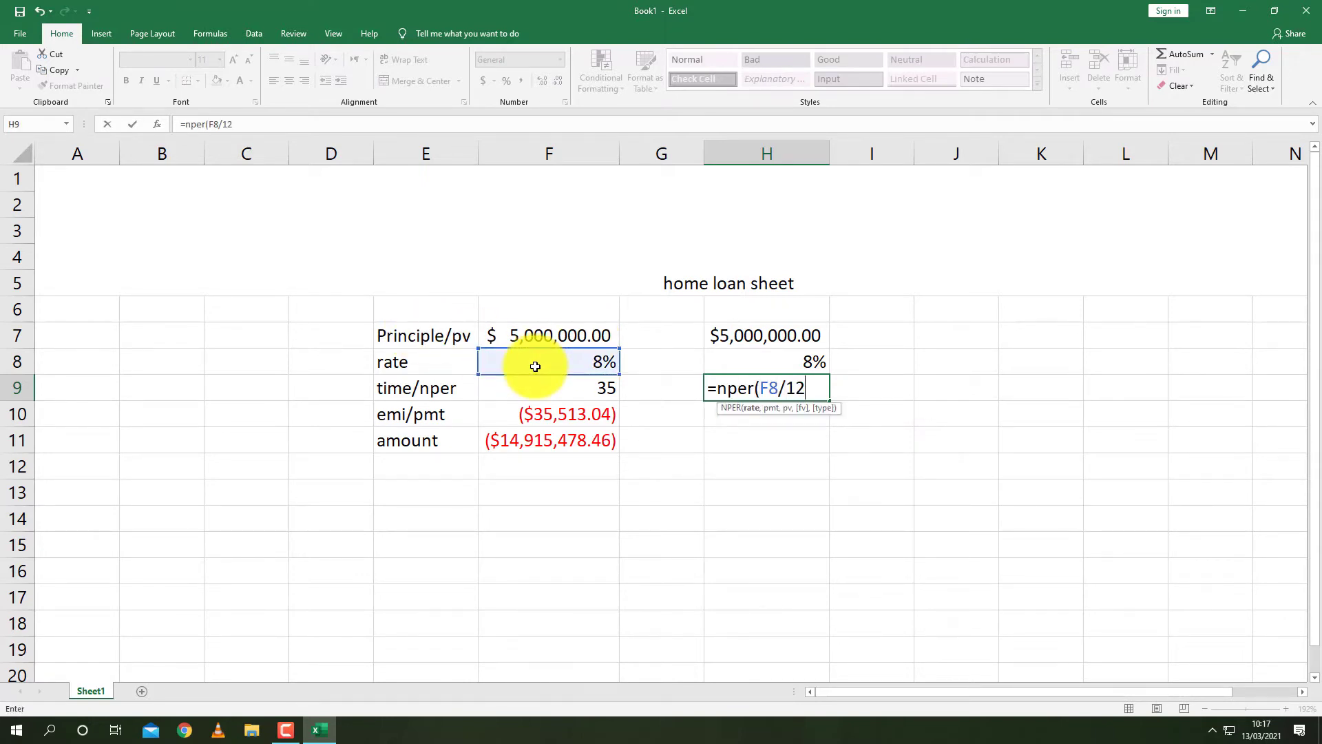
text(,)
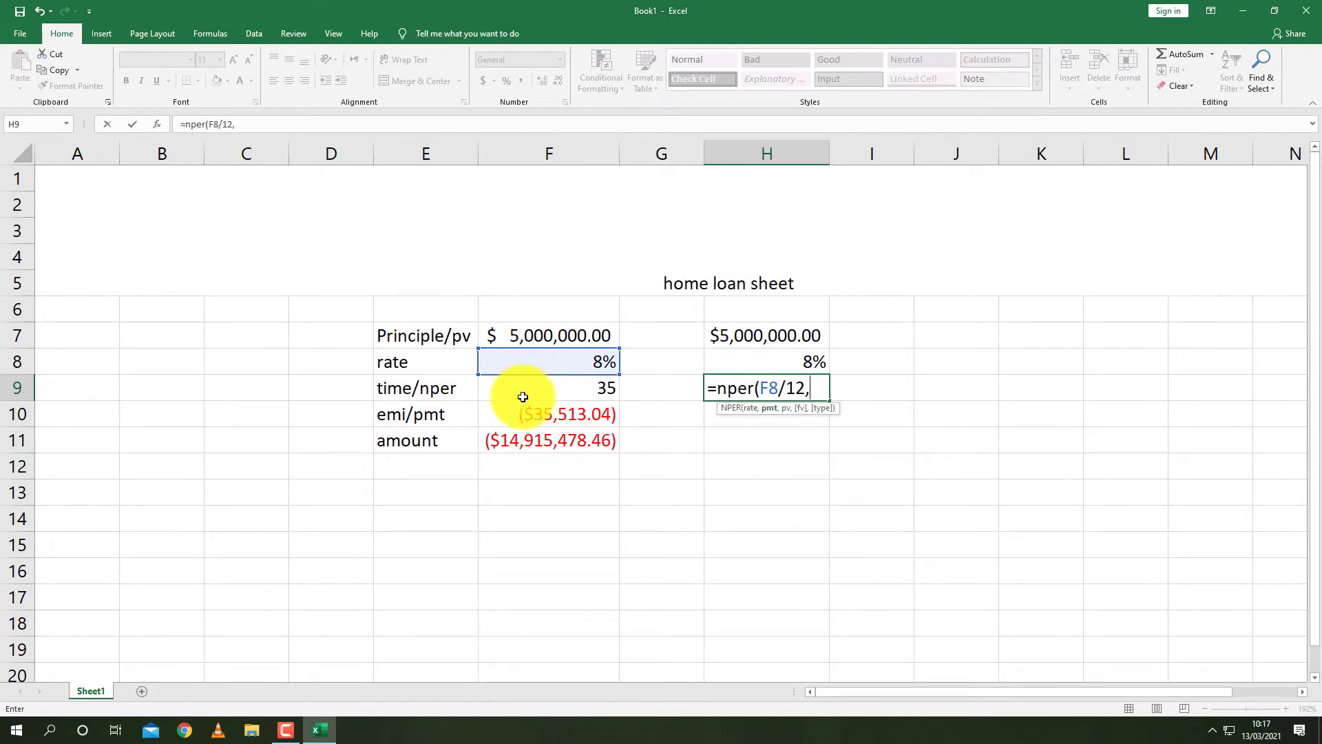
click(534, 418)
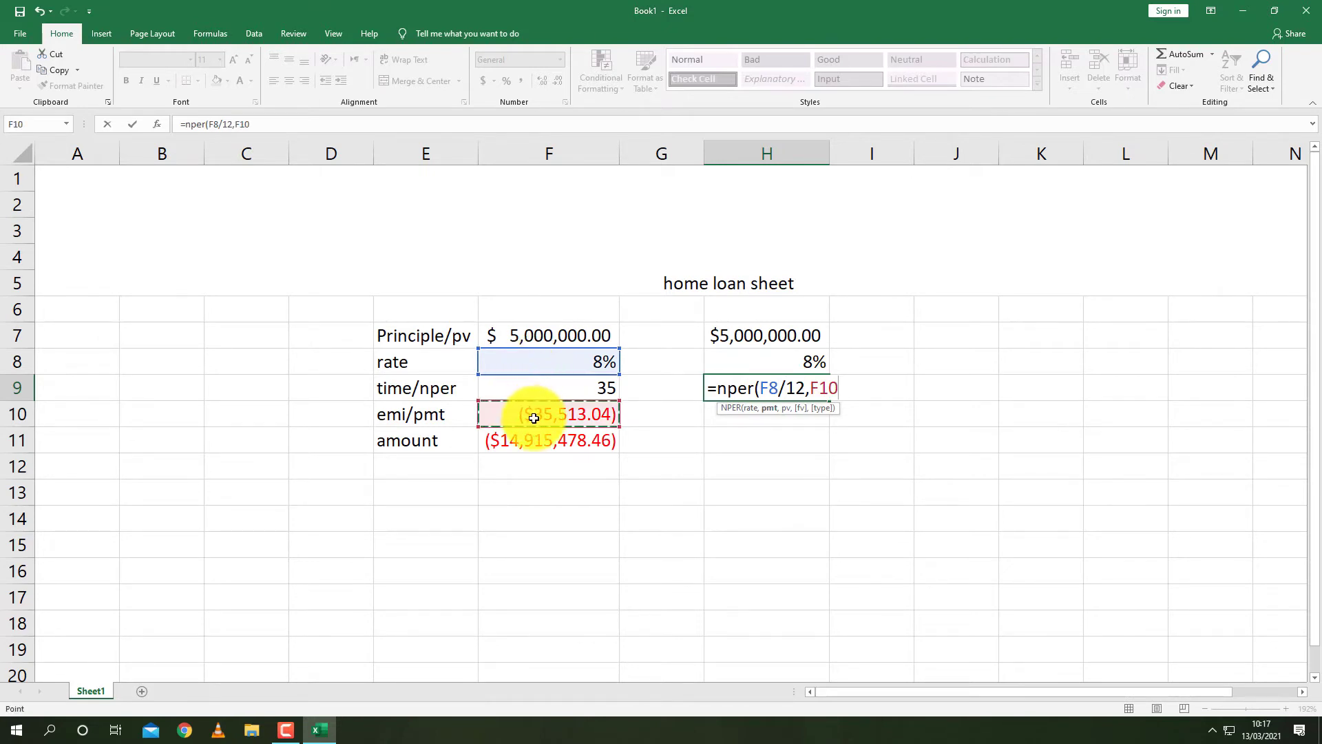
text(,)
click(590, 337)
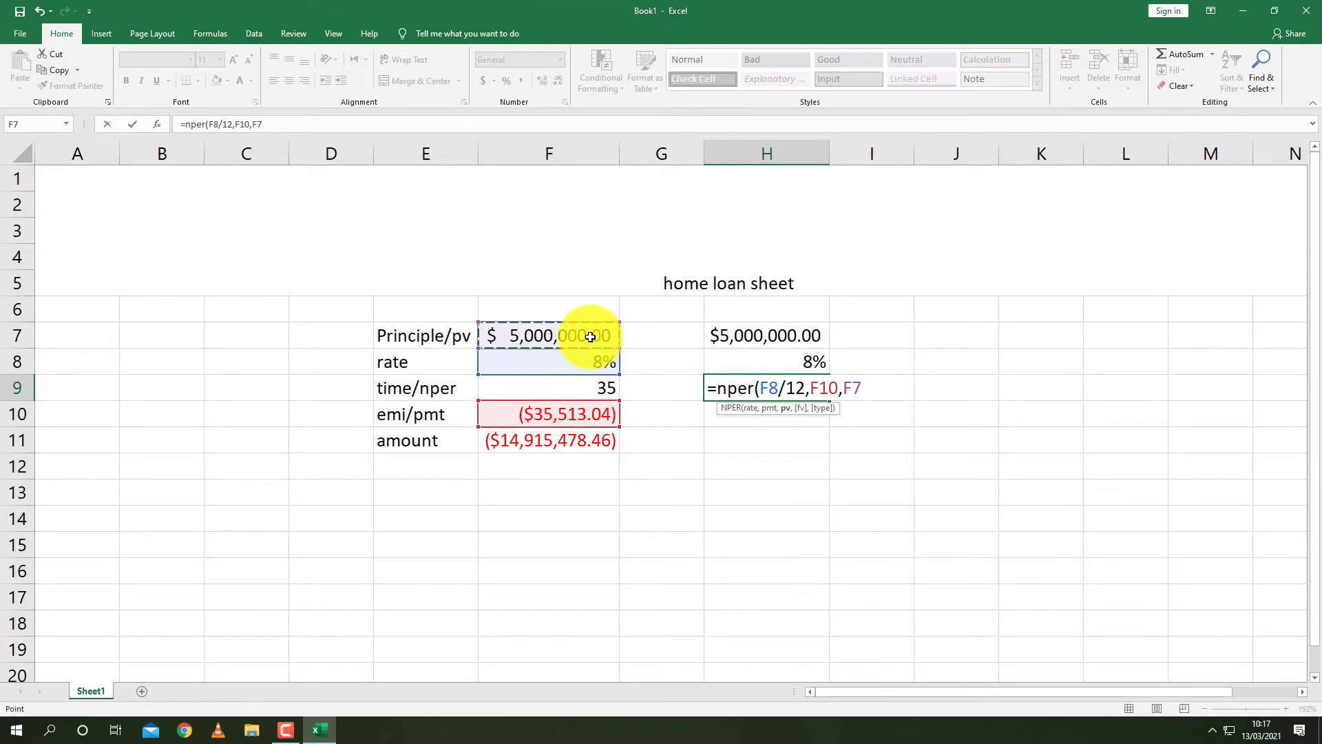
text())
key(Return)
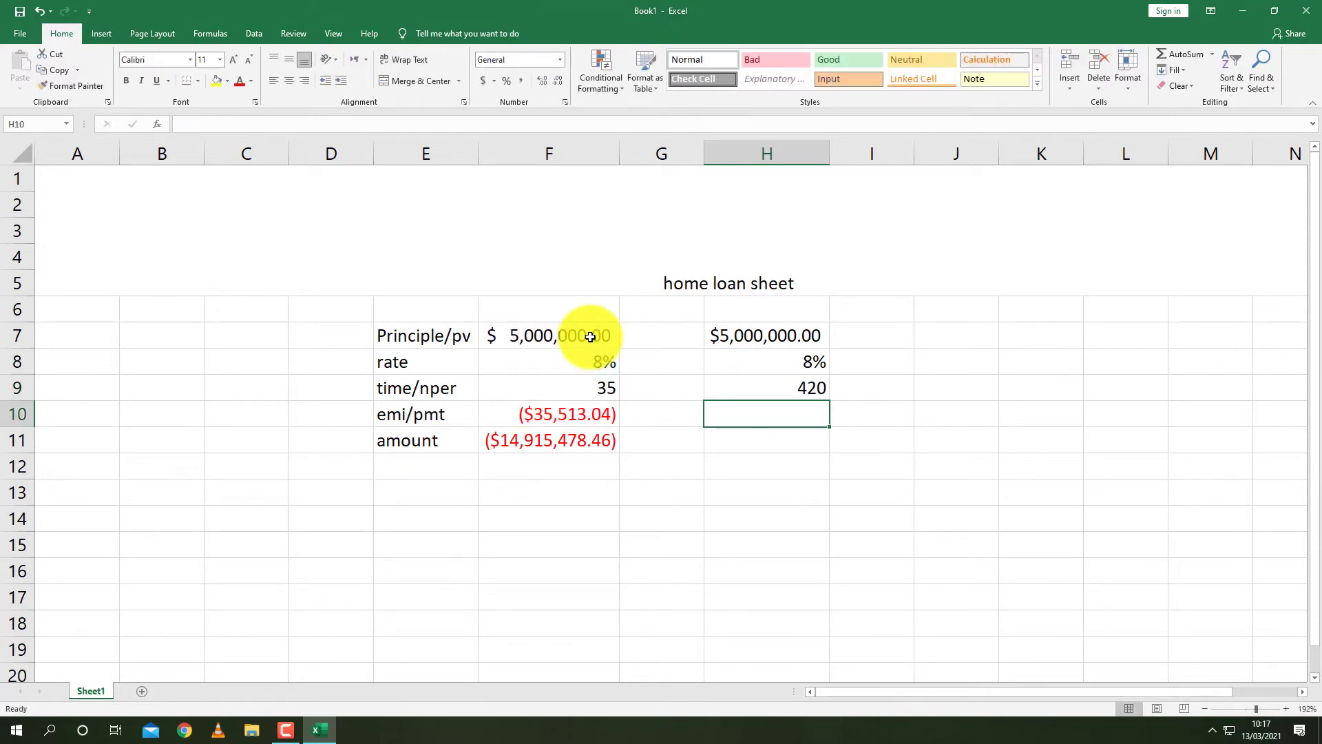
- Enter the marker "<<<<<" in cell I9, beside the calculated number of periods
key(Up)
key(Right)
key(Right)
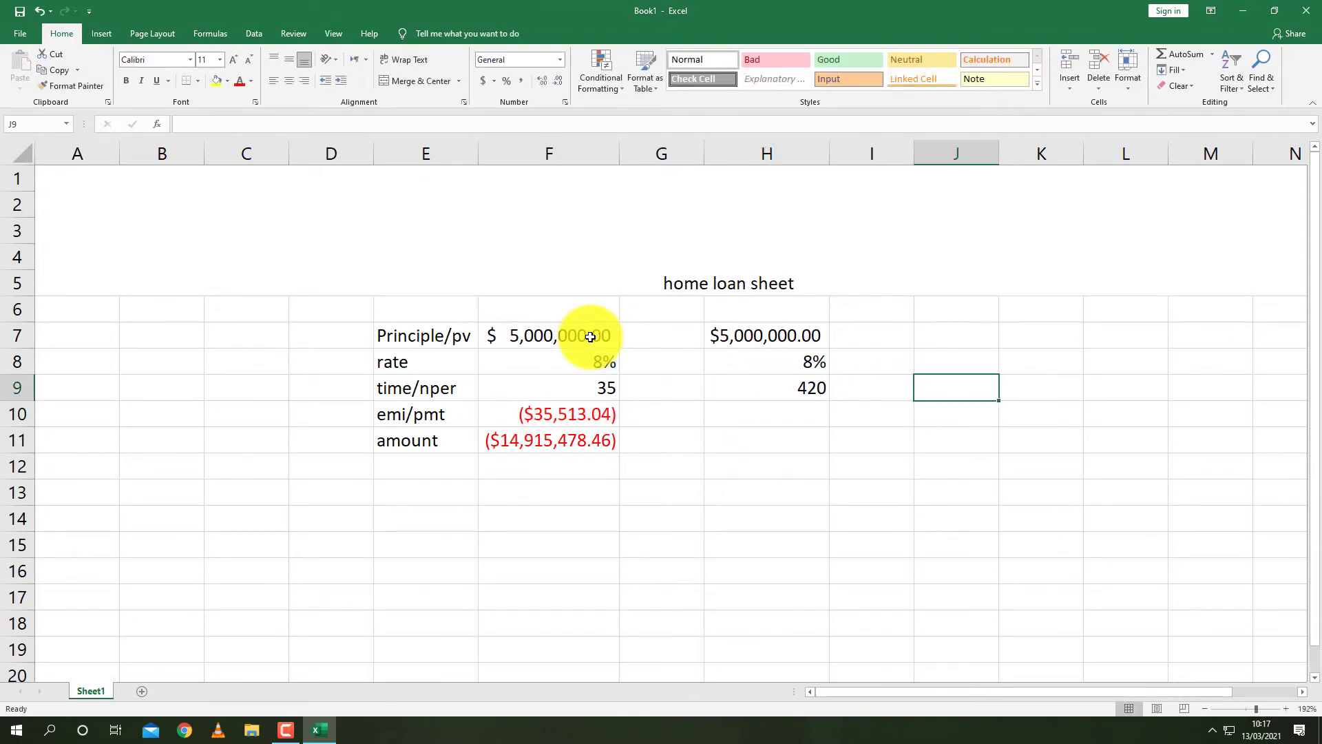
key(Left)
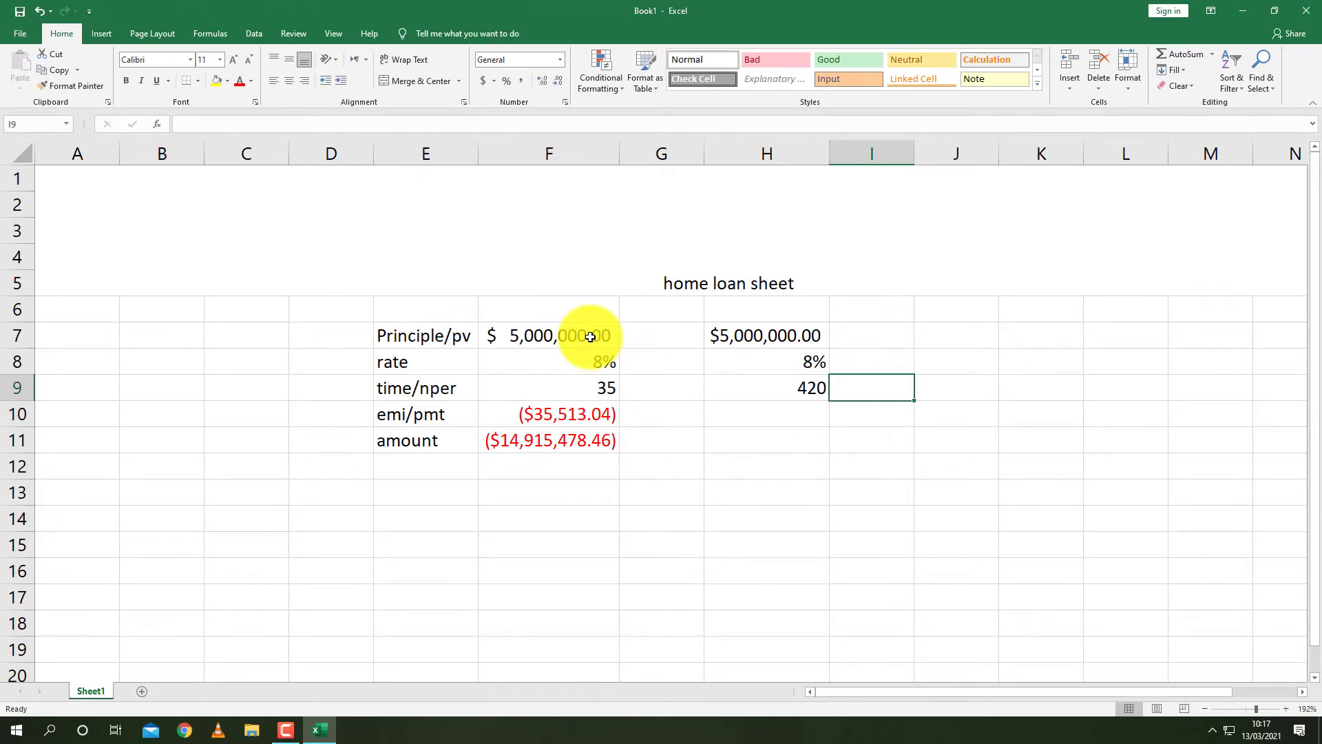
text(<<<<<)
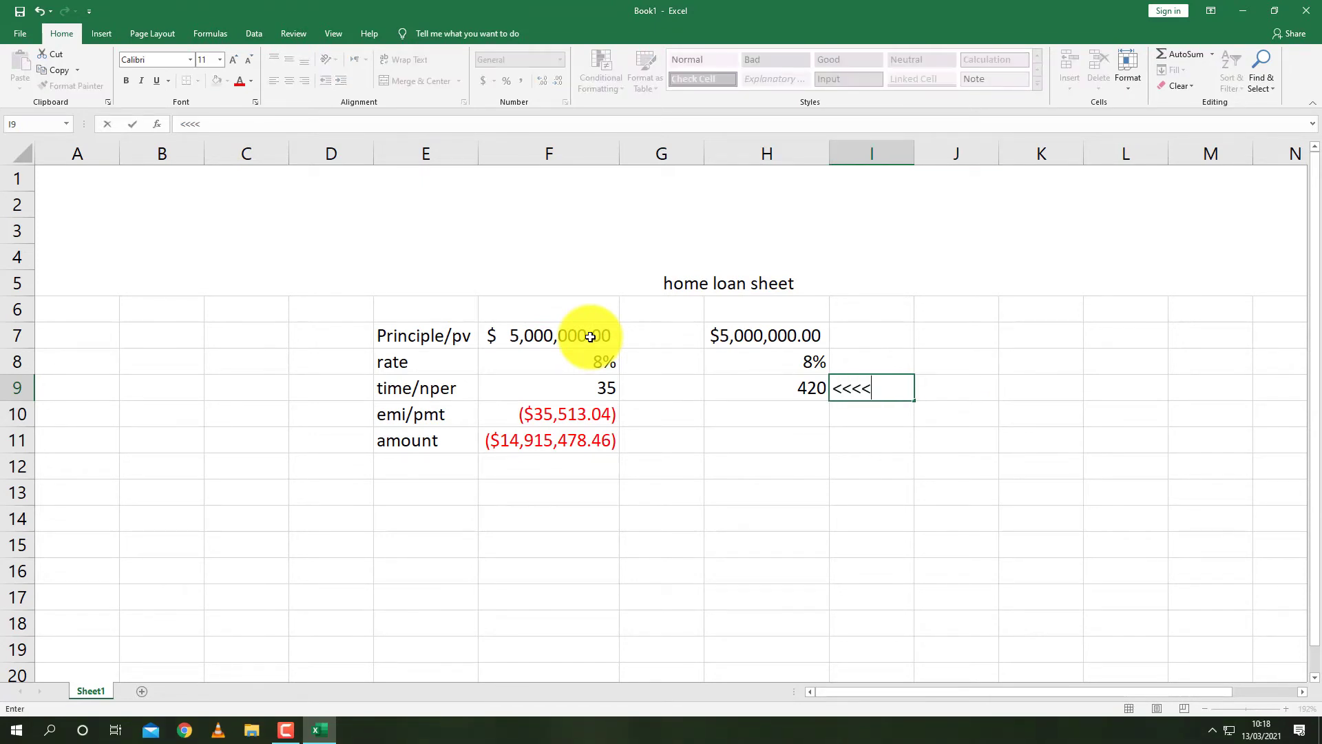
key(Right)
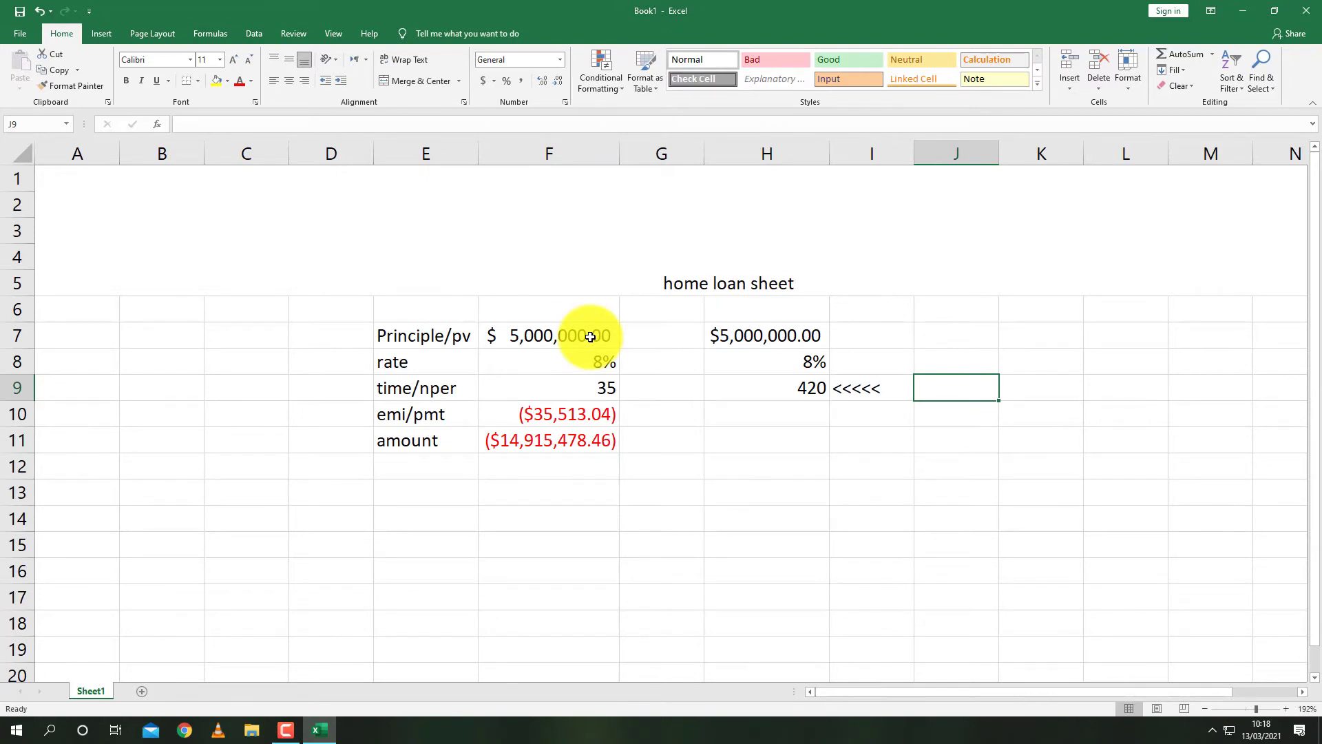
- Enter the note "it is number of months" in cell J9
text(it)
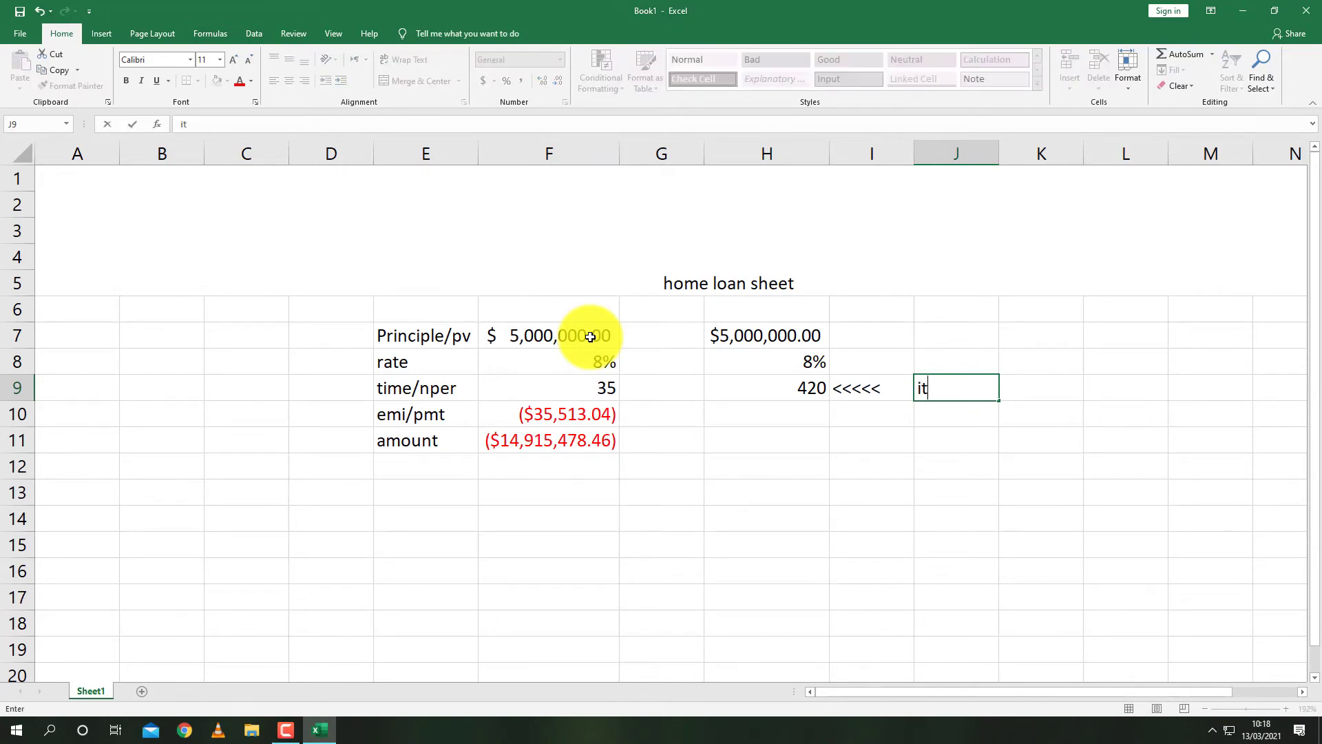
text( is number)
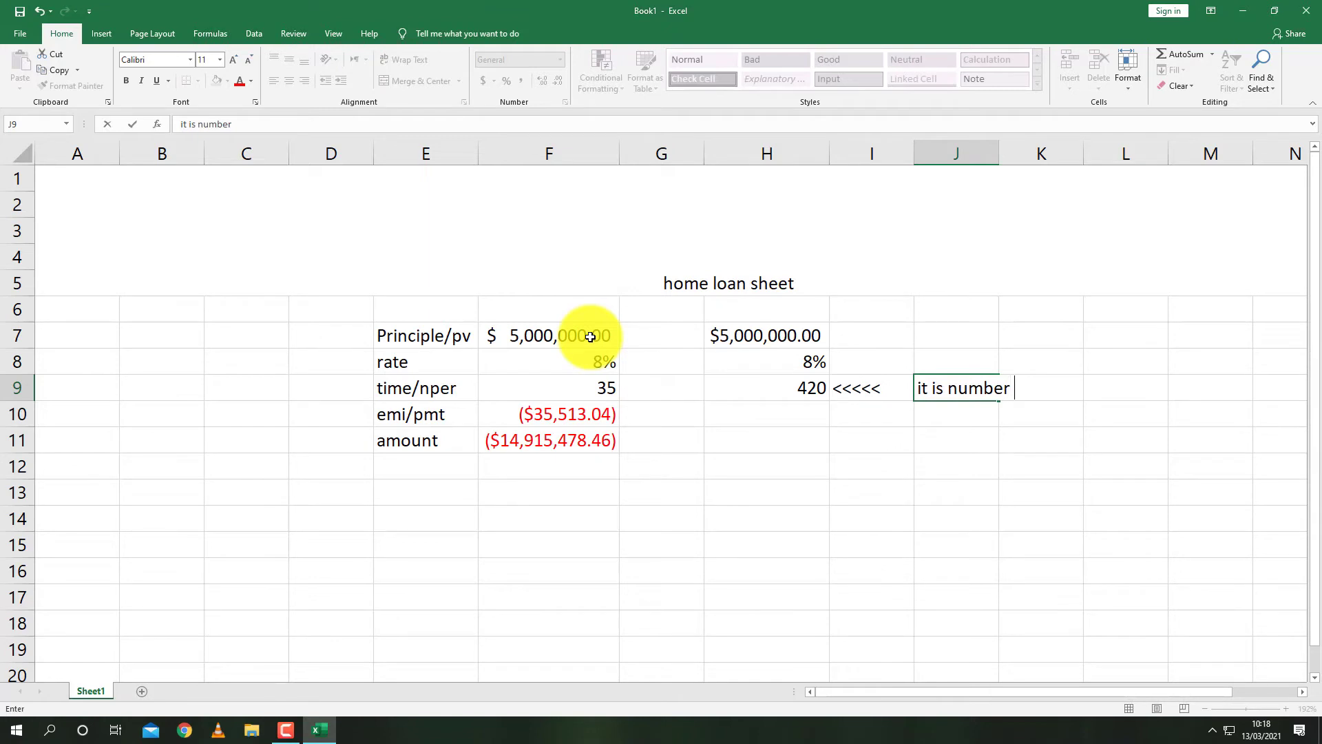
text( of months)
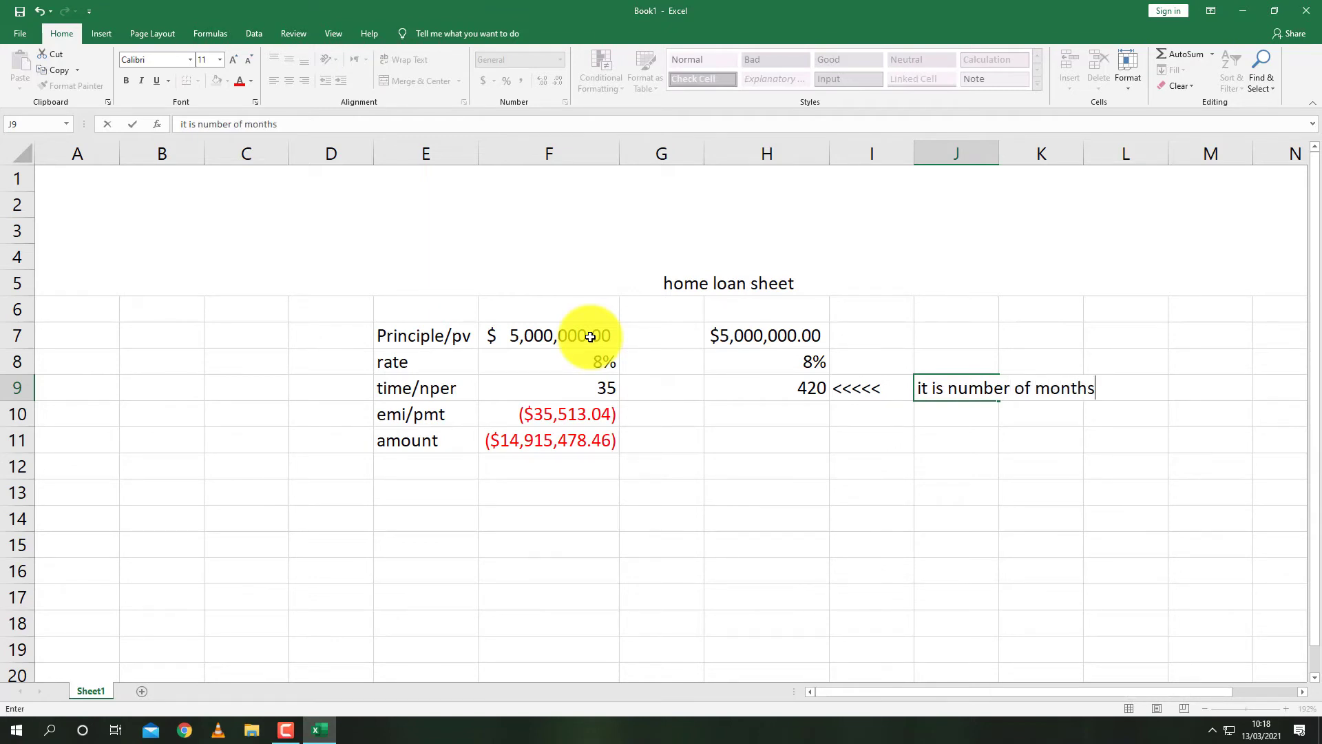
key(Return)
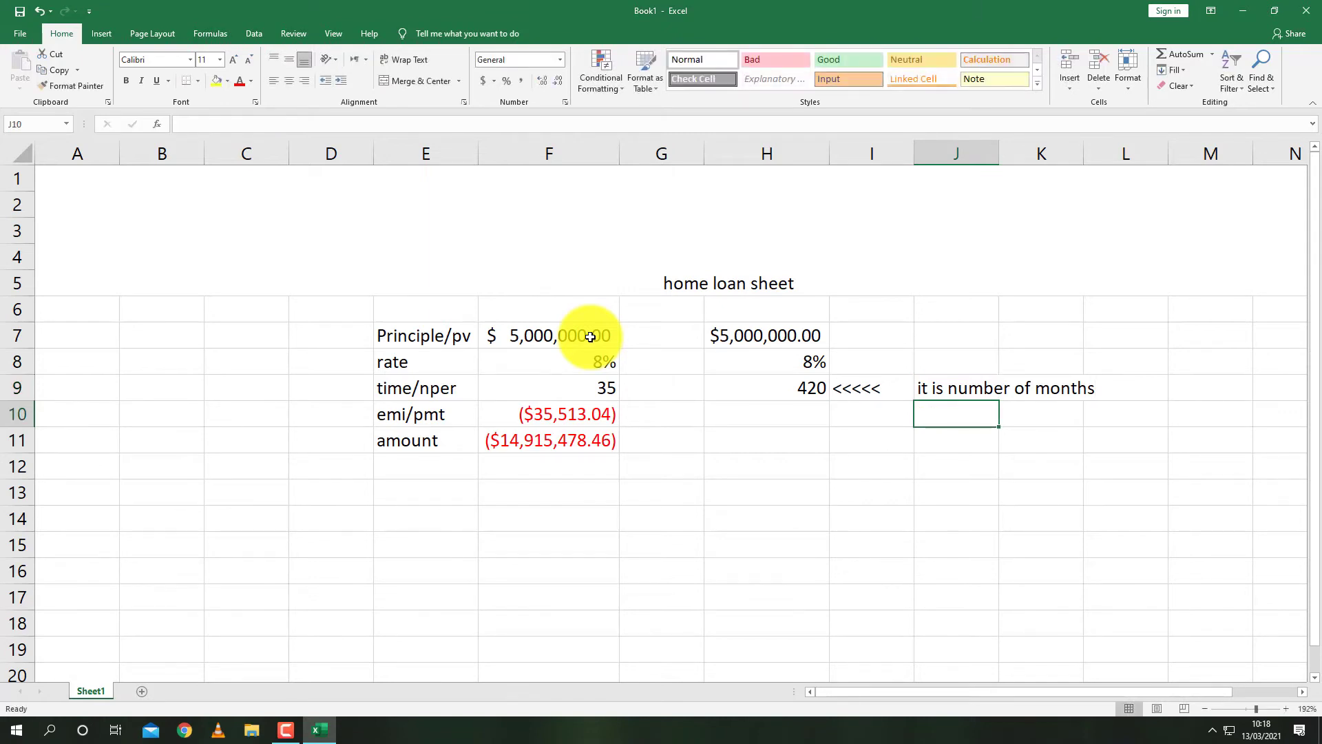
- Enter the note "but we need number of years" in cell J10
text(but )
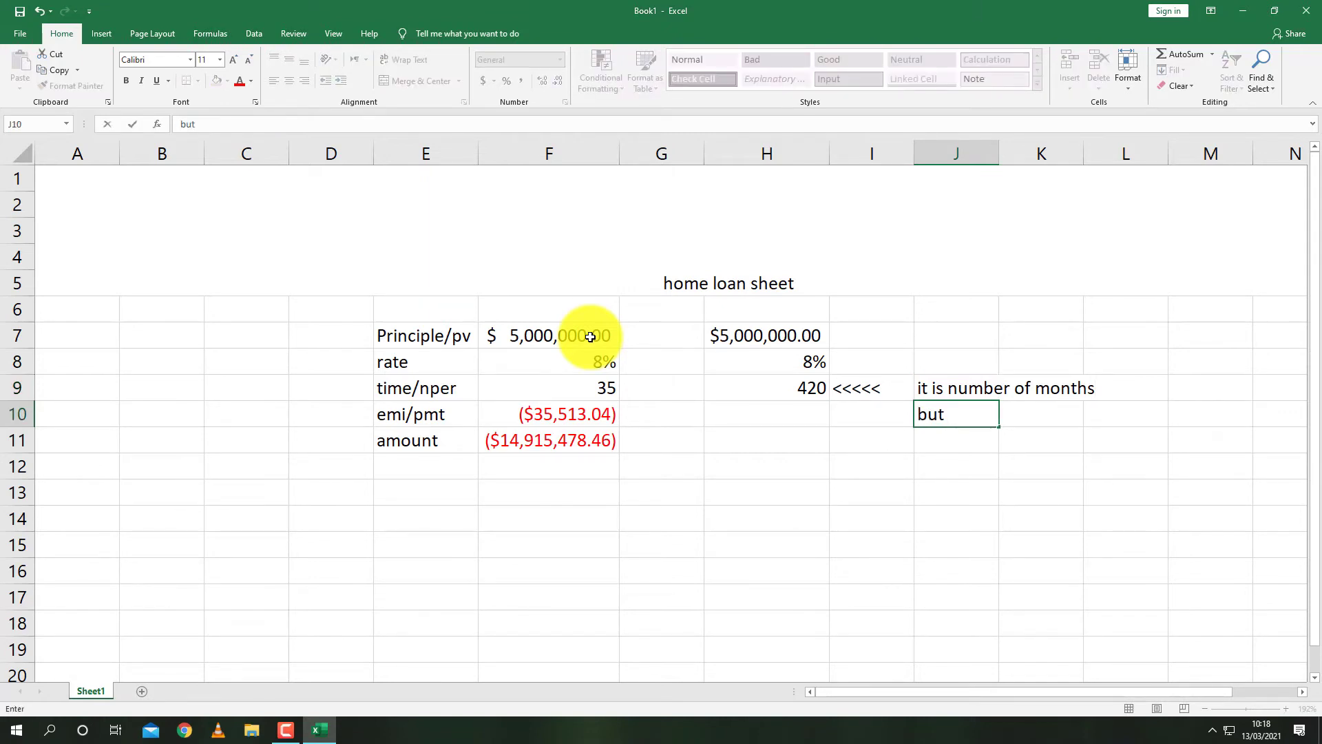
text(we need nu)
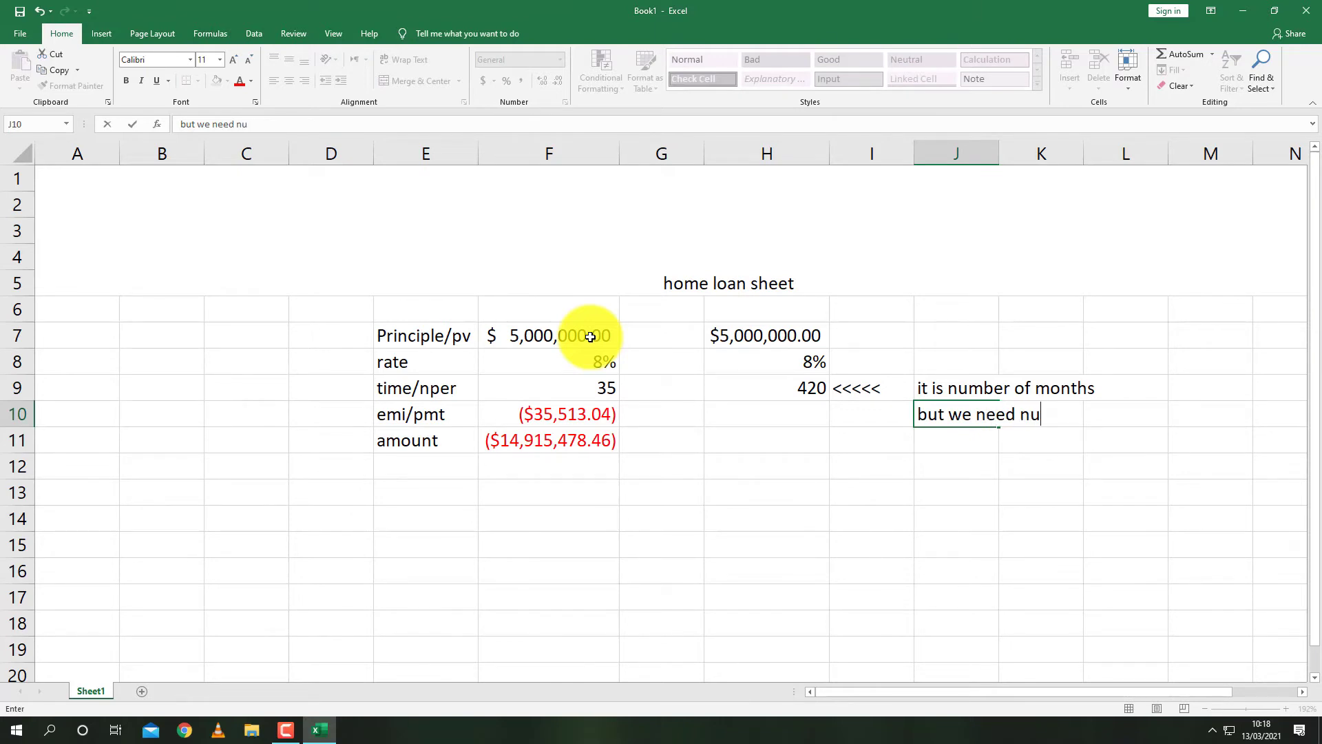
text(mber of years)
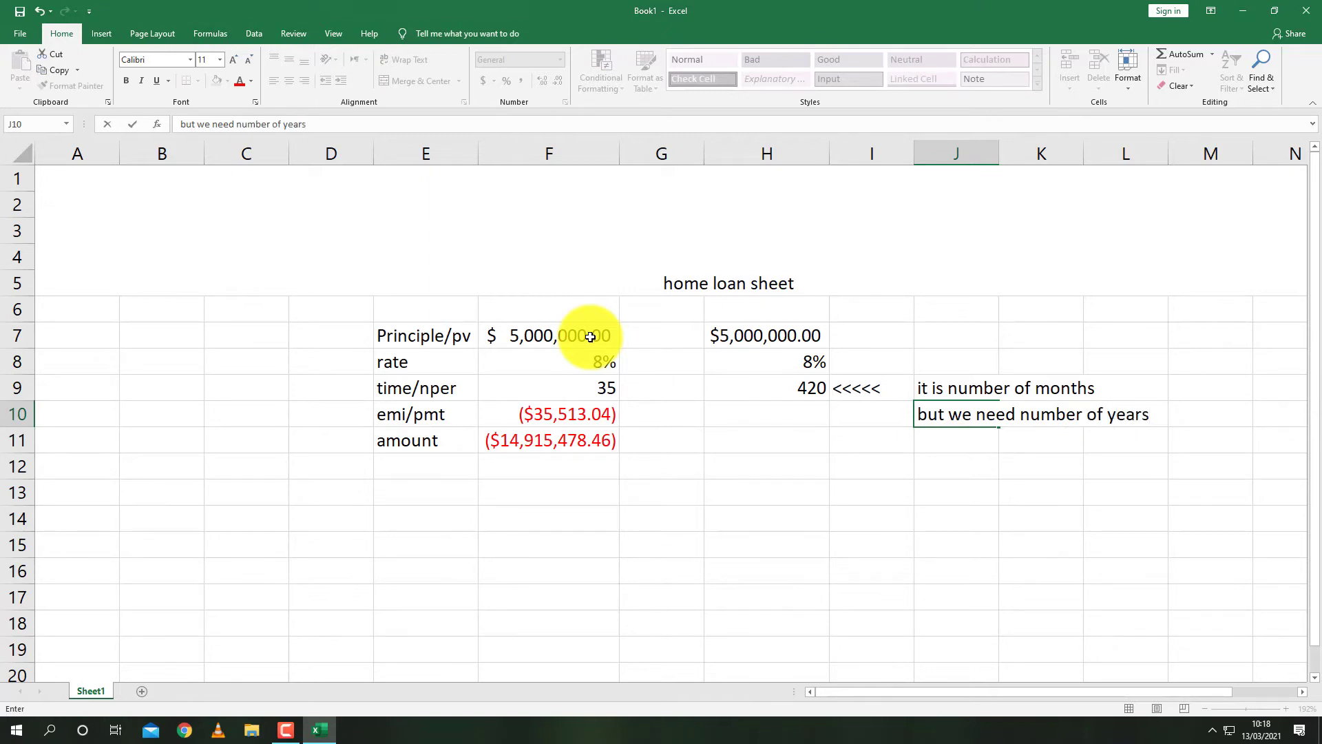
key(Return)
- Convert the period count in cell H9 to years by changing the formula to =NPER(F8/12,F10,F7)/12
key(Left)
key(Left)
key(Up)
key(Up)
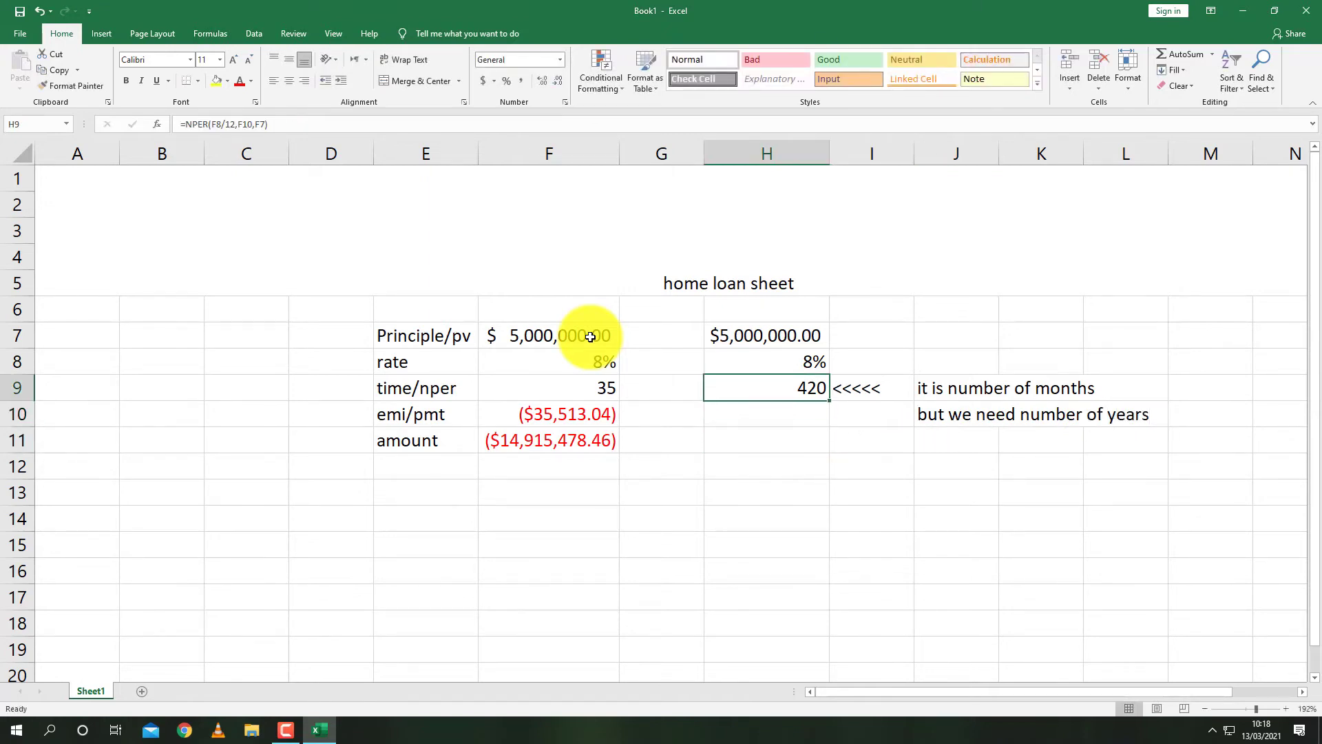
key(F2)
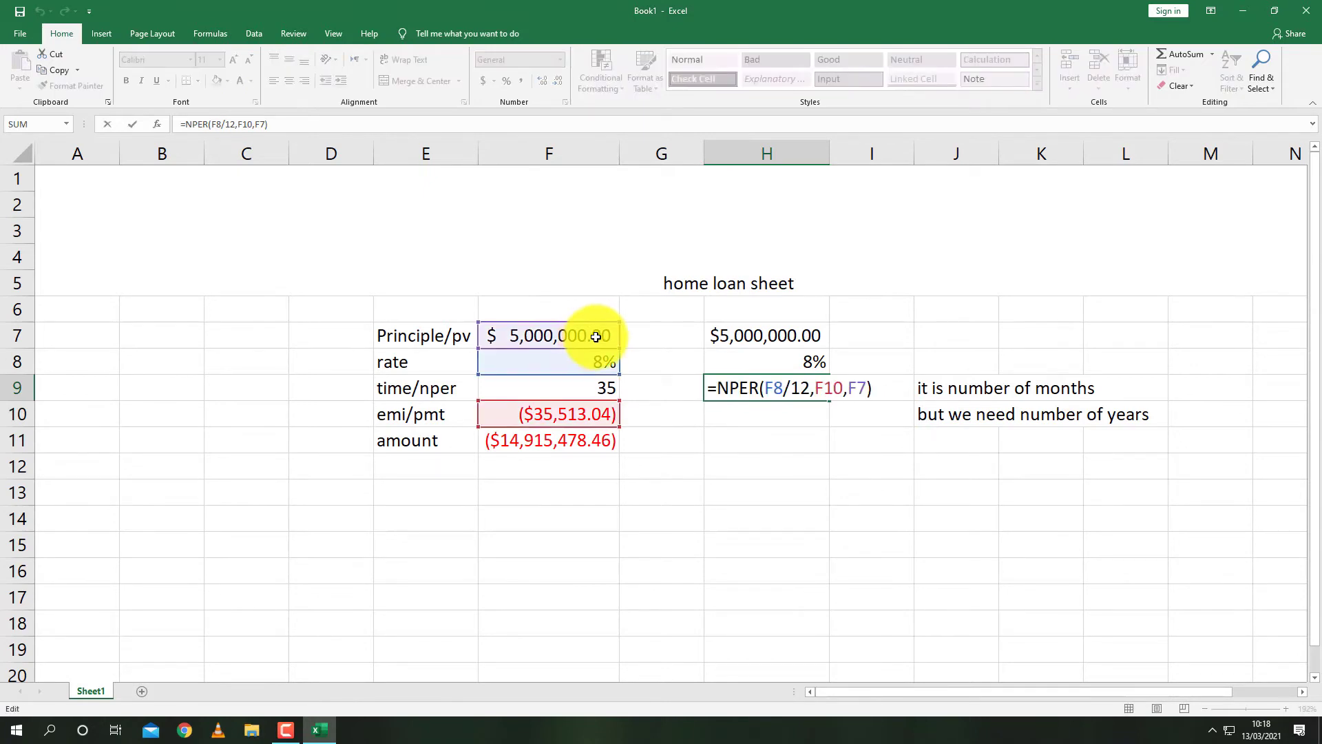
text(/12)
key(Return)
- Clear the marker and both notes about months and years from cells I9:J10
key(Up)
key(Right)
key(shift+Right)
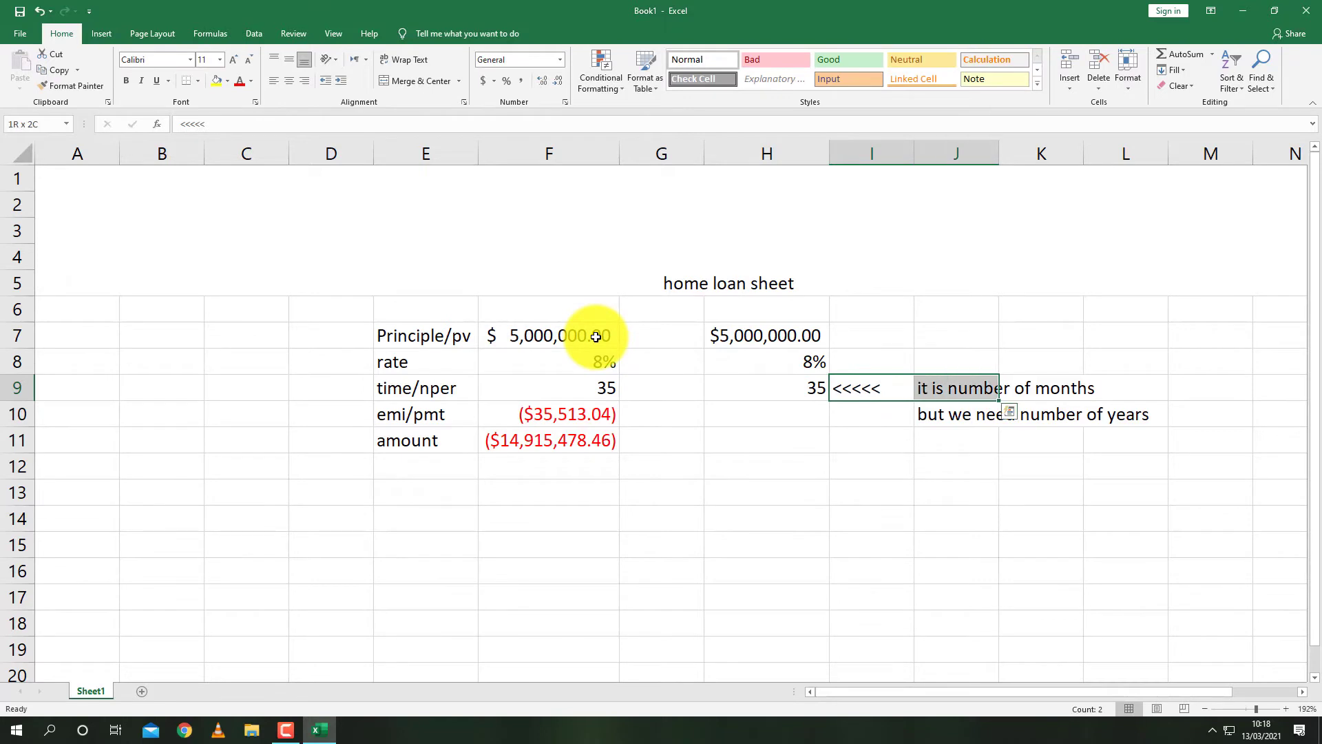
key(shift+Down)
key(Delete)
key(Down)
key(Left)
key(Left)
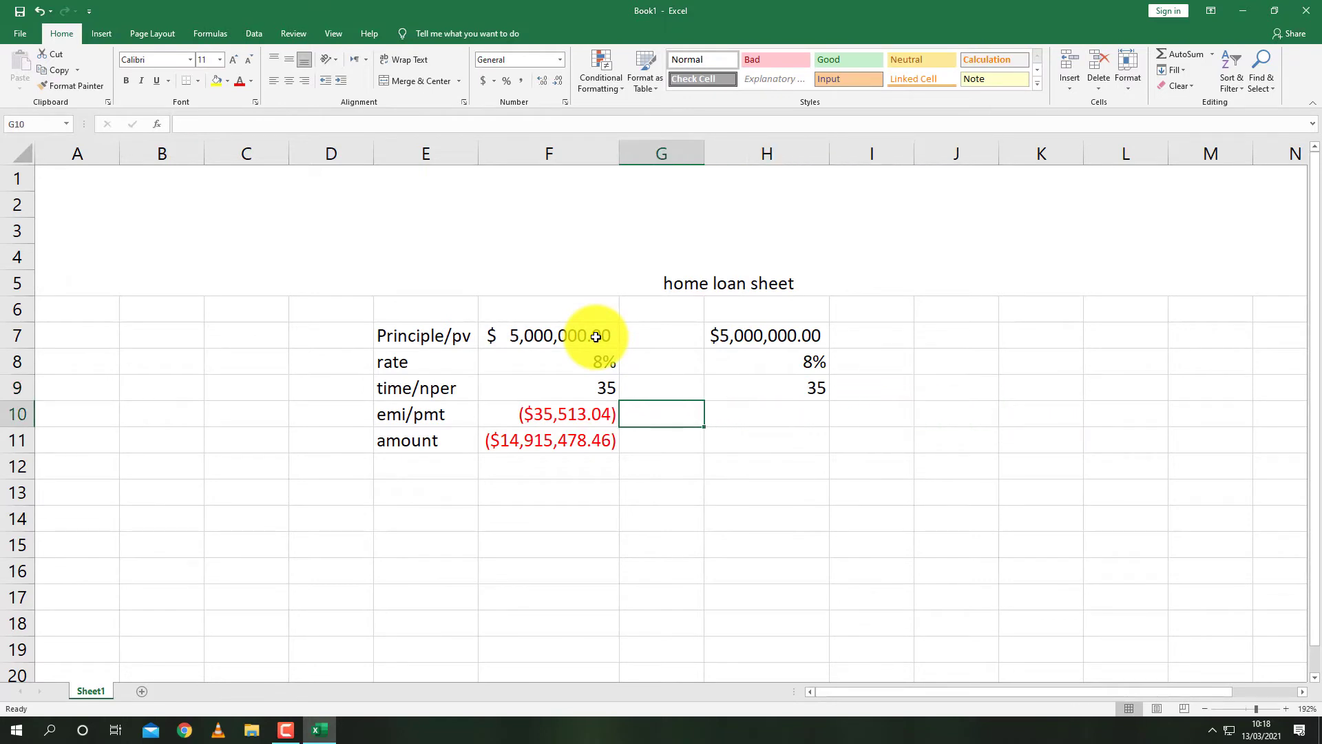
key(Down)
key(Down)
key(Left)
key(Left)
key(Left)
key(Right)
key(Right)
key(Right)
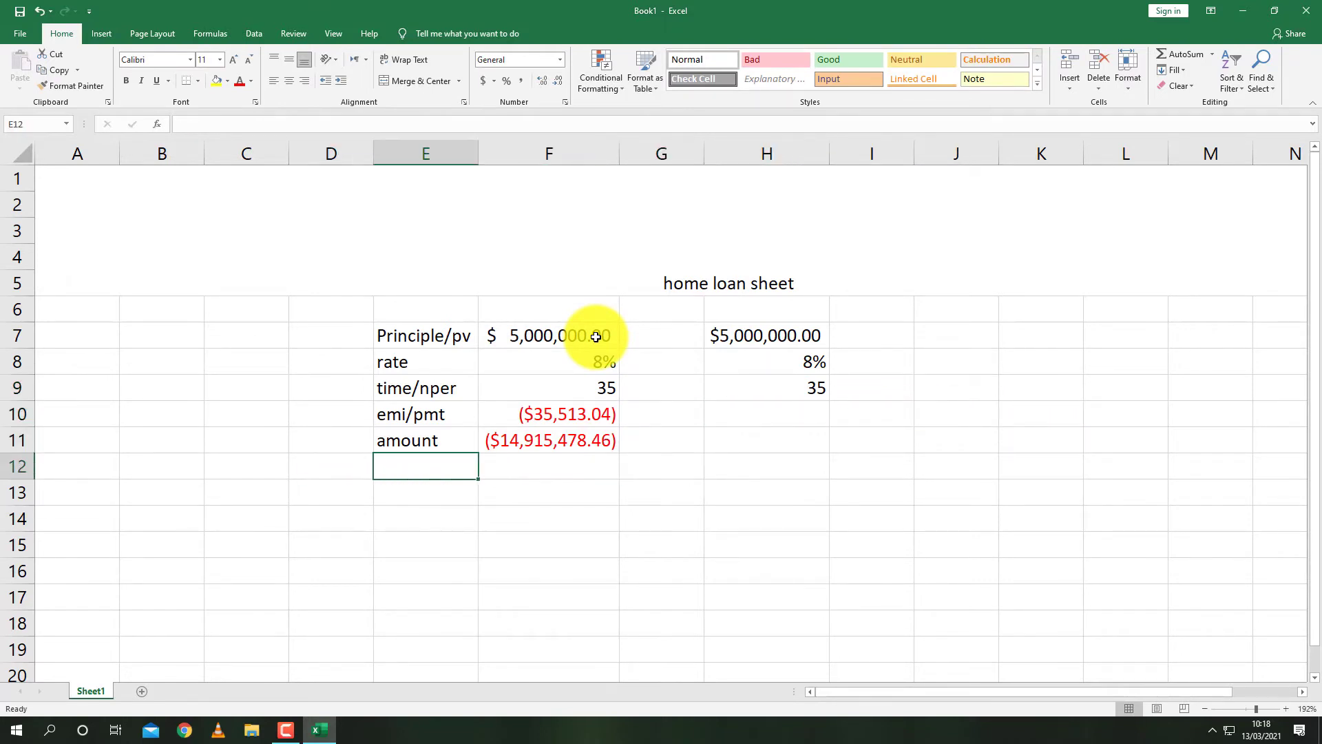
key(Right)
key(Right)
key(Right)
key(Up)
key(Up)
key(Left)
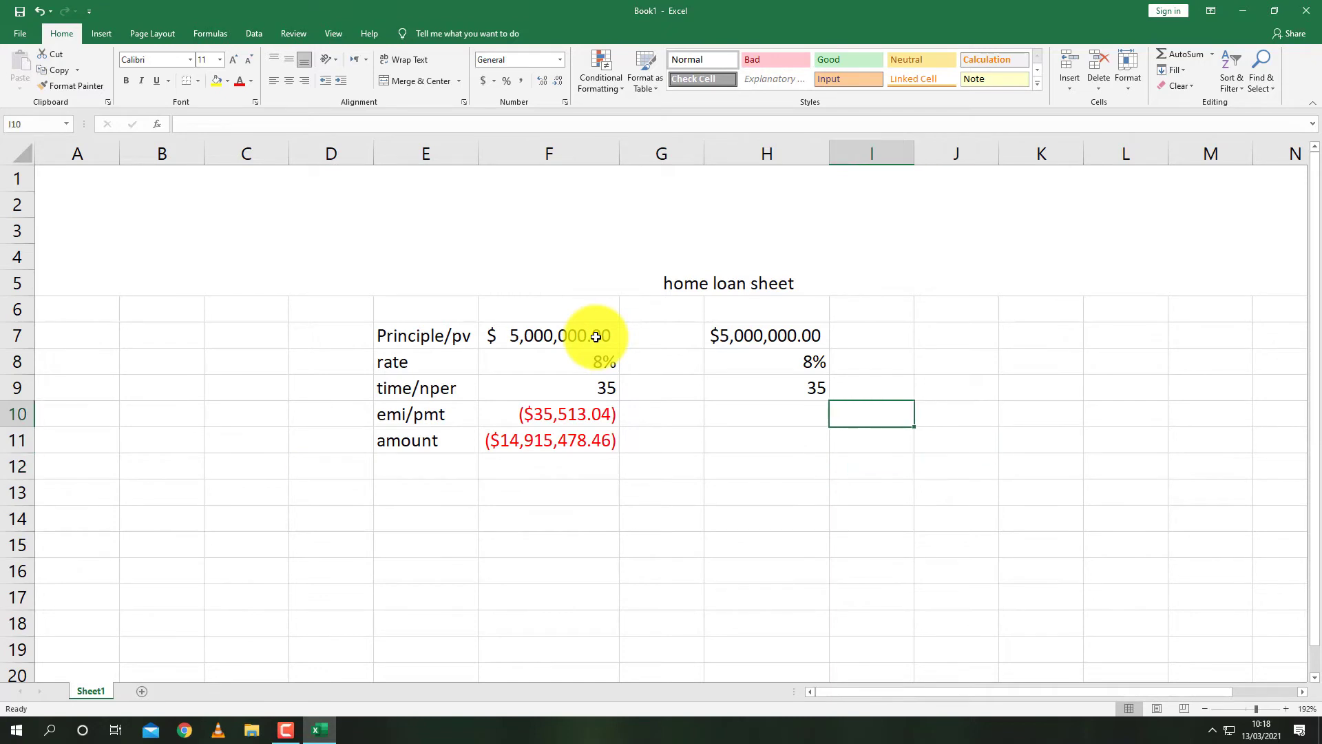
- Enter in cell I12 the note "we need to make a record of each month transaction for that we need to make count number of months"
key(Down)
key(Down)
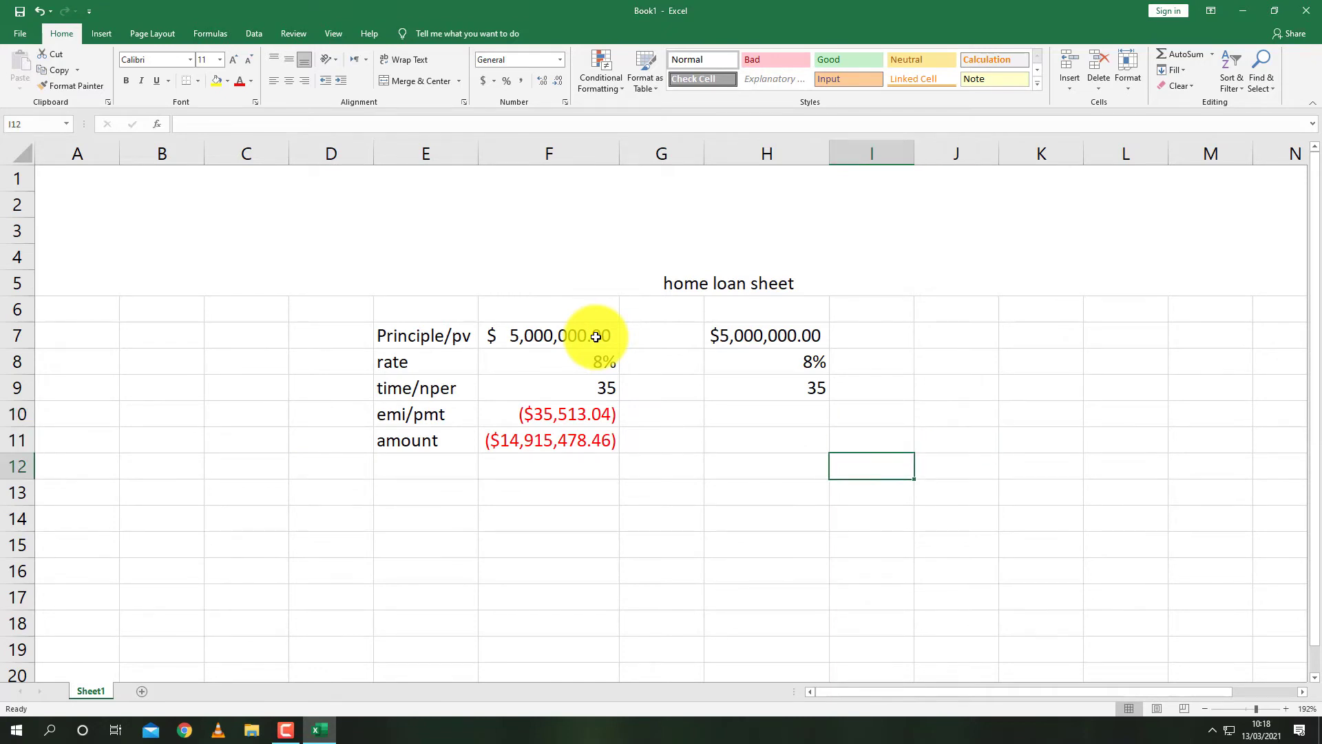
text(=)
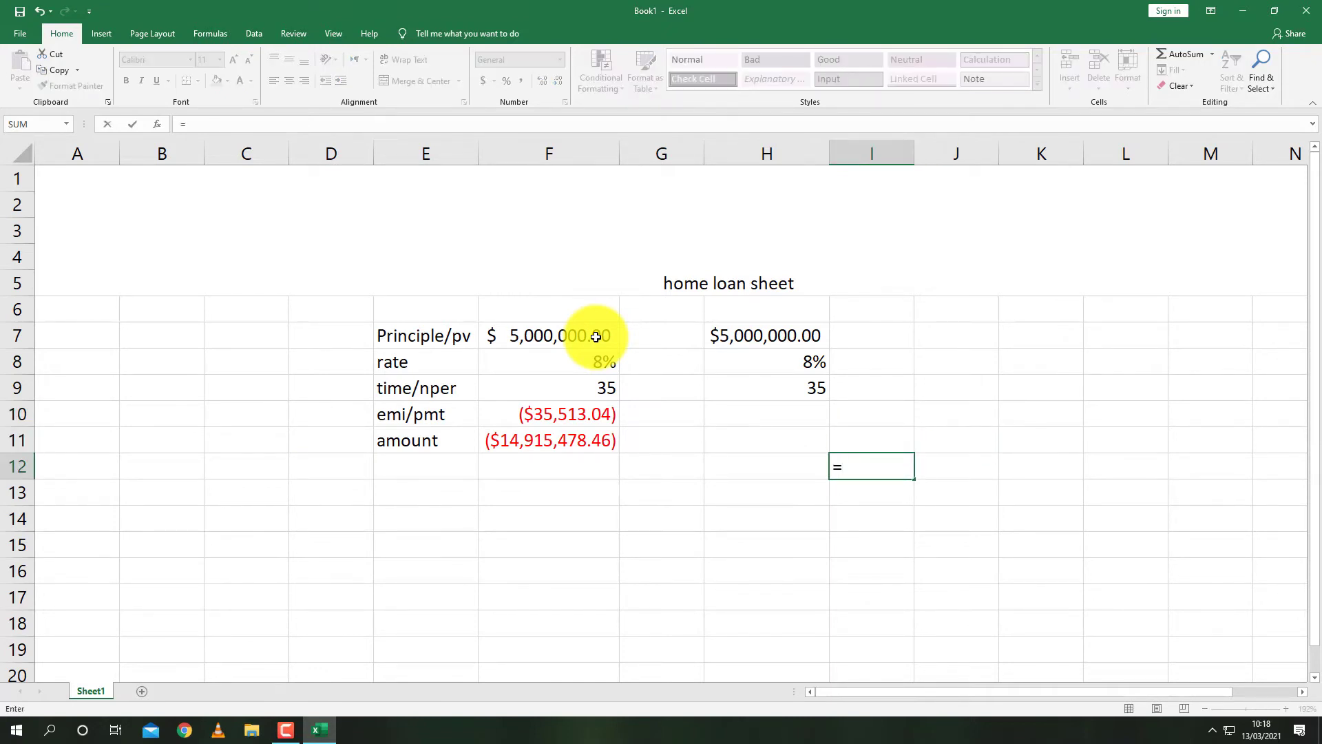
text(it)
key(BackSpace)
key(BackSpace)
key(BackSpace)
key(BackSpace)
text(we )
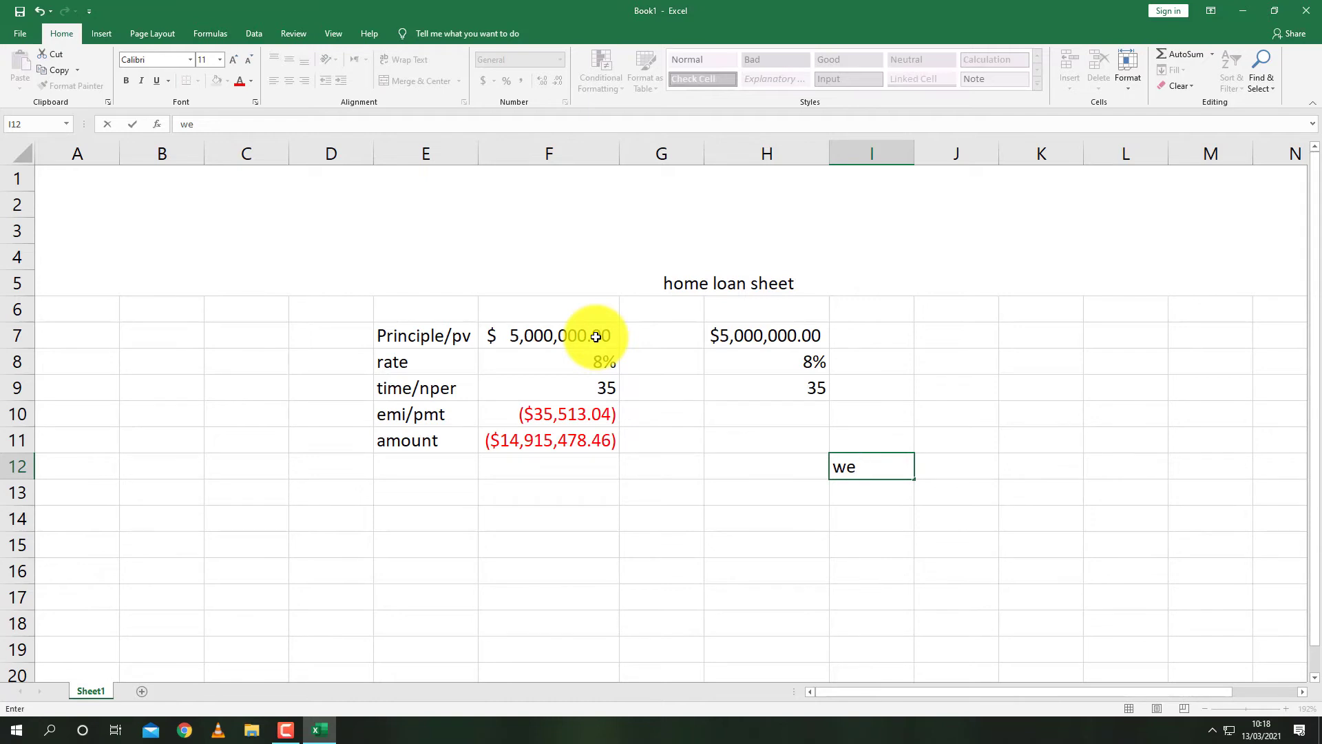
text(need )
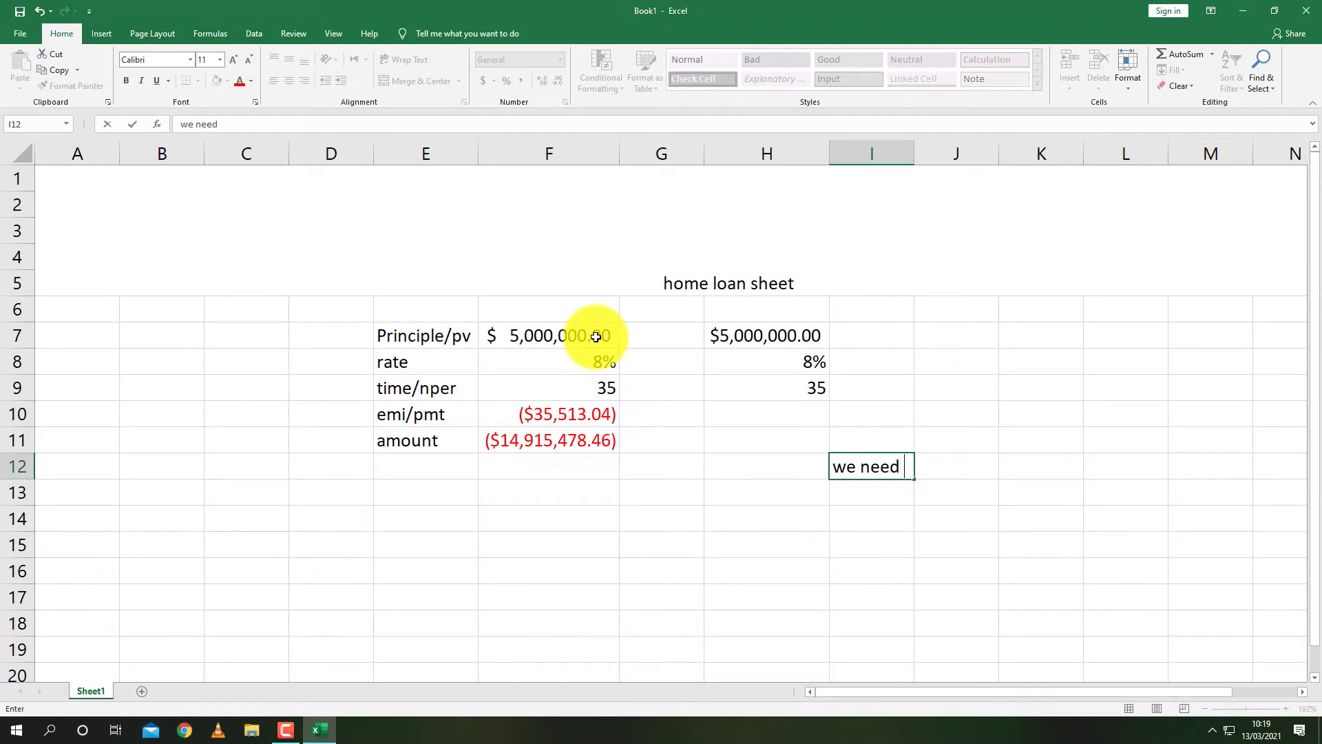
text(to make a record)
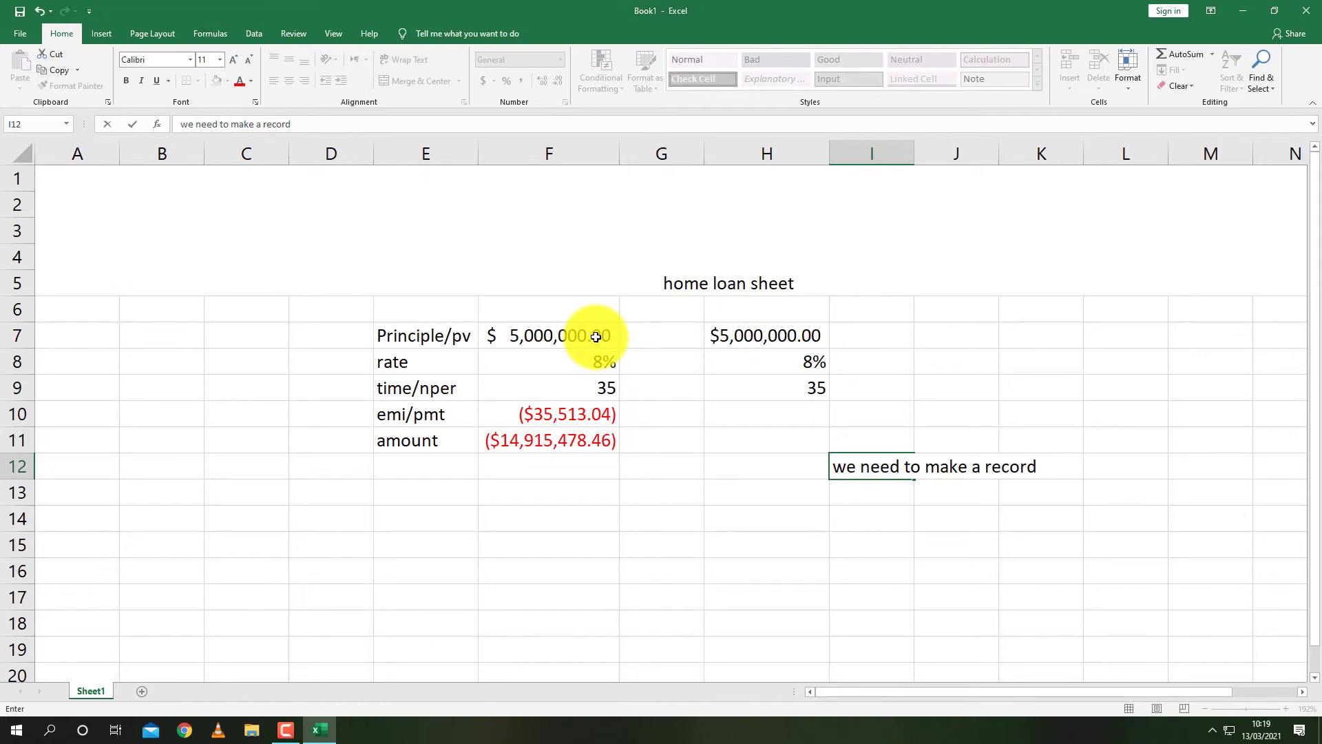
text( of)
text(each m)
text(onth)
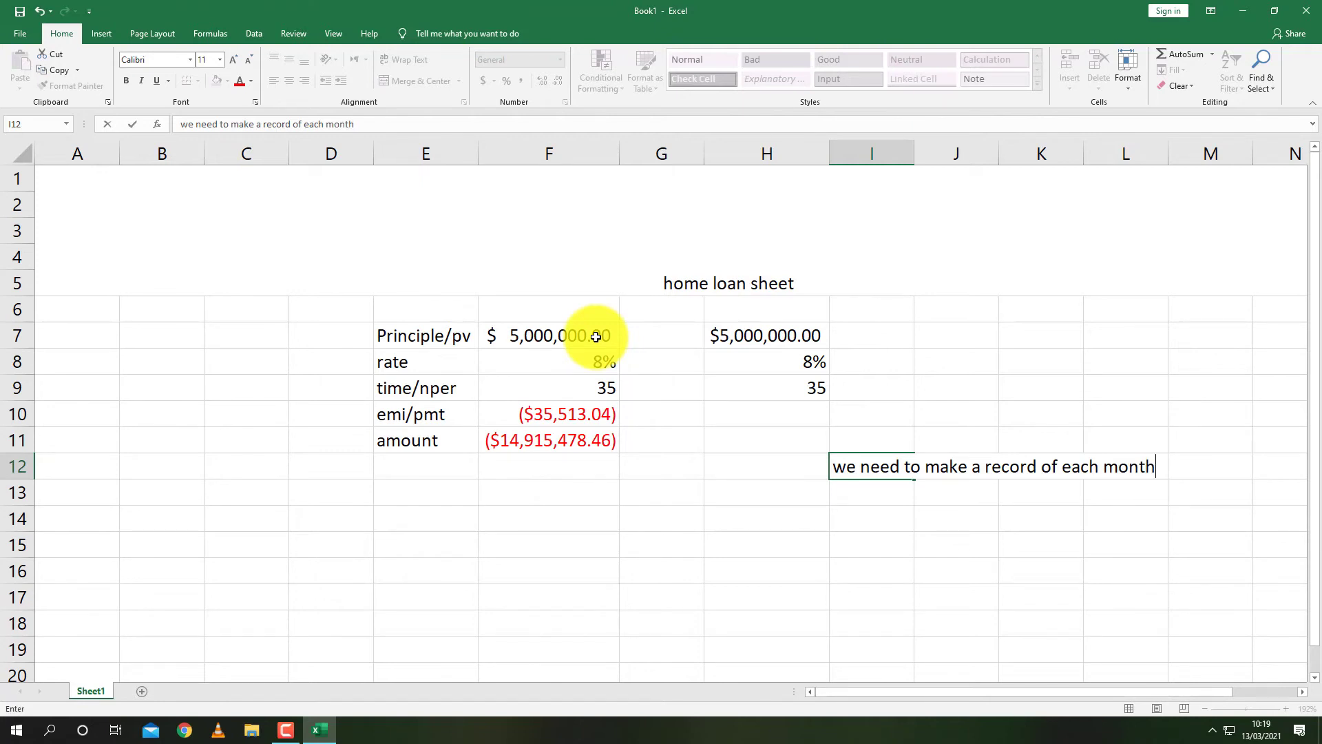
text( transaction)
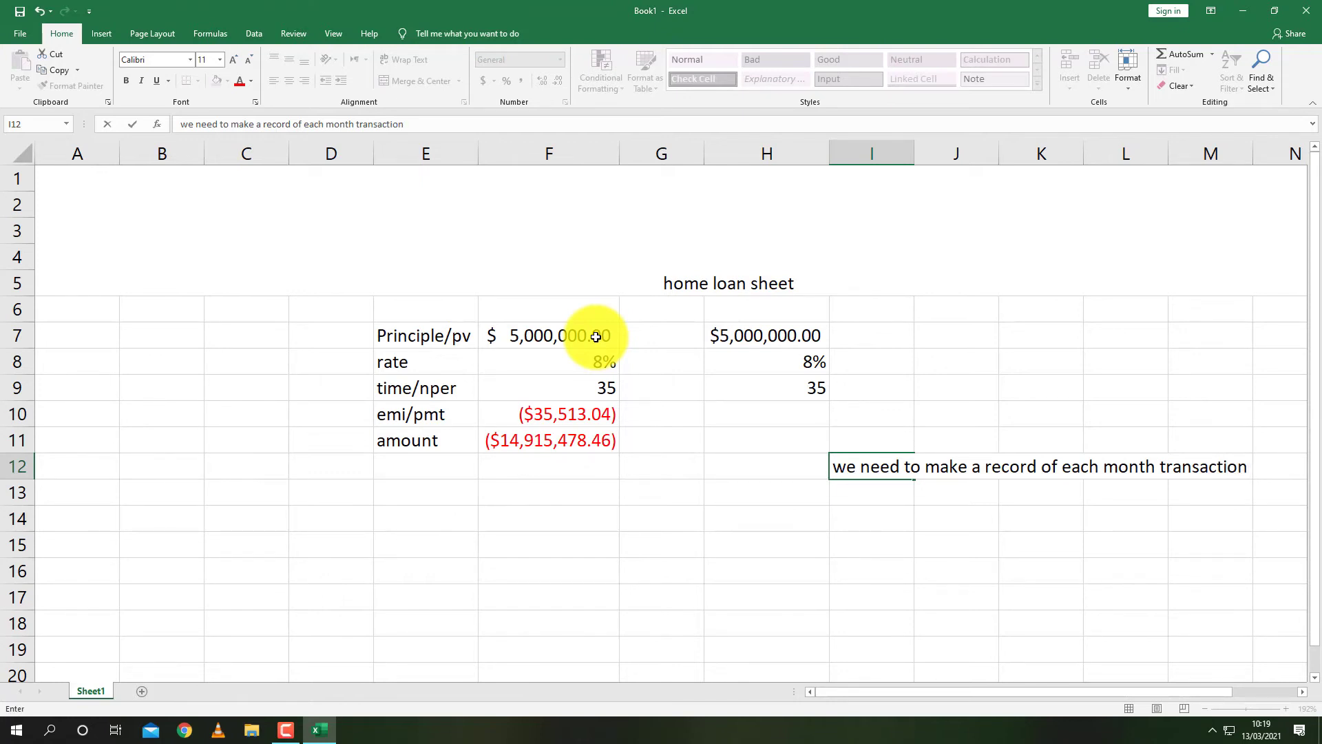
text( for that)
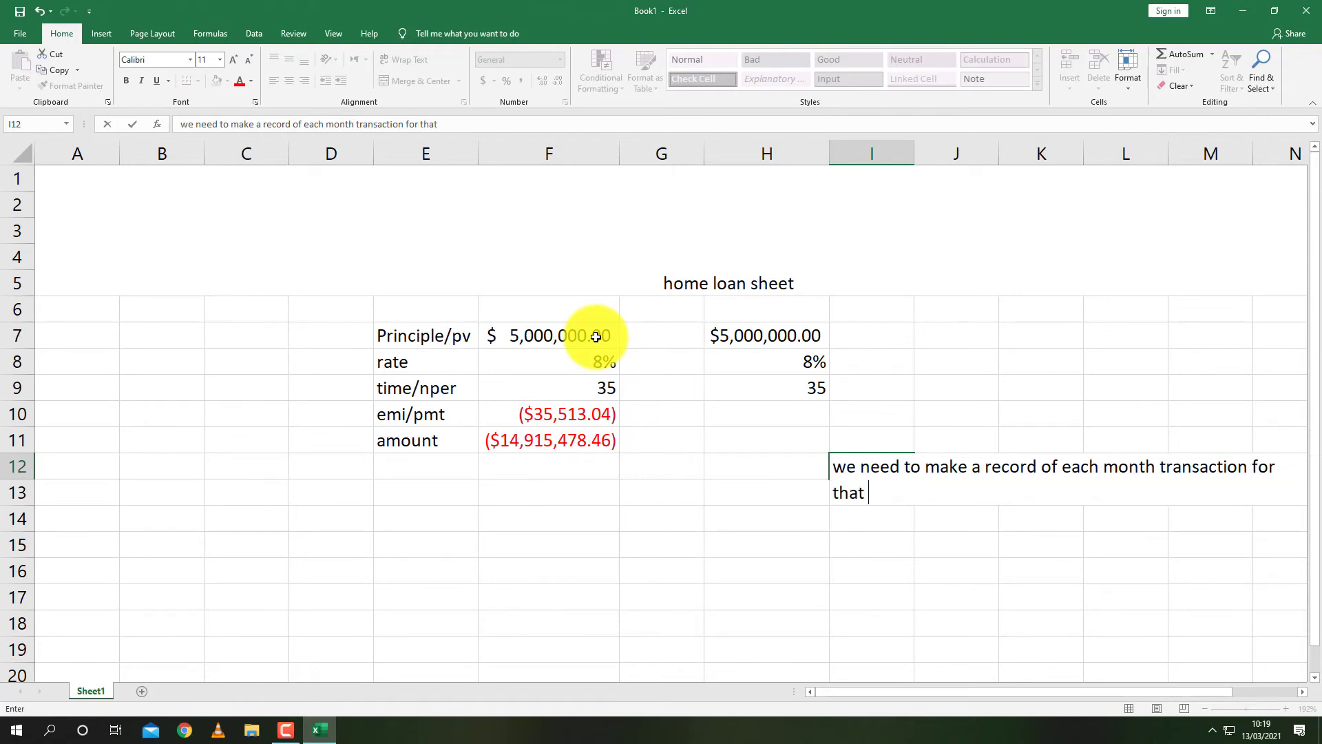
text( we need to )
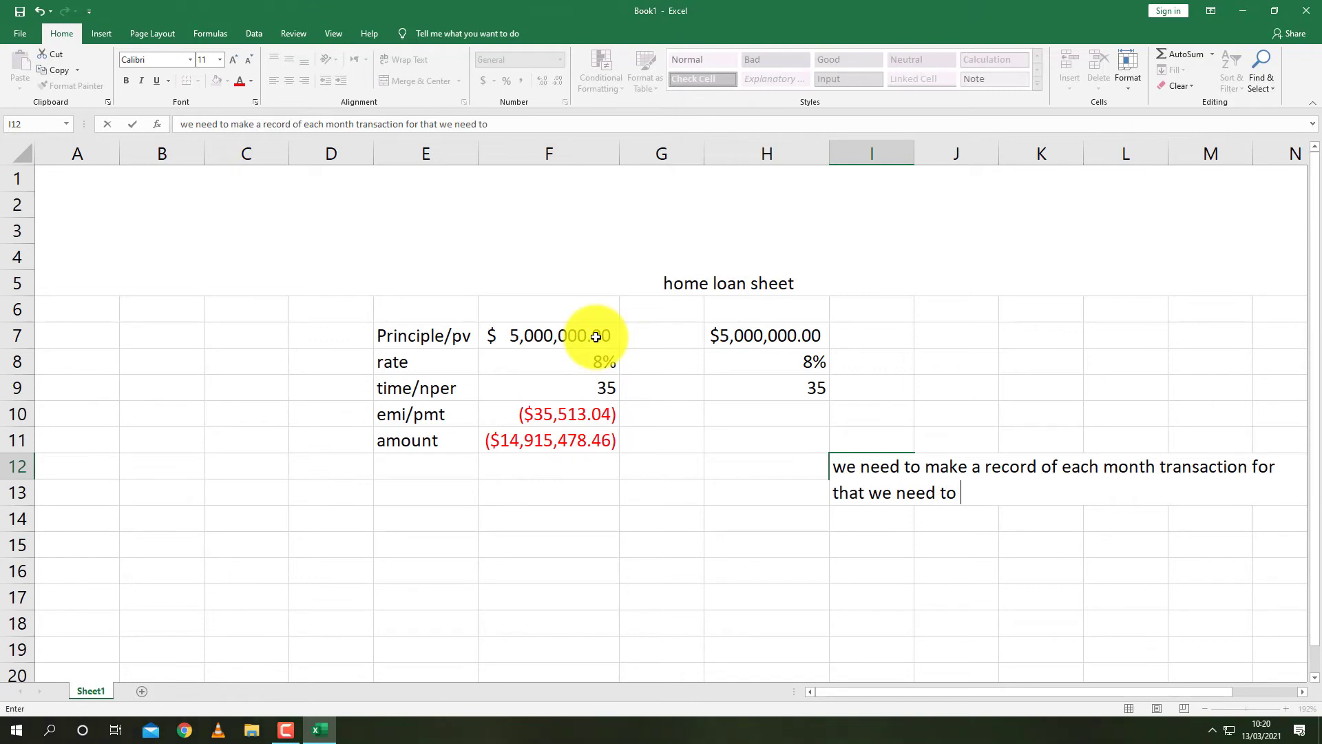
text(make count )
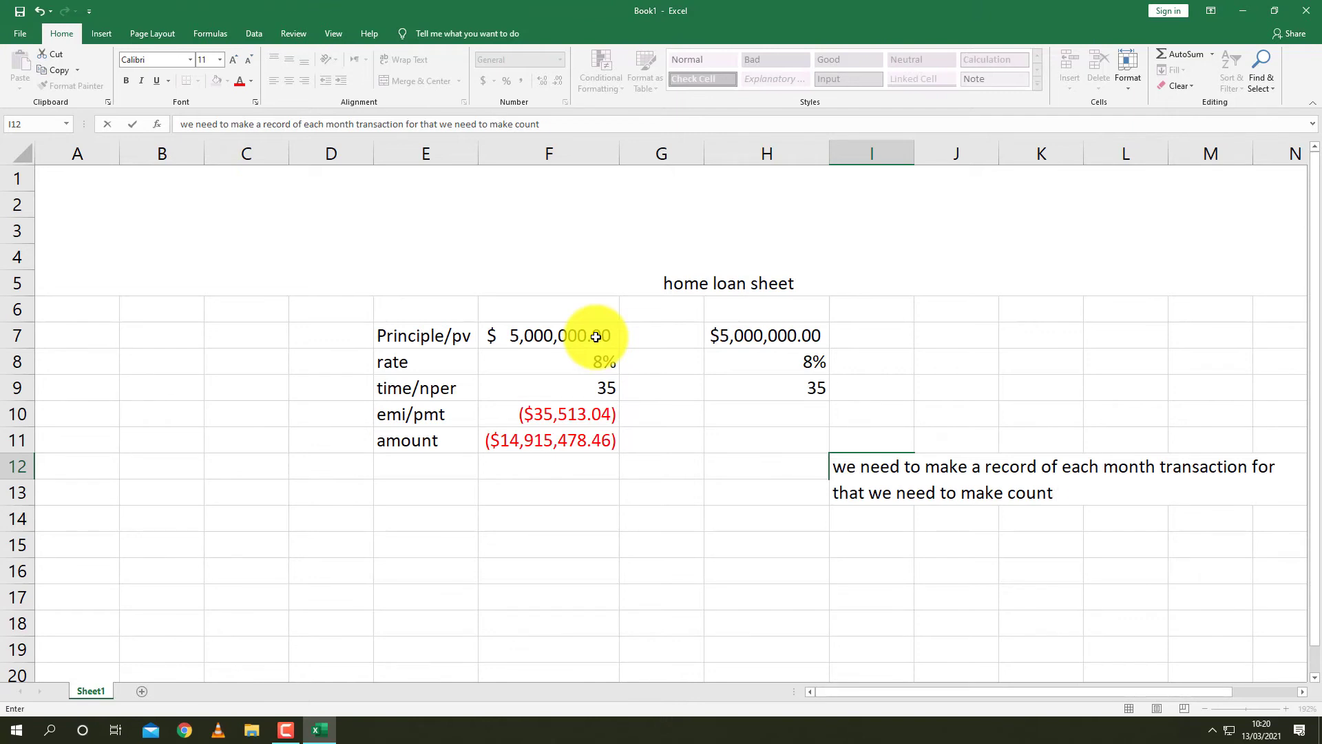
text(number)
text(of )
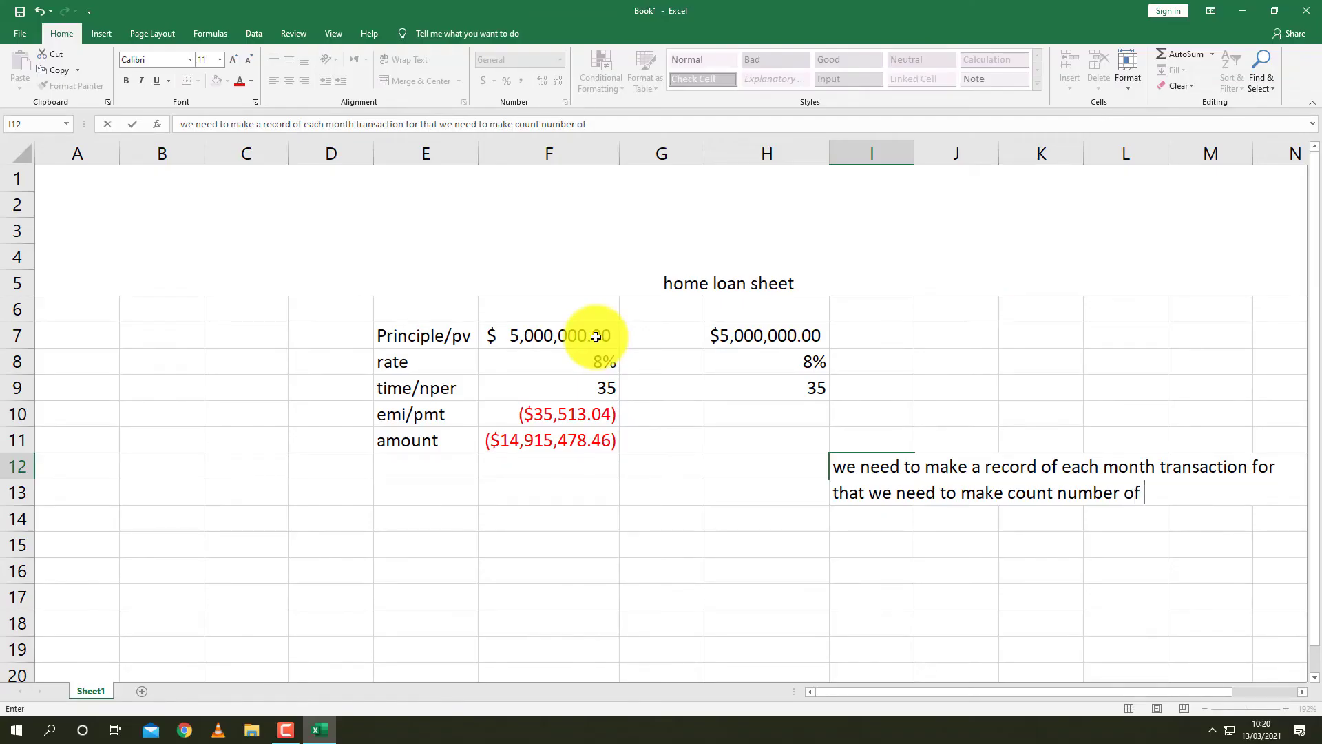
text(months)
key(Return)
- Calculate the number of months in cell J9 with the formula =H9*12
key(Up)
key(Up)
key(Up)
key(Up)
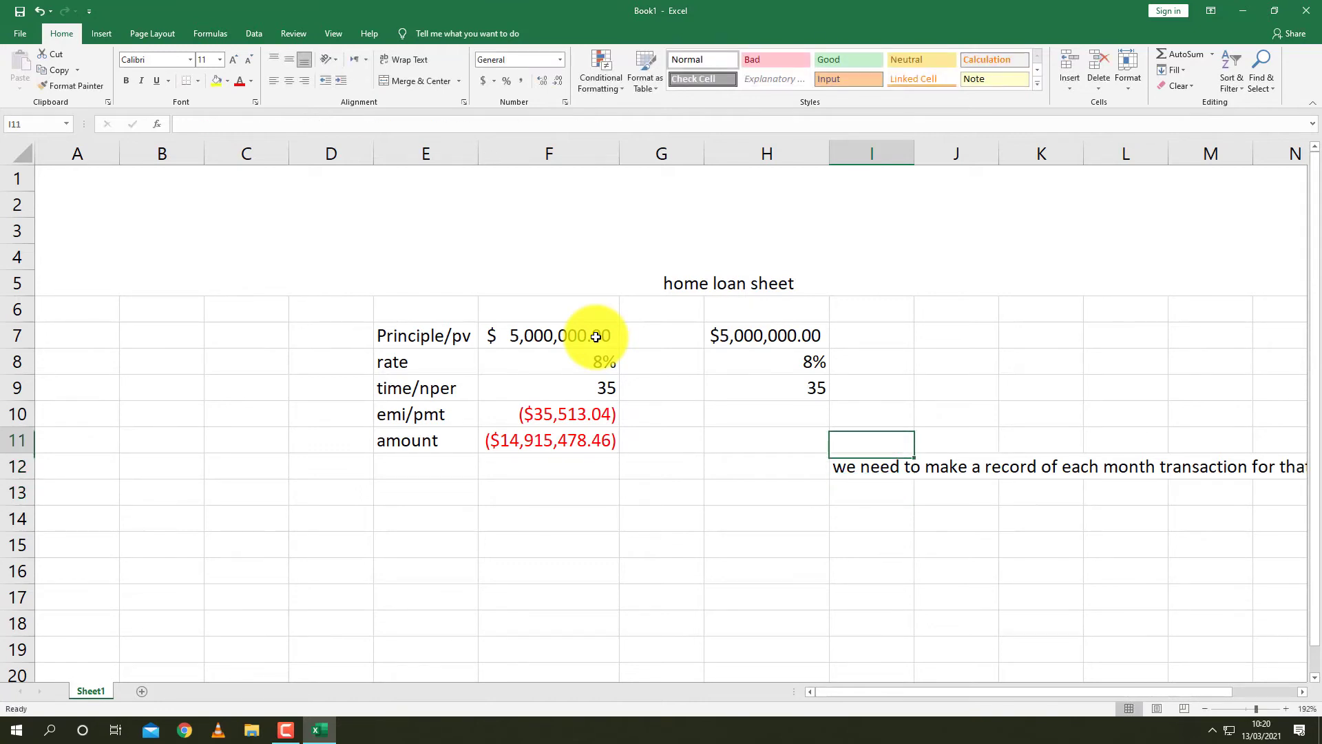
key(Down)
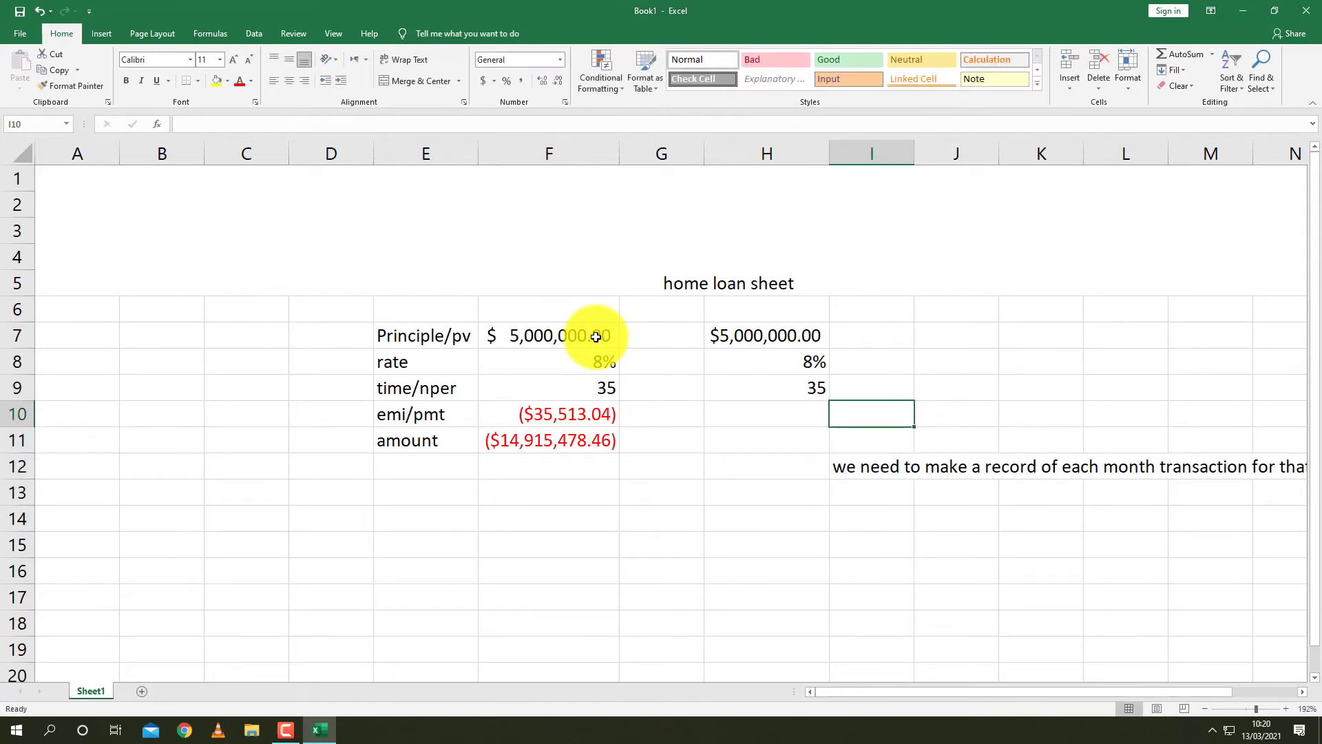
key(Left)
key(Right)
key(Right)
key(Up)
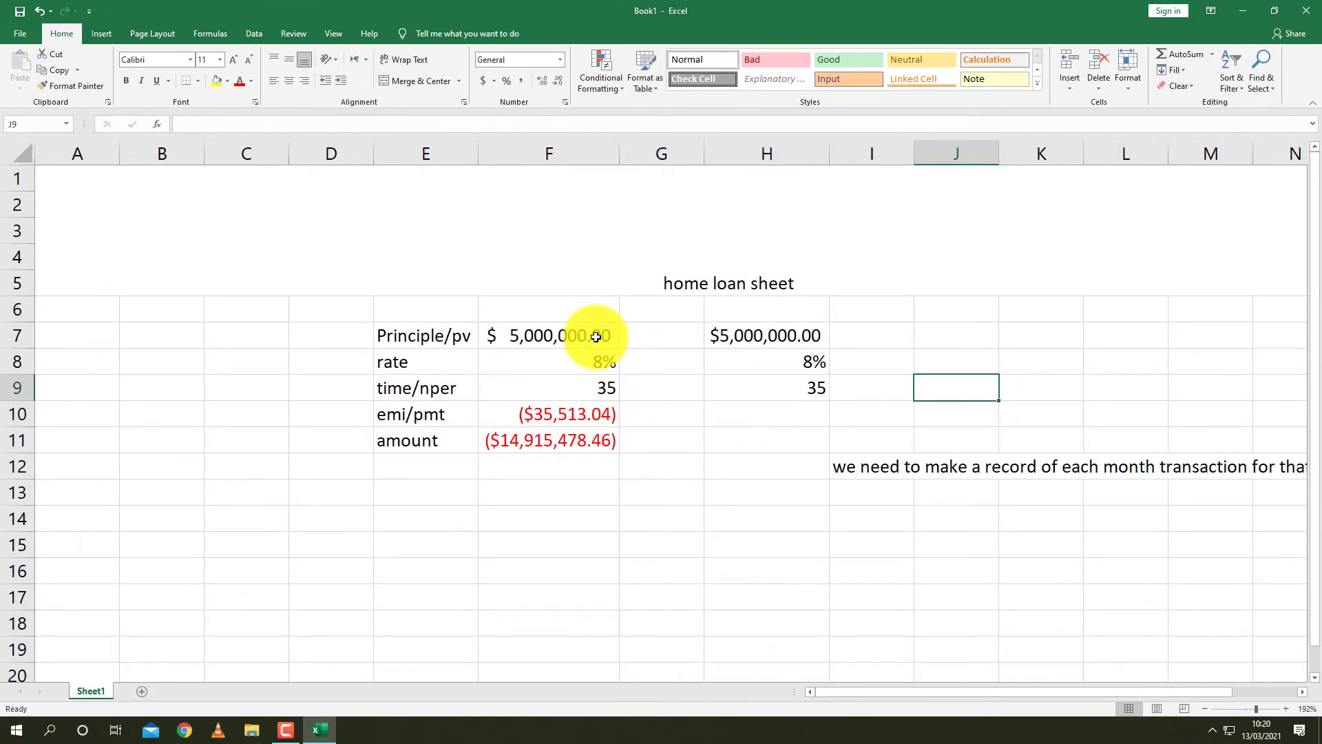
text(=)
key(Left)
key(Left)
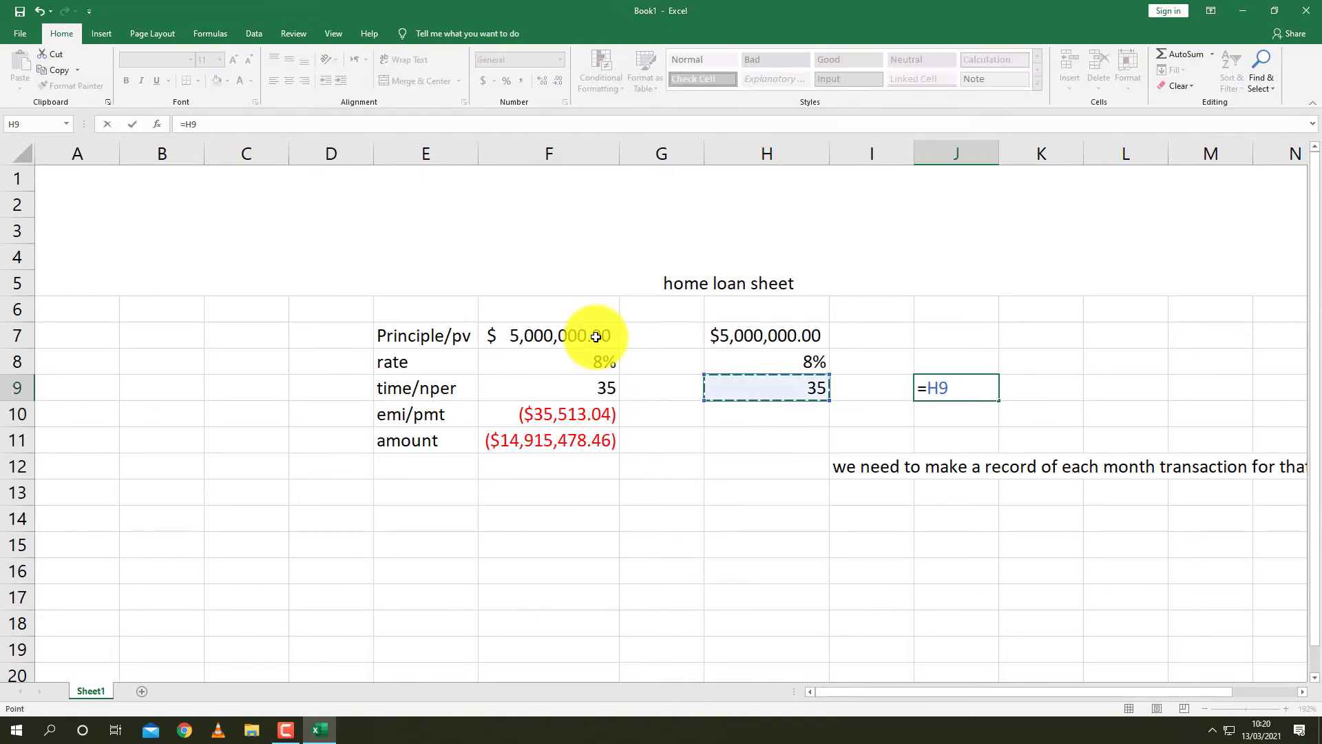
text(*12)
key(Return)
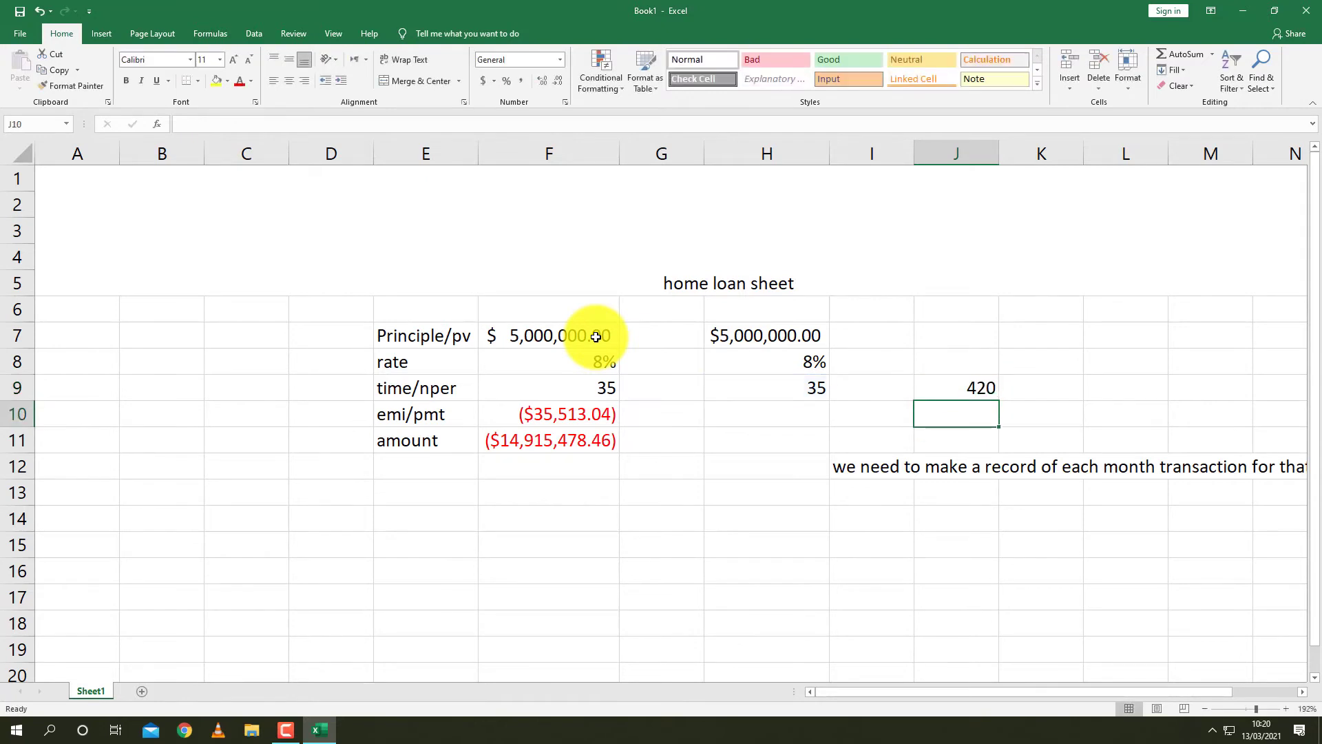
- Delete the note about the monthly transaction record from cell I12
key(Down)
key(Down)
key(Left)
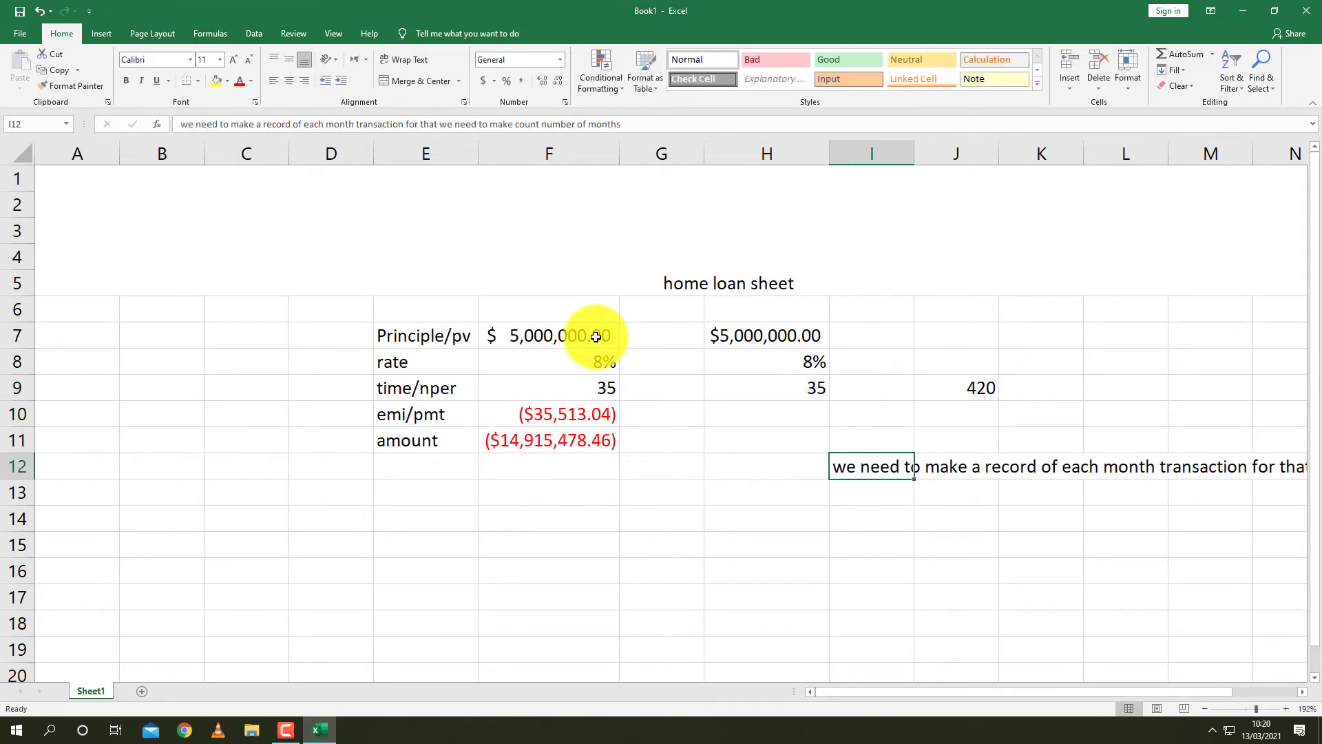
key(Delete)
- Enter the column header "months no" in cell A13 for the monthly loan record
key(Down)
key(Down)
key(Left)
key(Home)
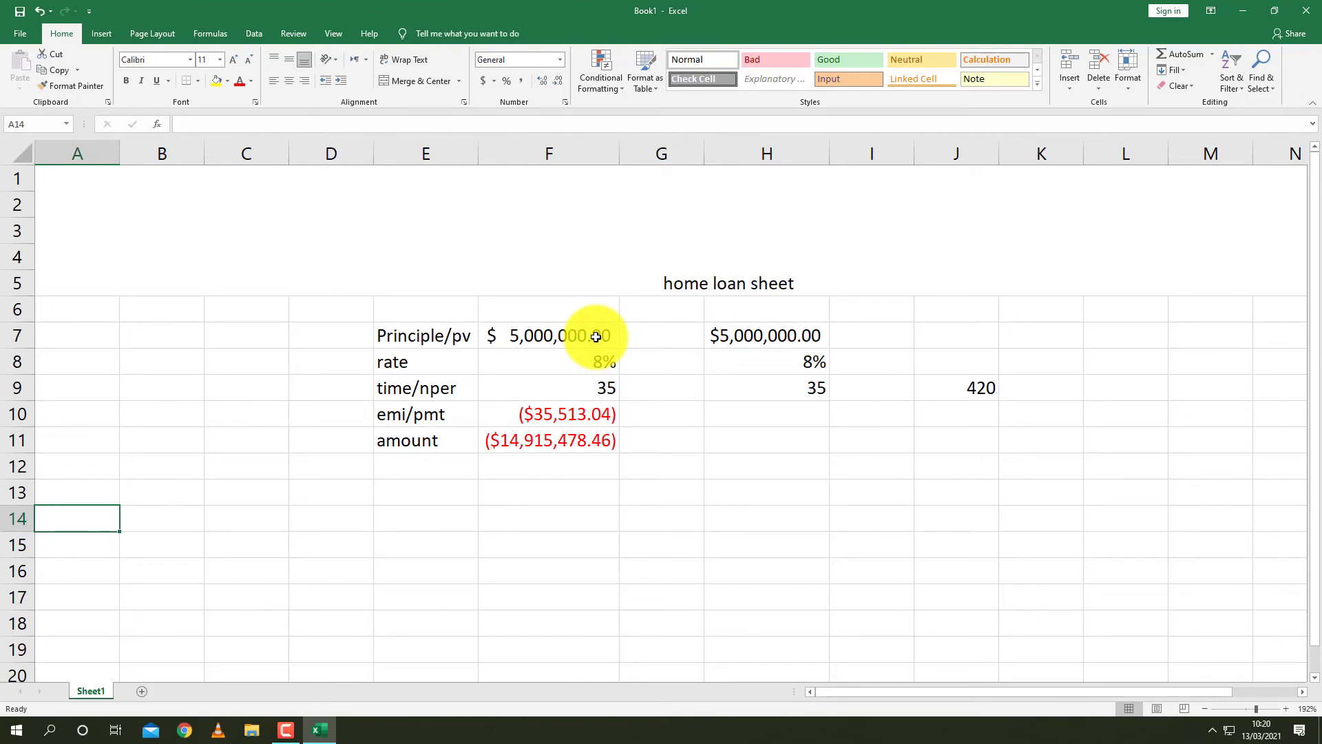
key(Up)
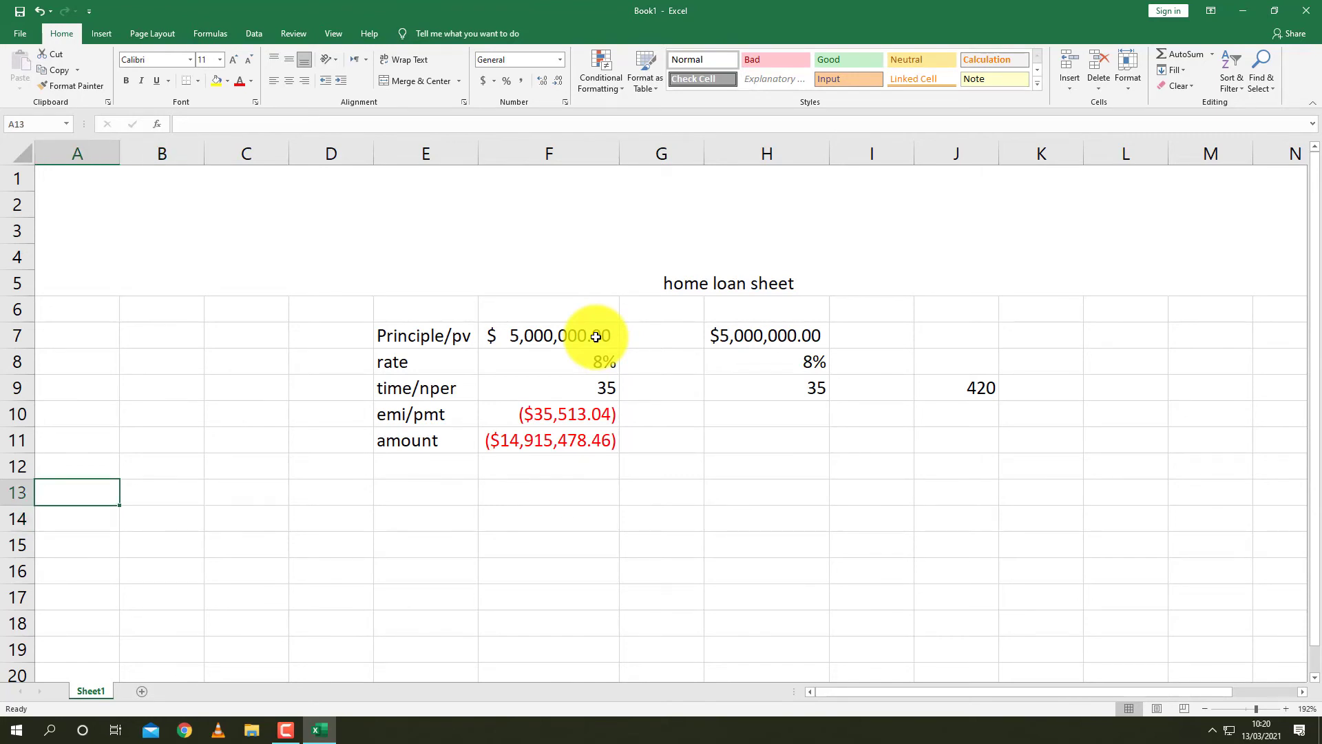
text(month)
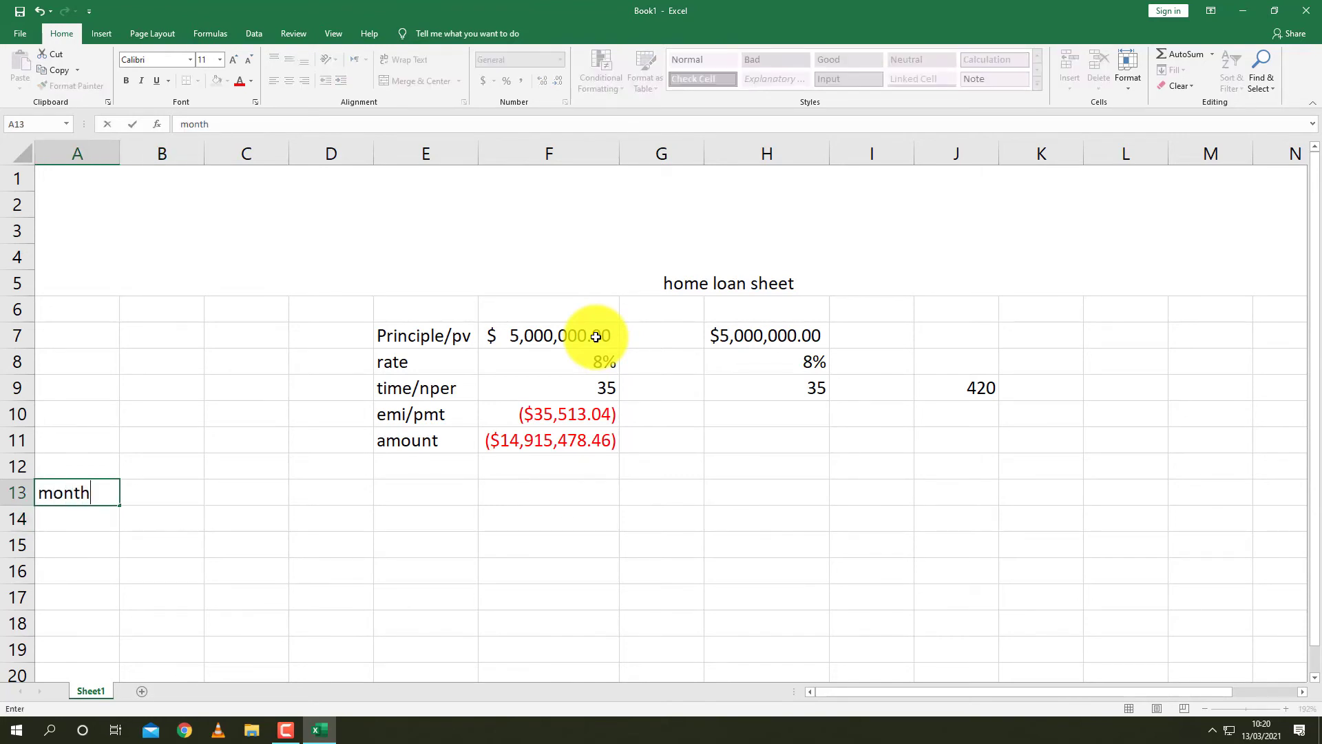
text(s no)
key(Tab)
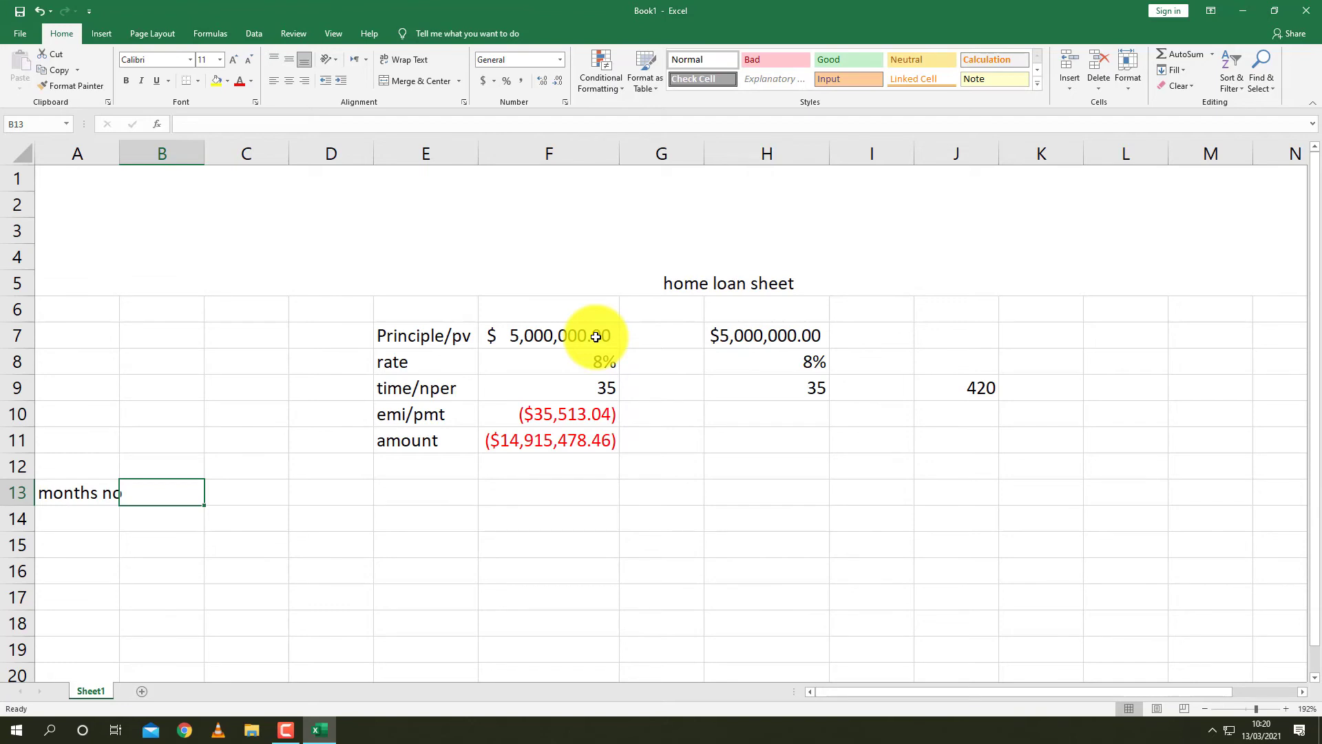
- Enter the column headers "loan bal" in cell B13 and "emi" in cell C13
text(loan )
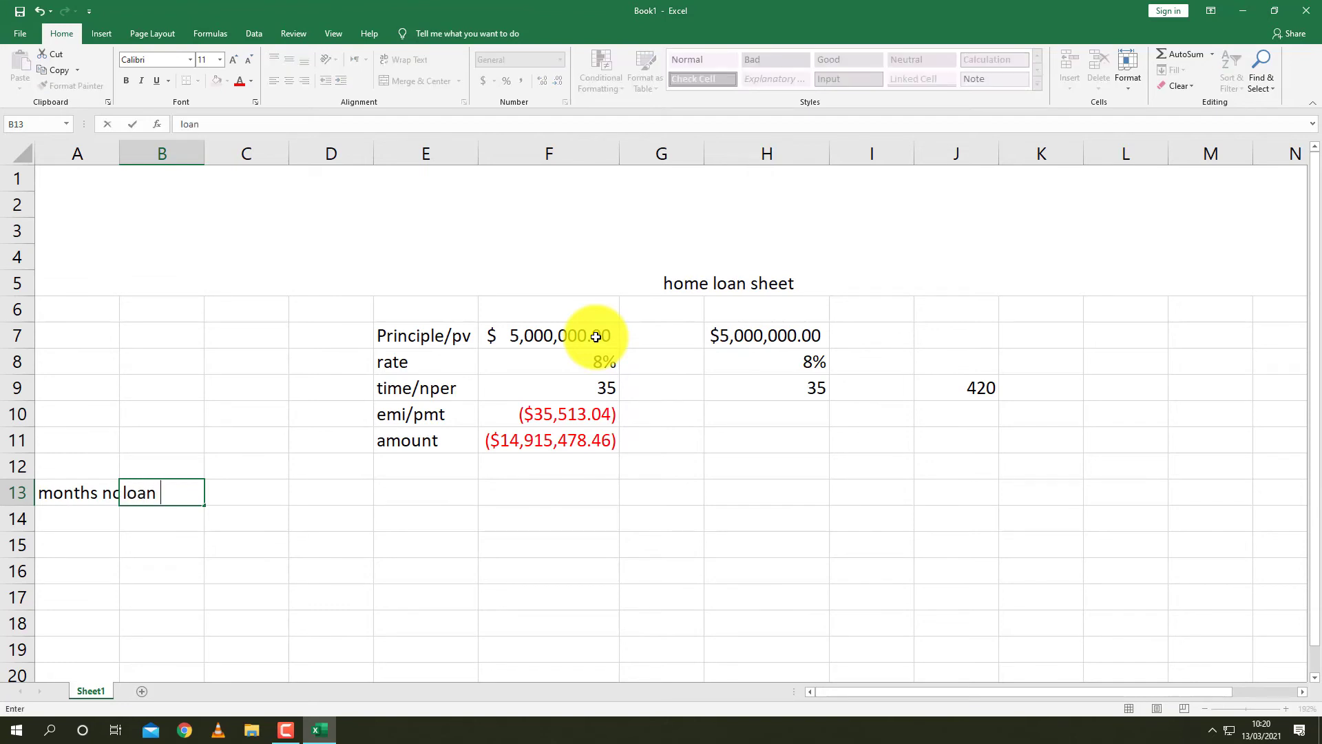
text(bal)
key(Tab)
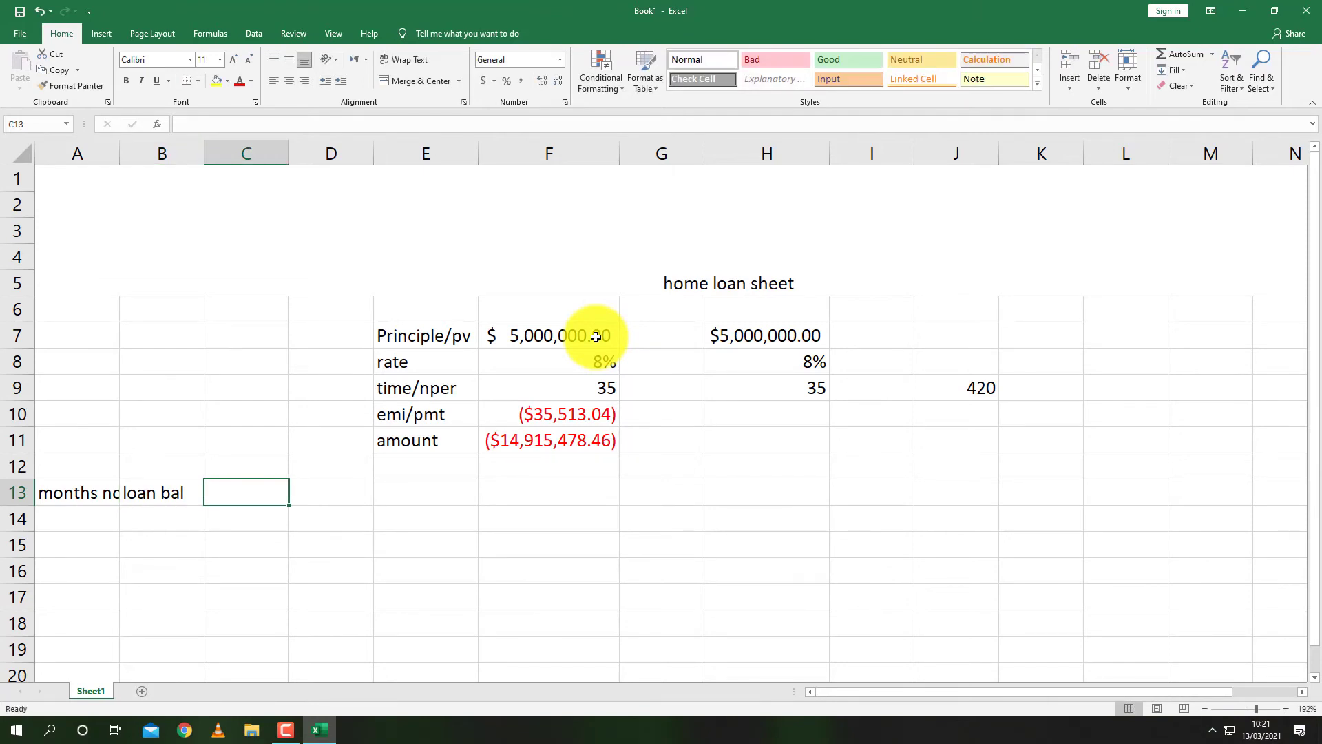
text(emi)
key(Tab)
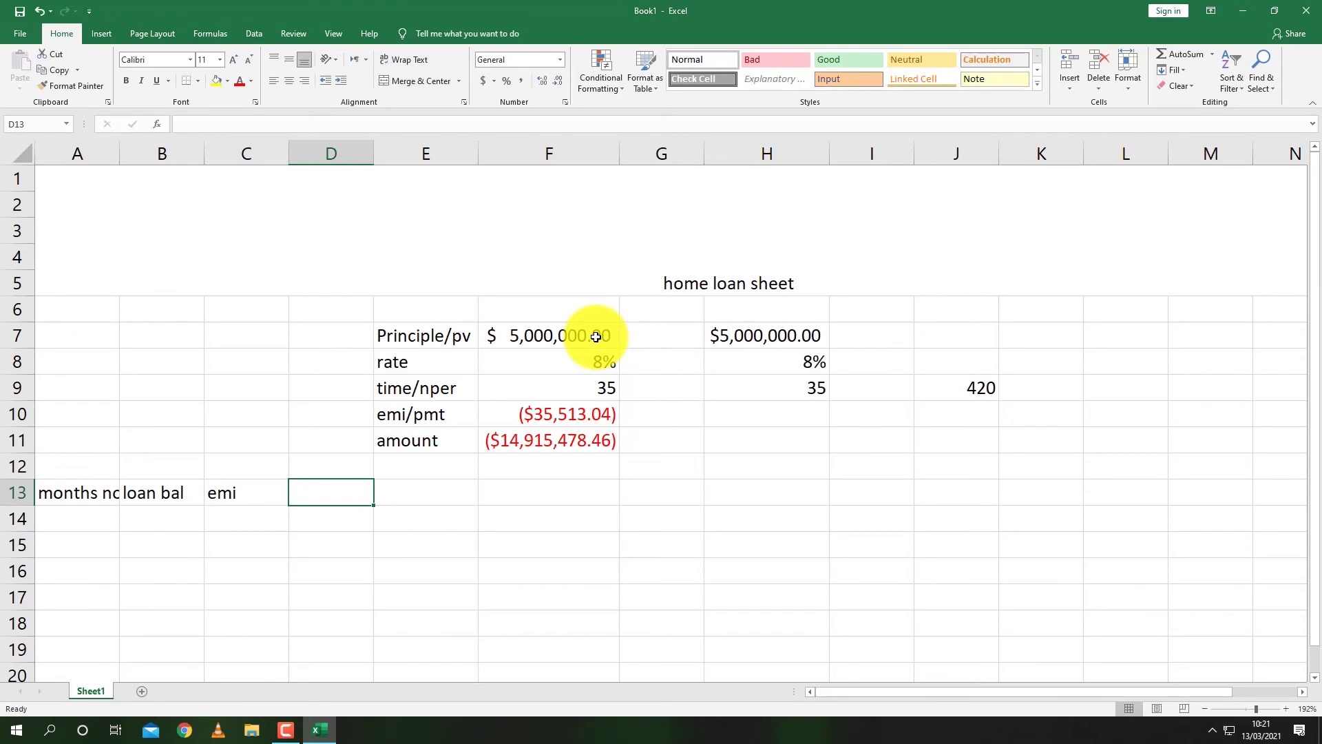
- Enter the column headers "interest" in cell D13 and "principle" in cell E13
text(pr)
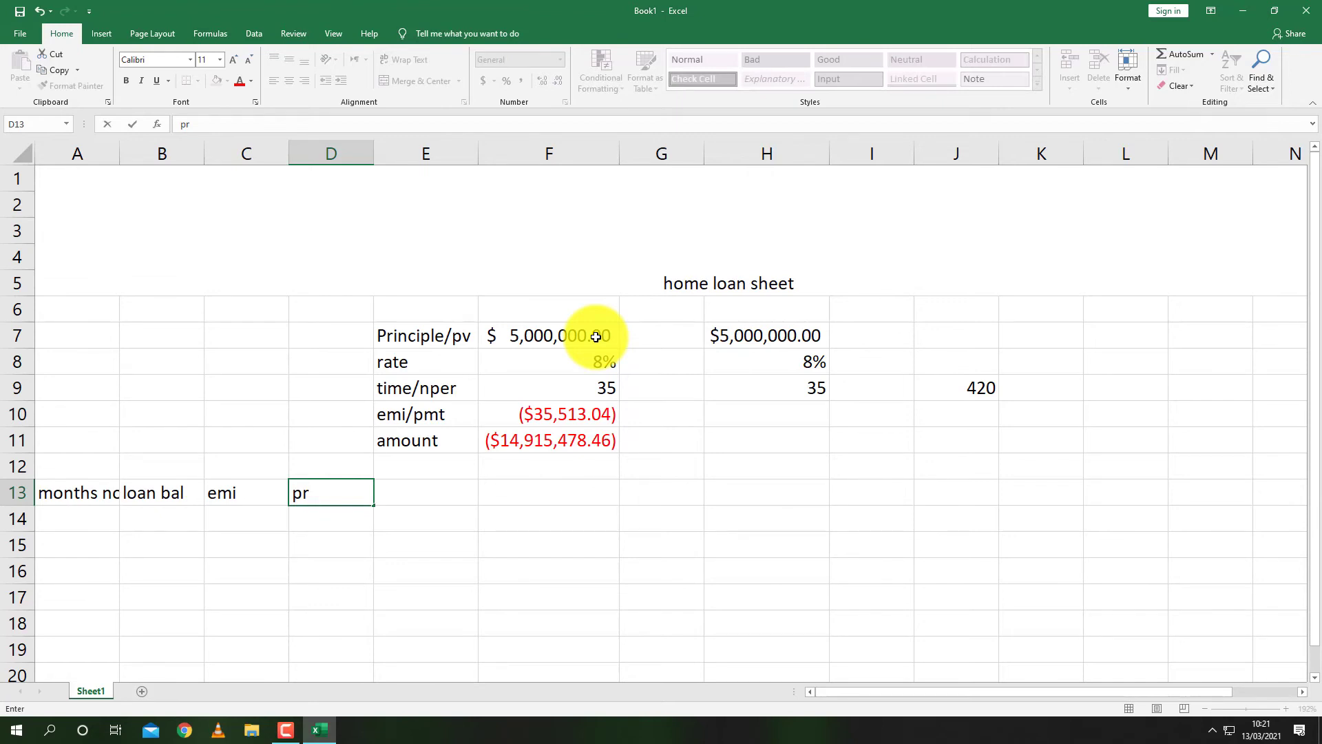
key(BackSpace)
key(BackSpace)
text(interest)
key(Tab)
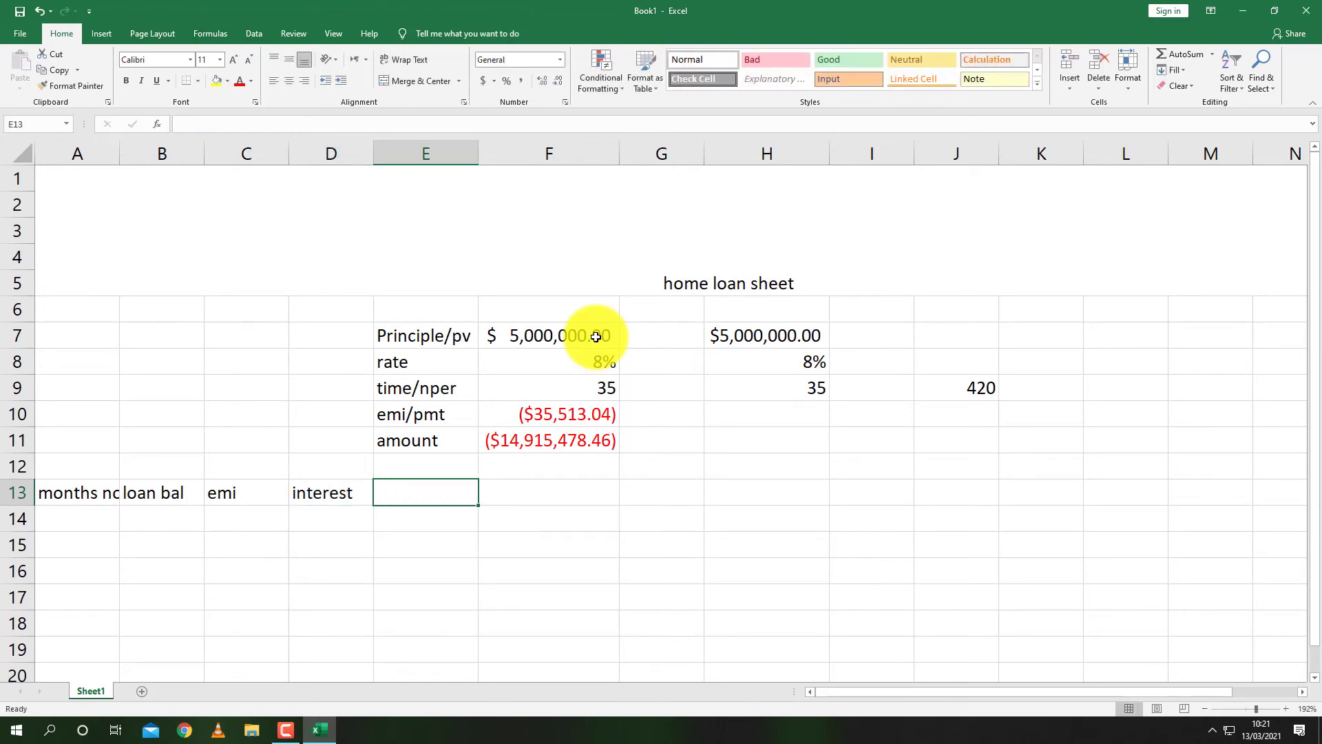
text(pr)
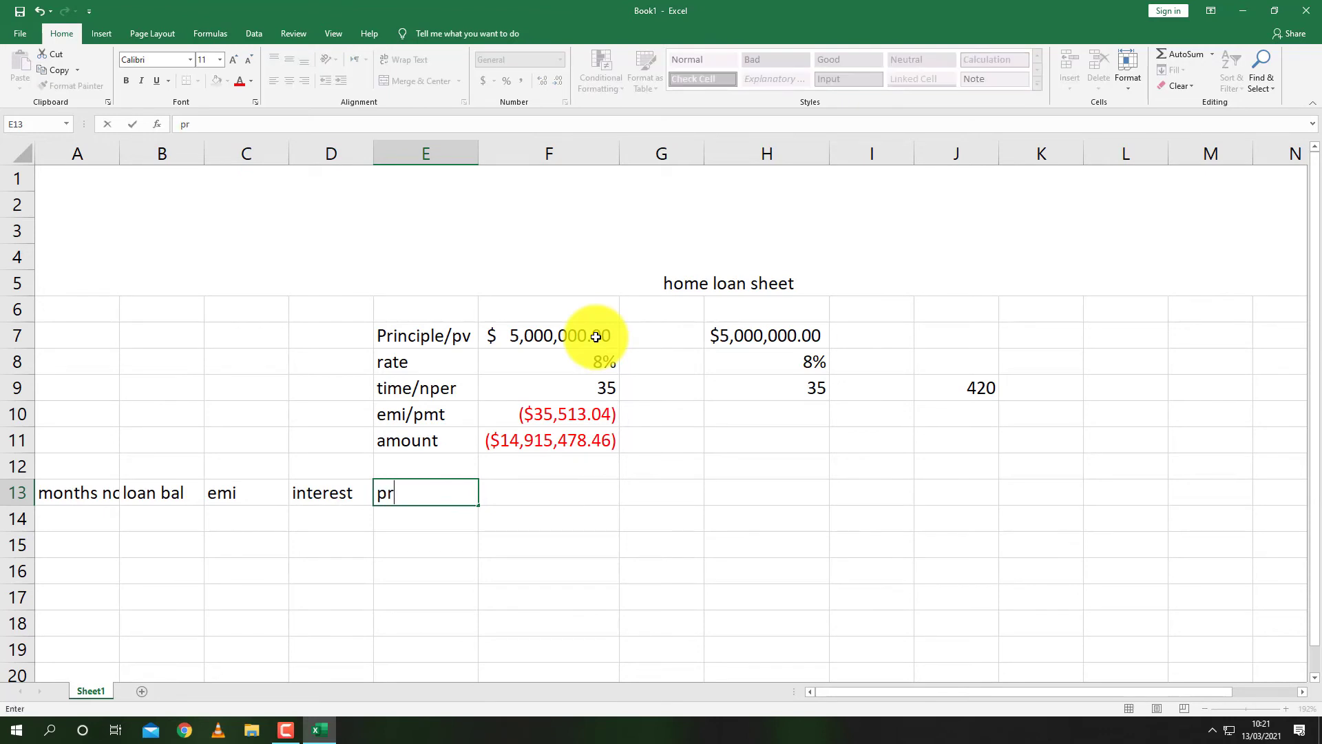
text(inciple)
key(Tab)
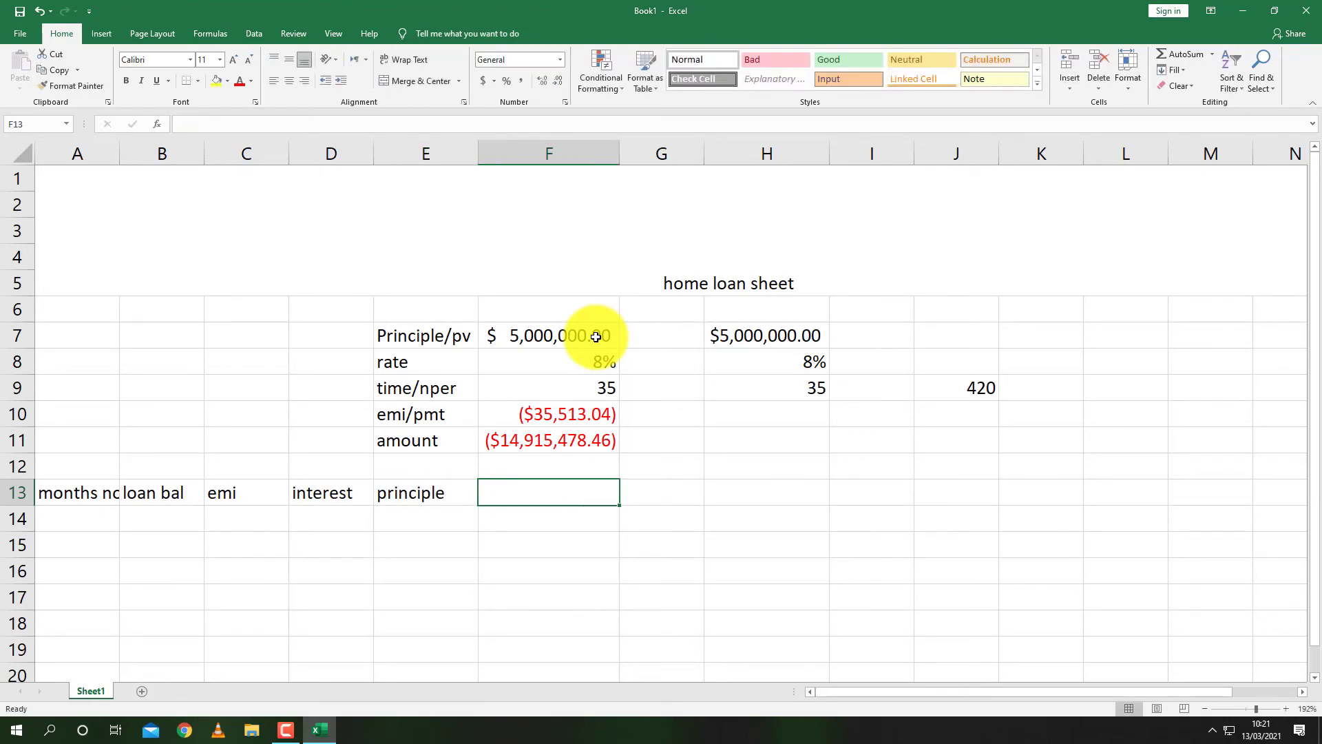
- Enter the column header "principle bal" in cell F13 and widen column A to fit its "months no" header
text(pri)
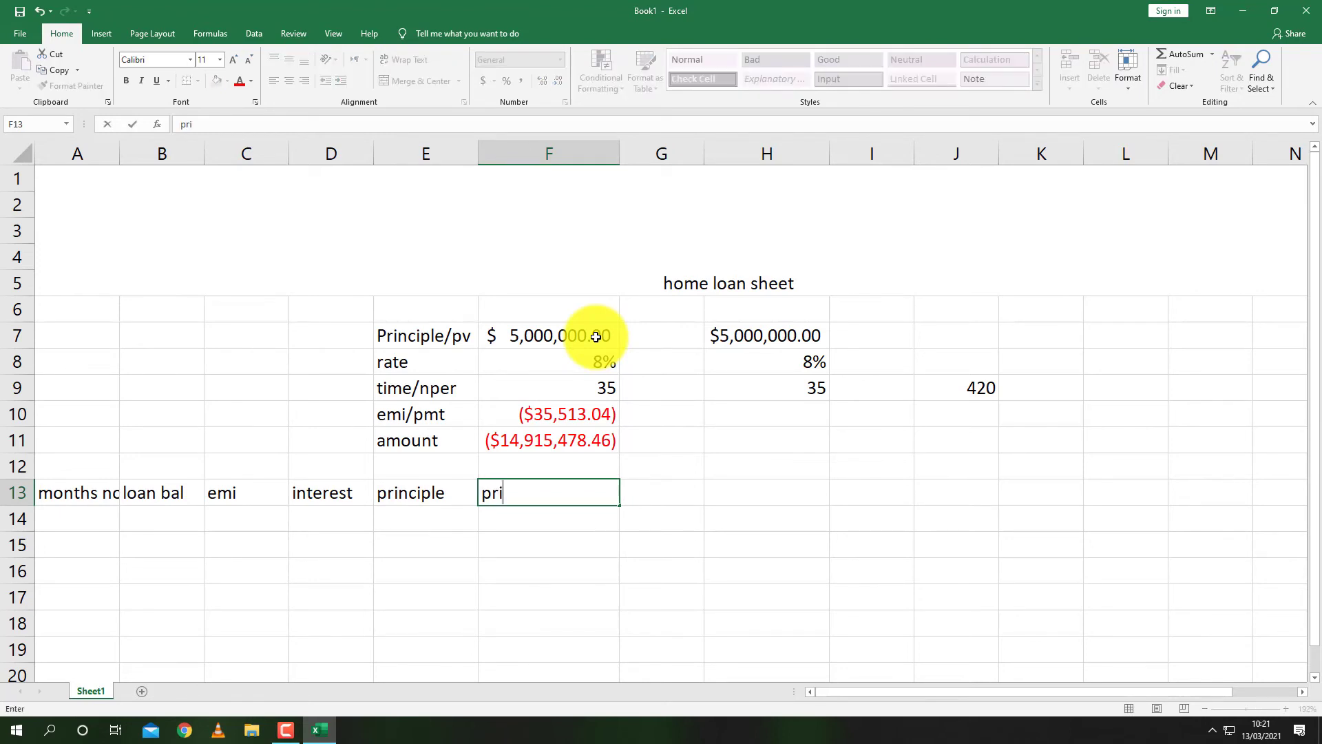
text(nciple bal)
key(Return)
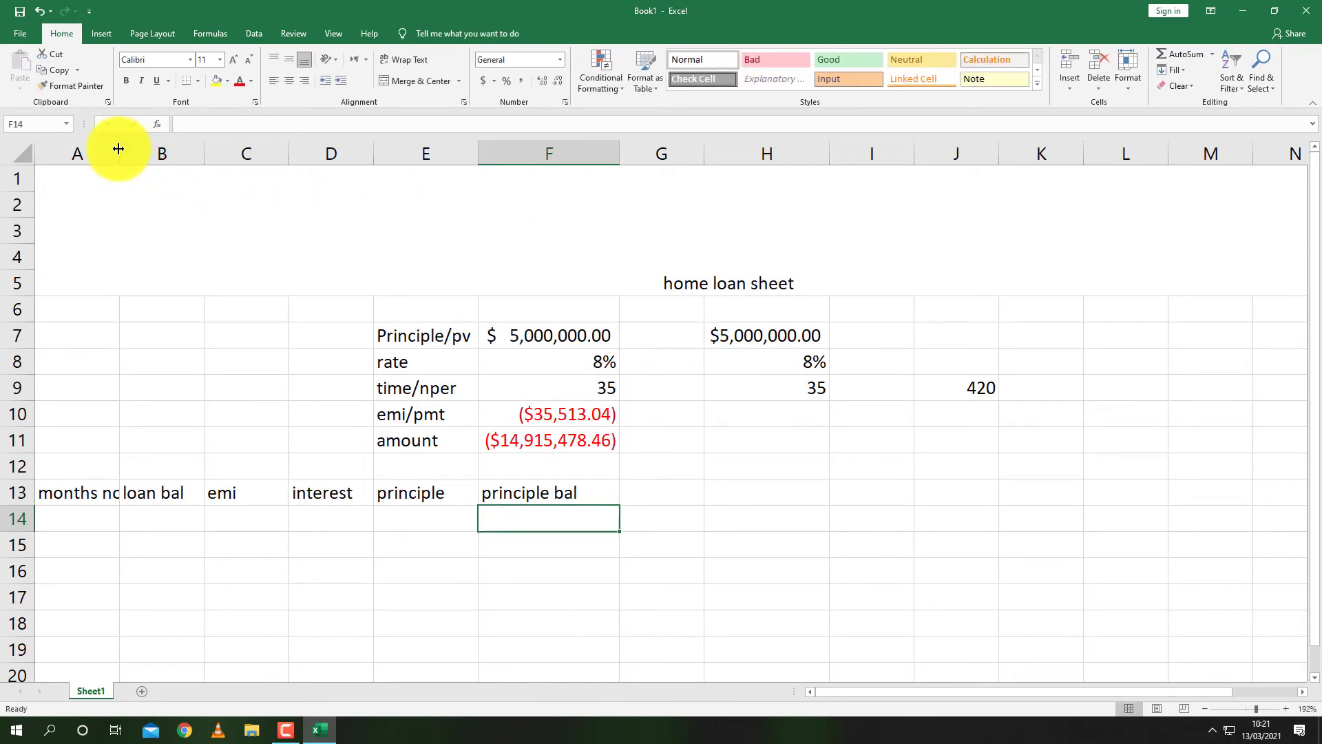
drag(119, 152, 131, 153)
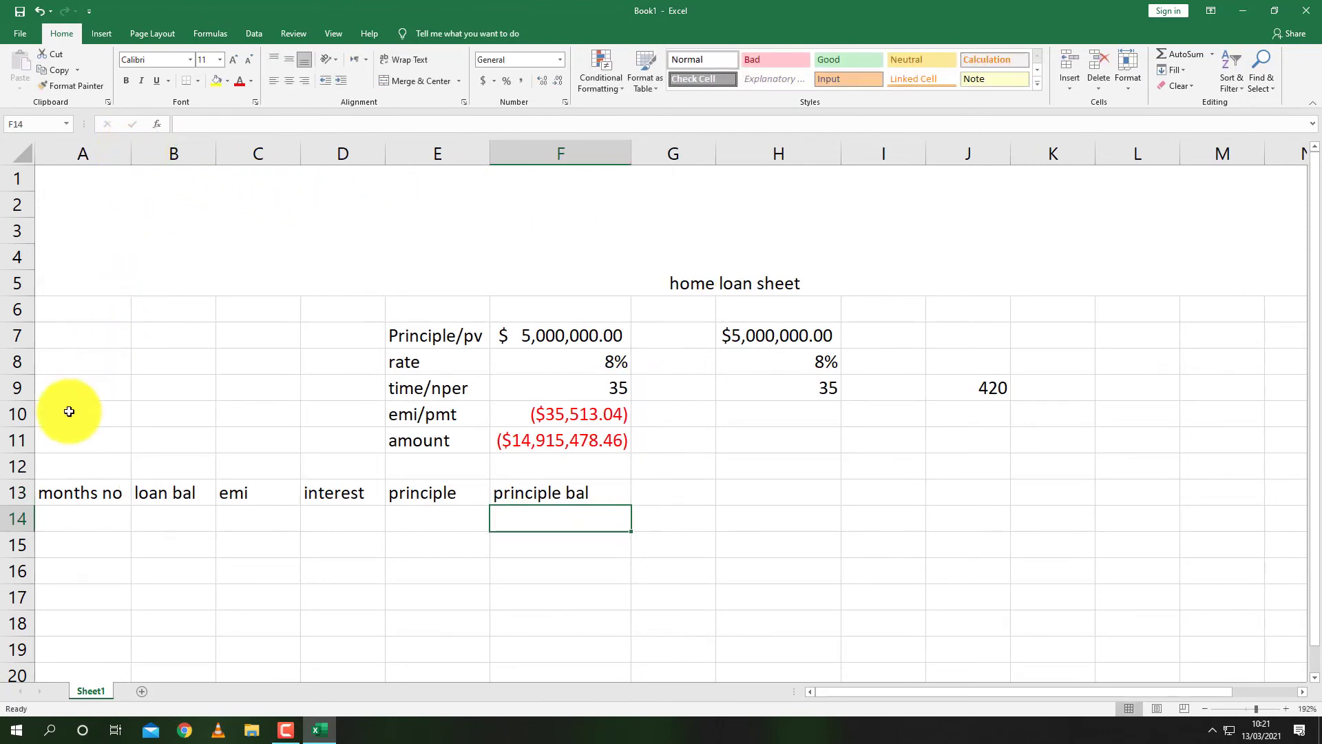
- Enter the month numbers 1, 2 and 3 in cells A14 to A16
click(92, 522)
text(1)
key(Return)
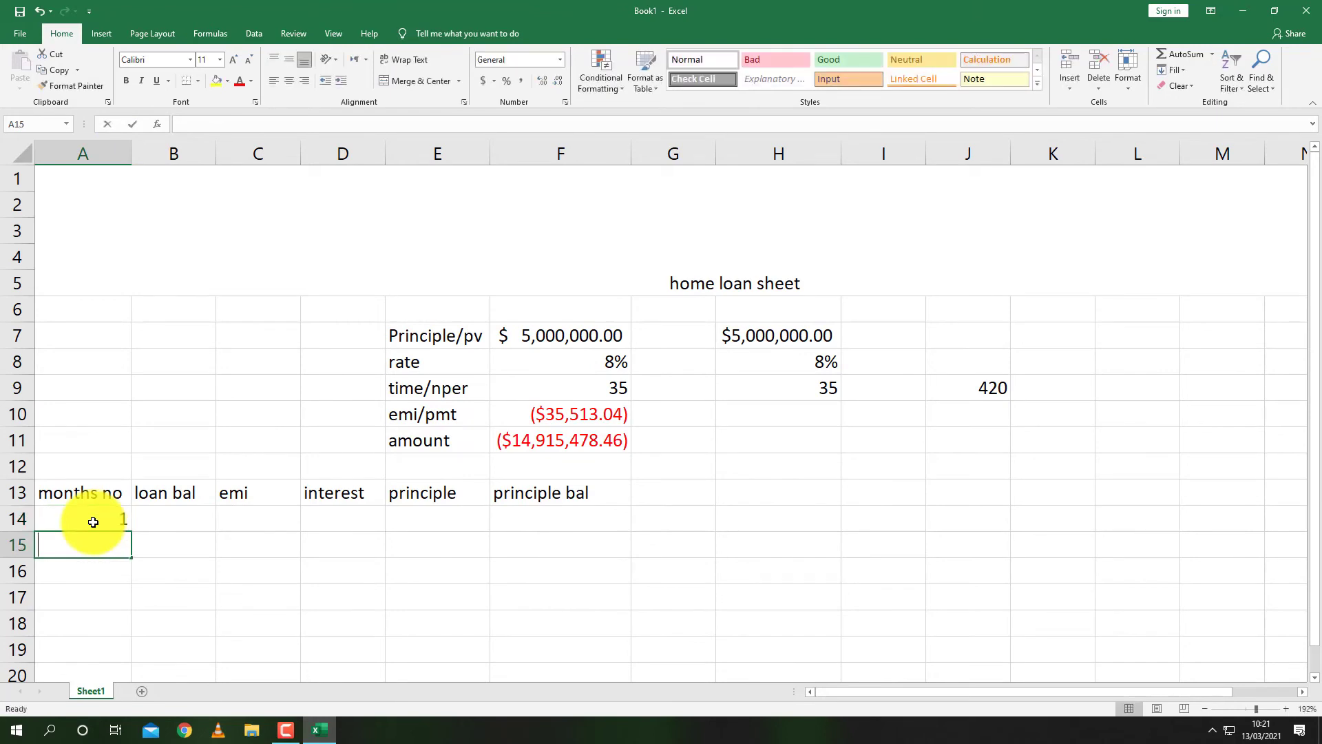
text(2)
key(Return)
text(3)
key(Return)
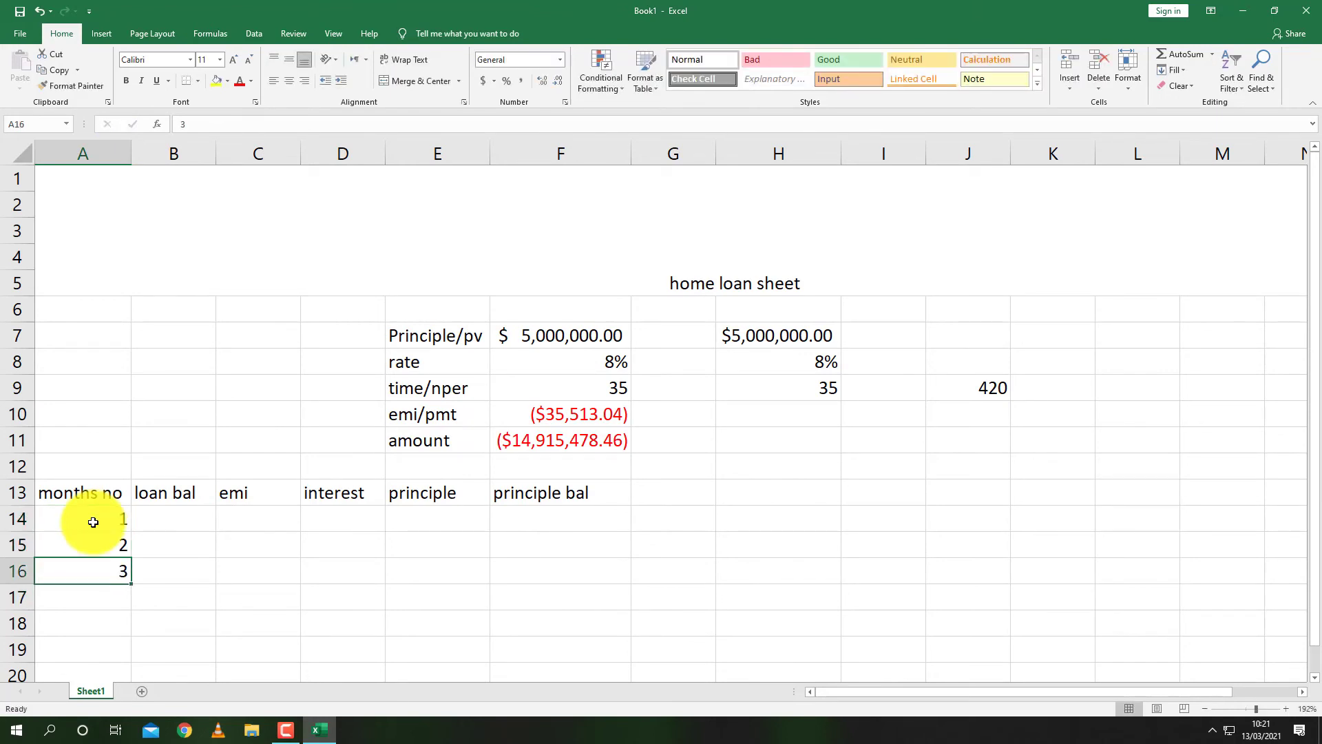
- Fill the month numbers down column A from A14 as a linear series in columns with step value 1 and a stop value
key(Up)
key(Up)
key(Up)
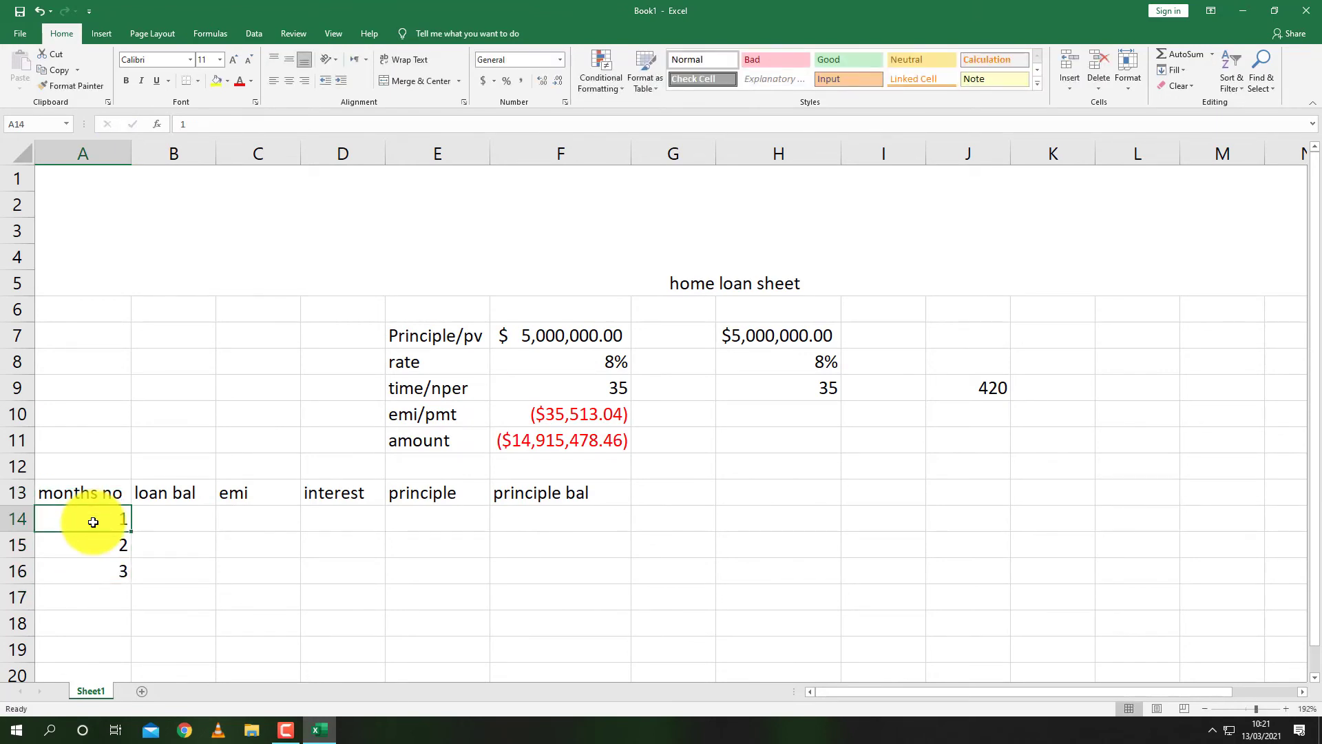
key(ctrl+shift+Down)
key(ctrl+shift+Down)
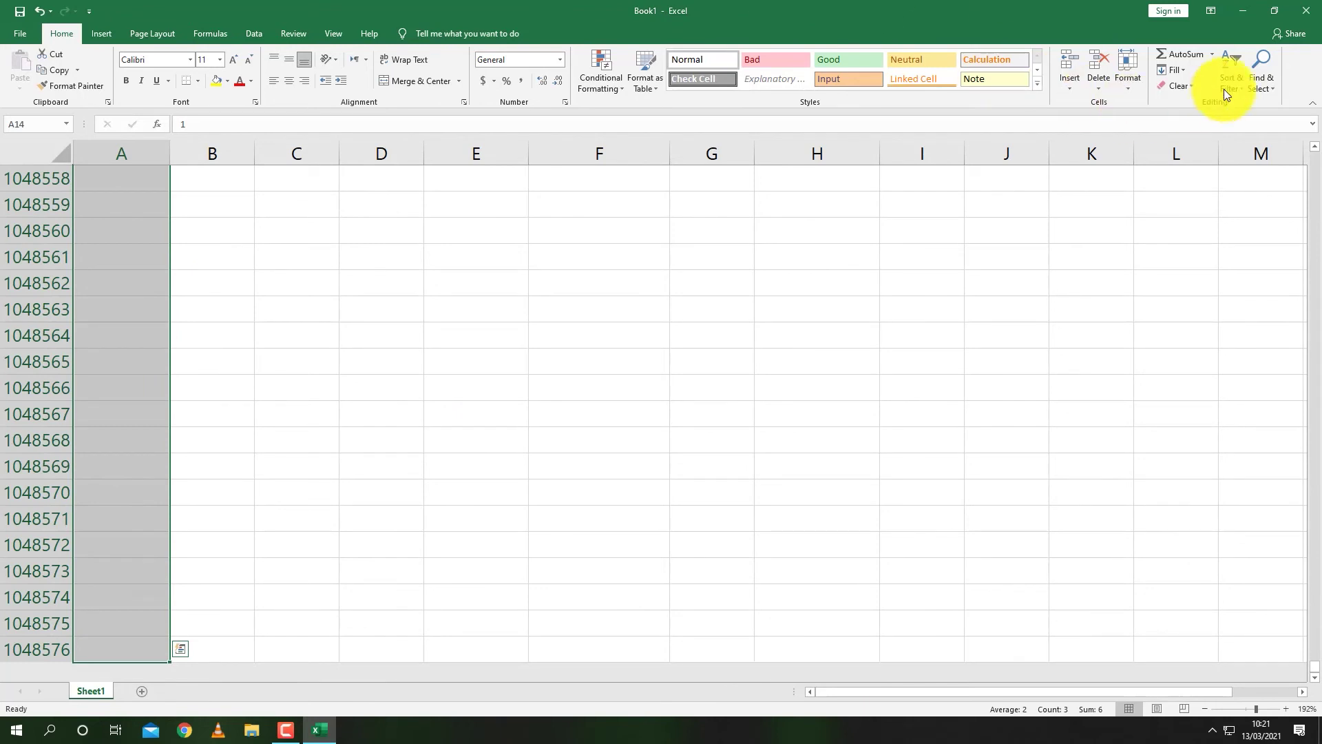
click(1179, 68)
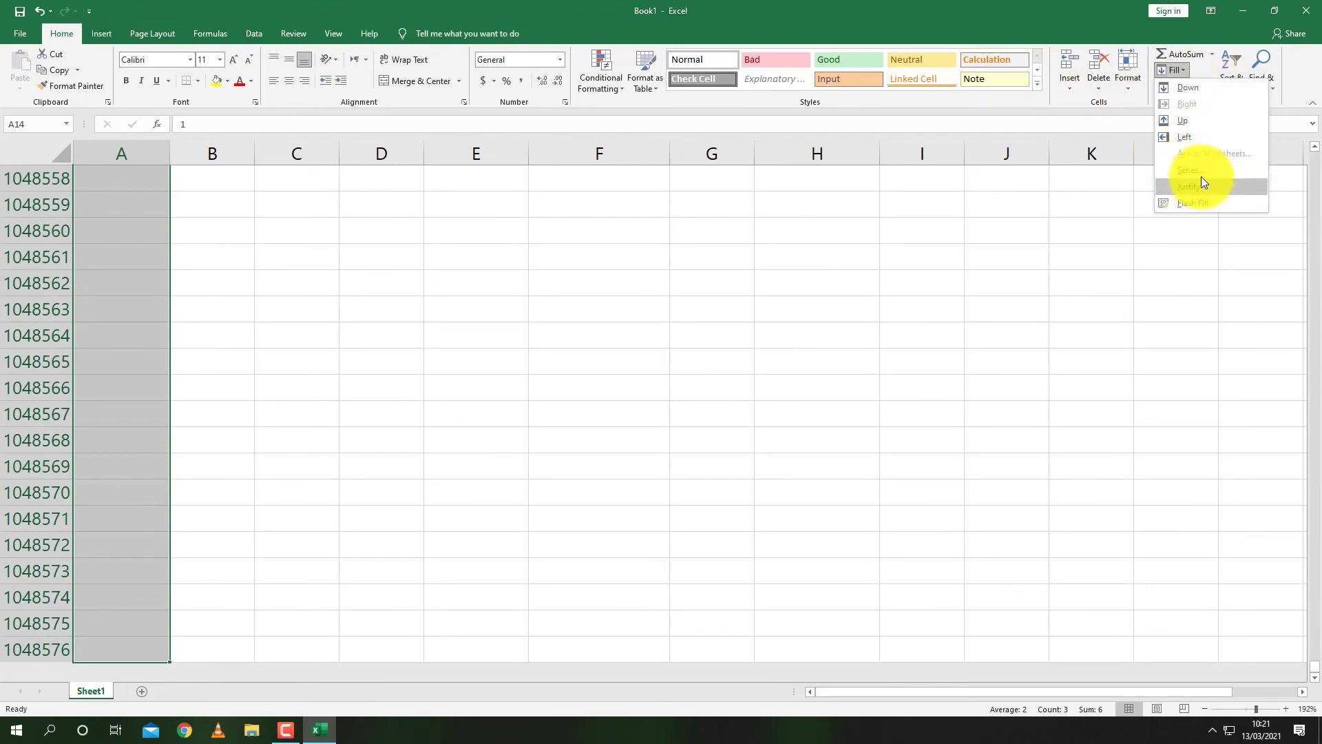
click(1200, 175)
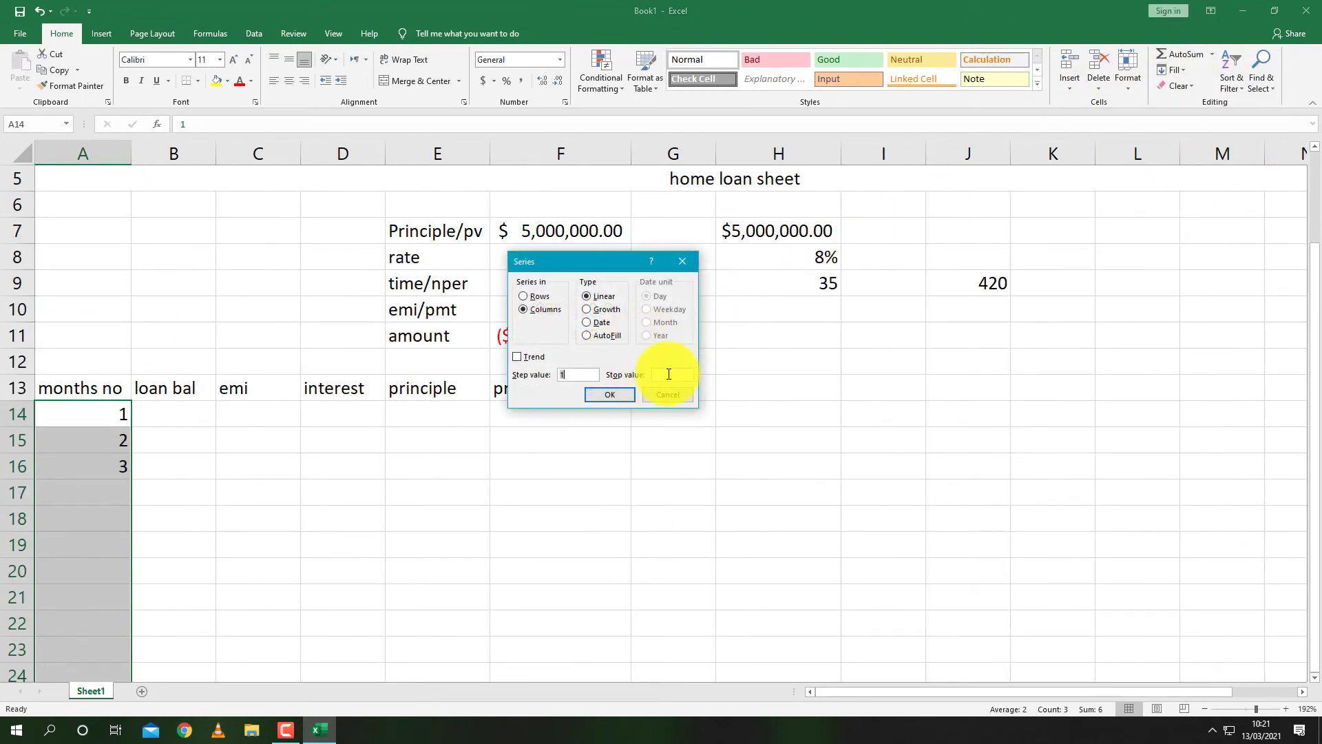
click(668, 374)
click(627, 400)
- Set the first month's loan balance in cell B14 to the principal with the formula =F7
click(172, 438)
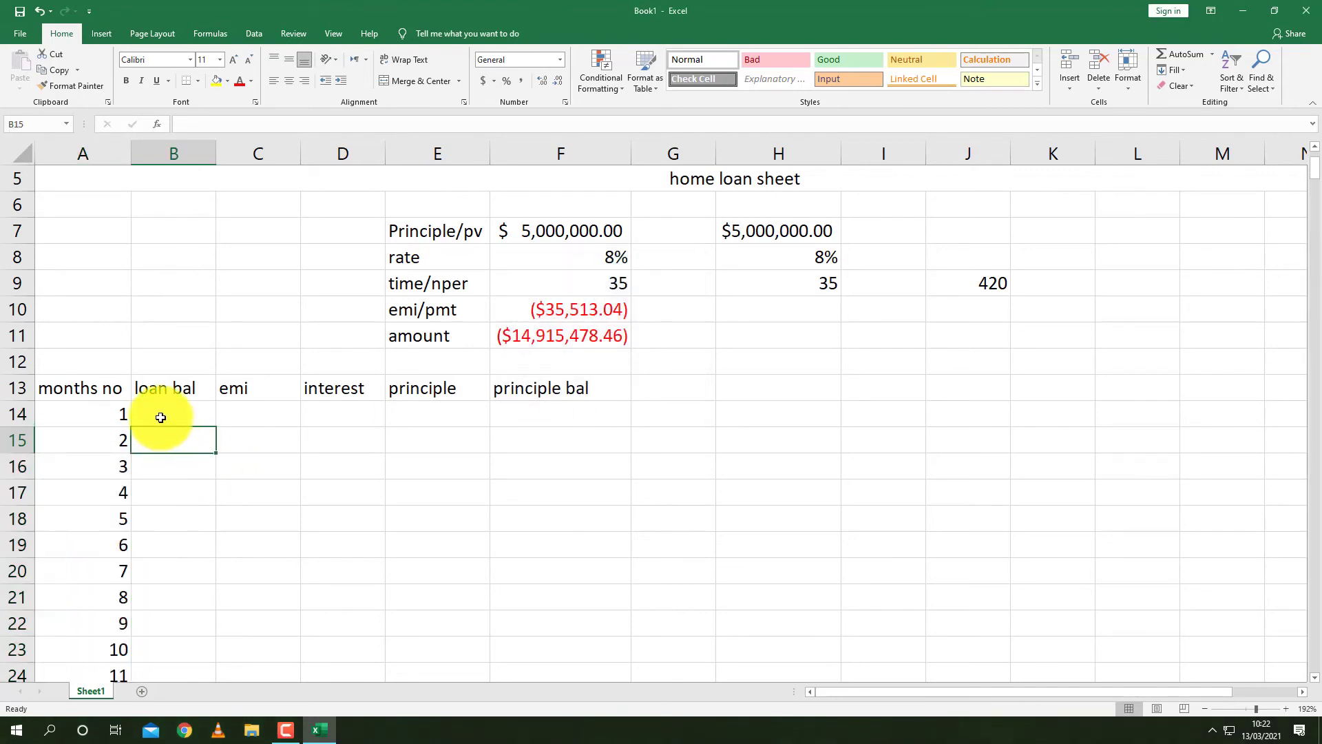
click(160, 418)
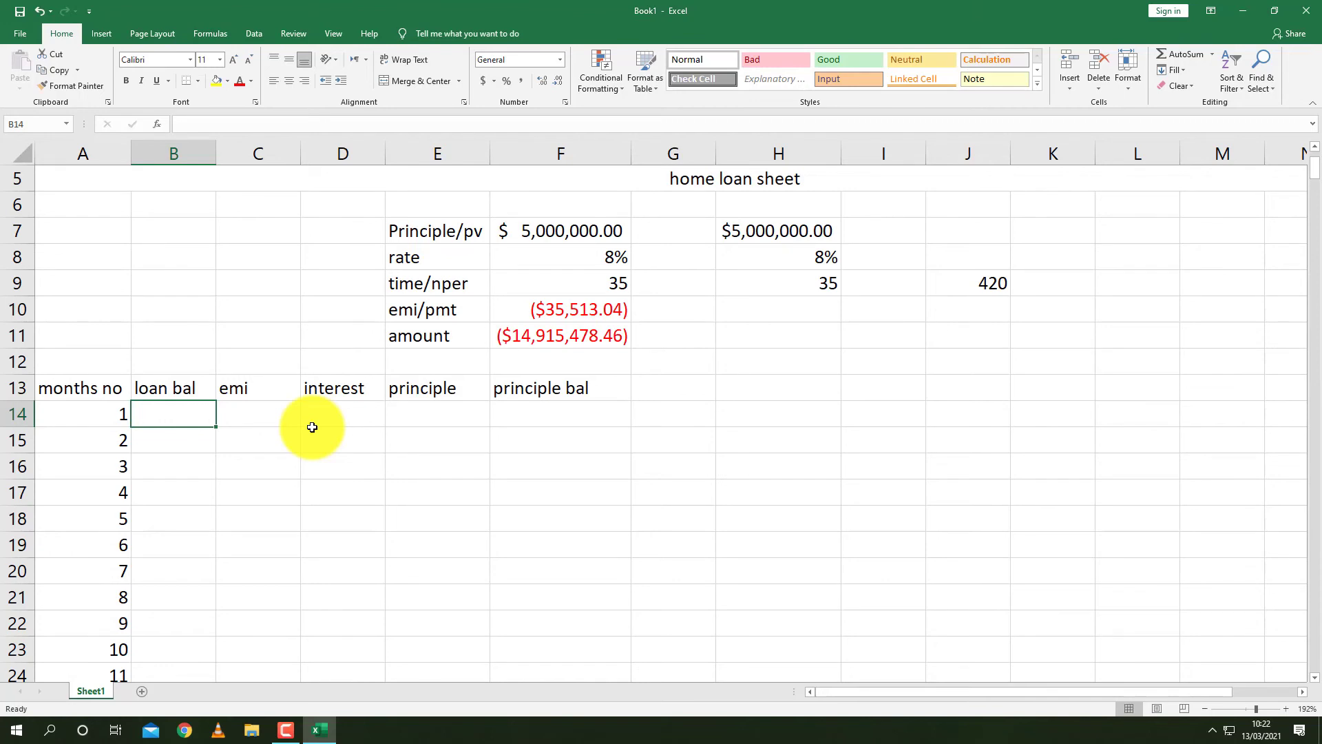
text(=)
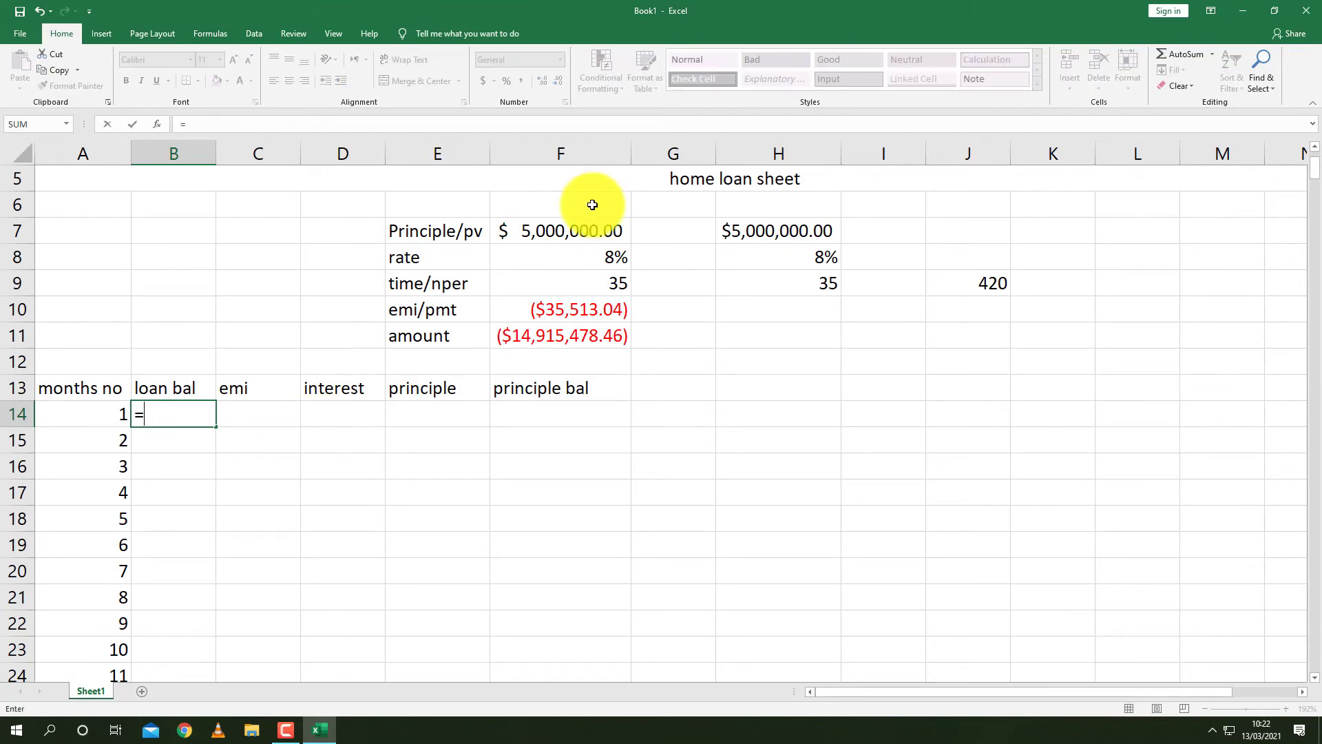
click(545, 233)
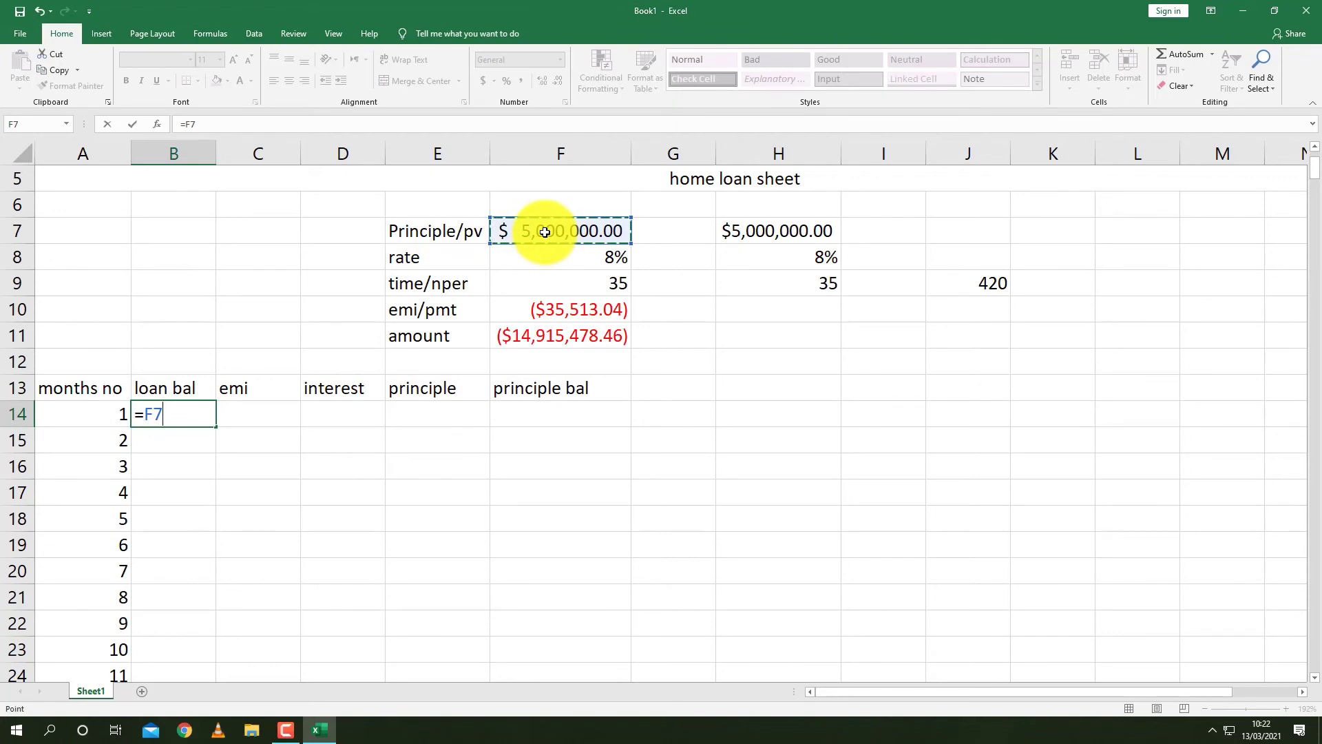
key(Return)
- Set the first month's emi in cell C14 with the absolute reference =$F$10
key(Up)
key(Right)
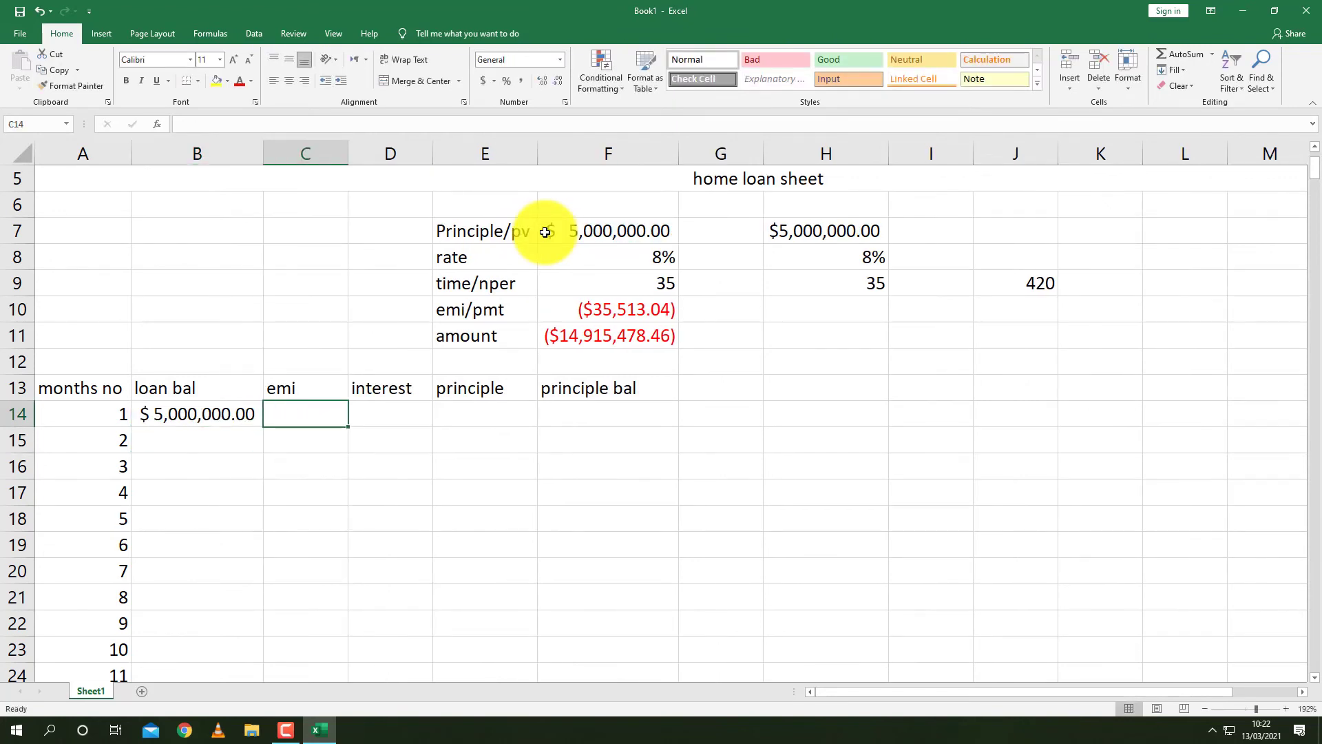
text(=)
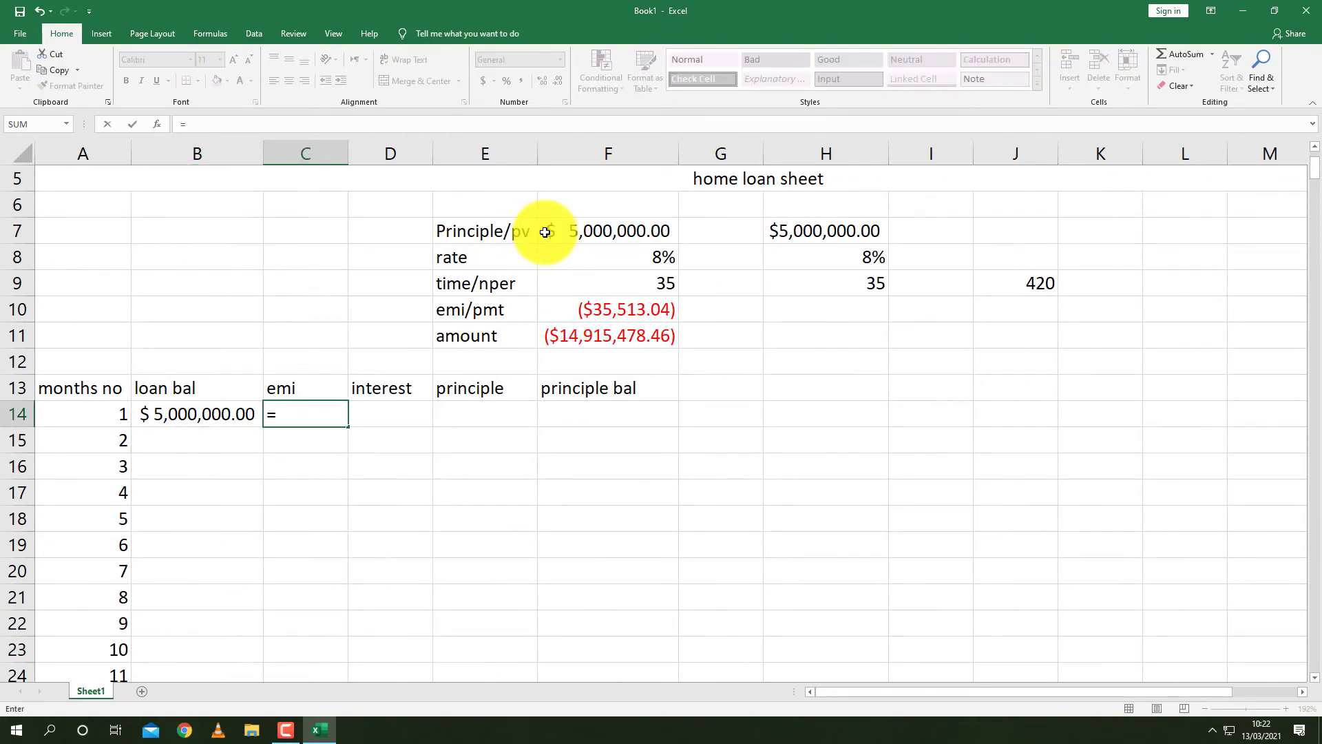
click(603, 317)
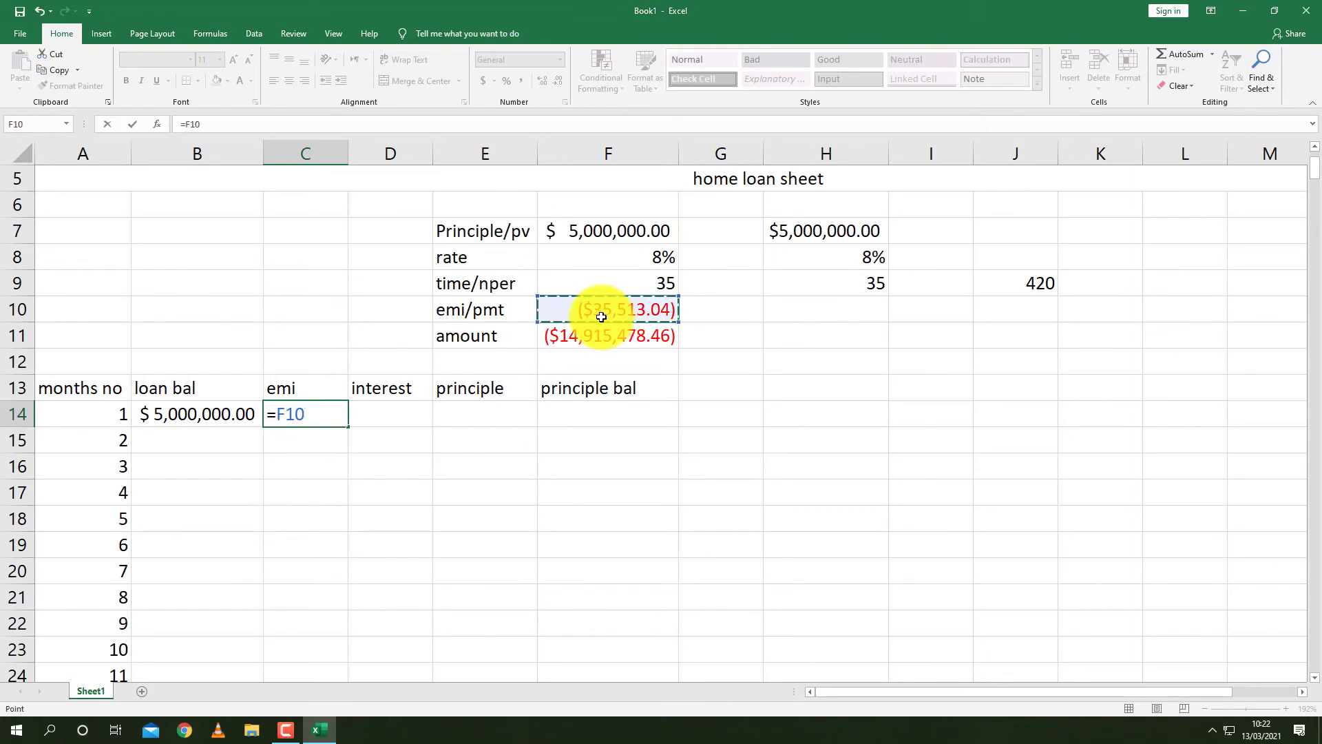
key(F4)
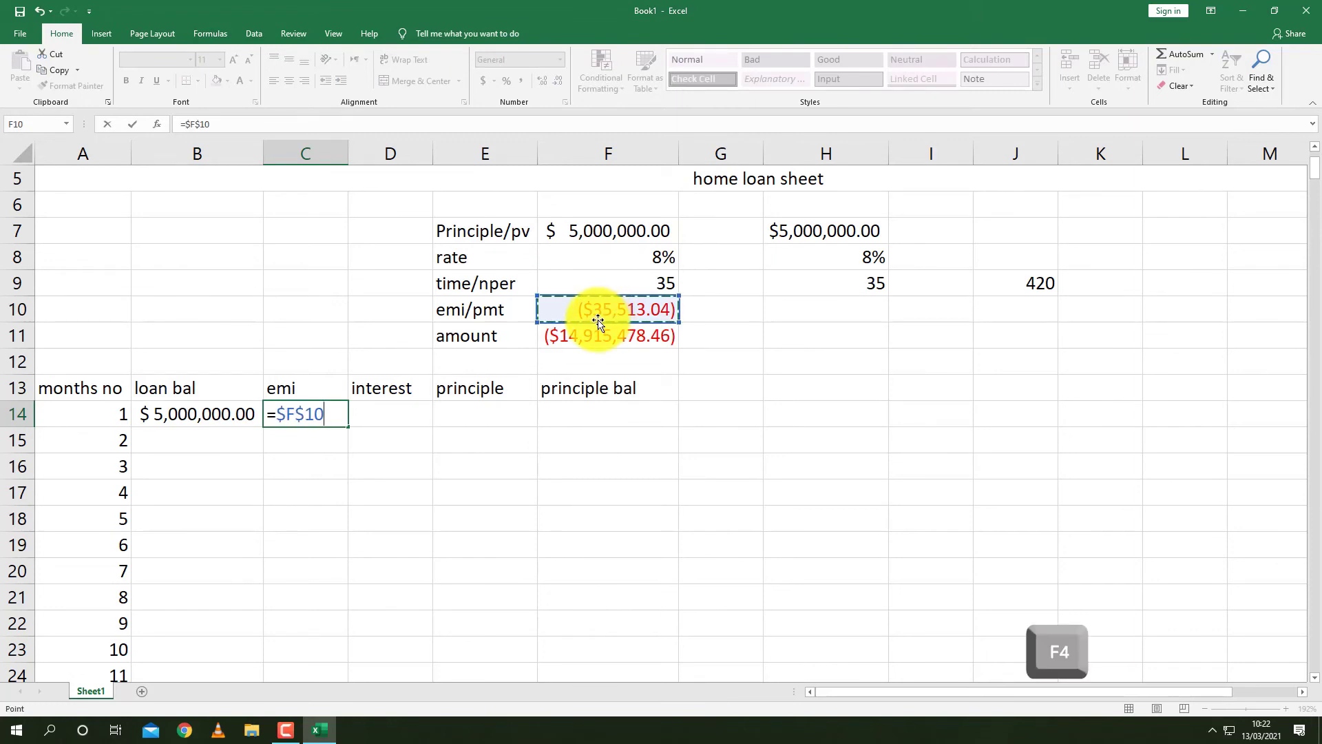
key(Return)
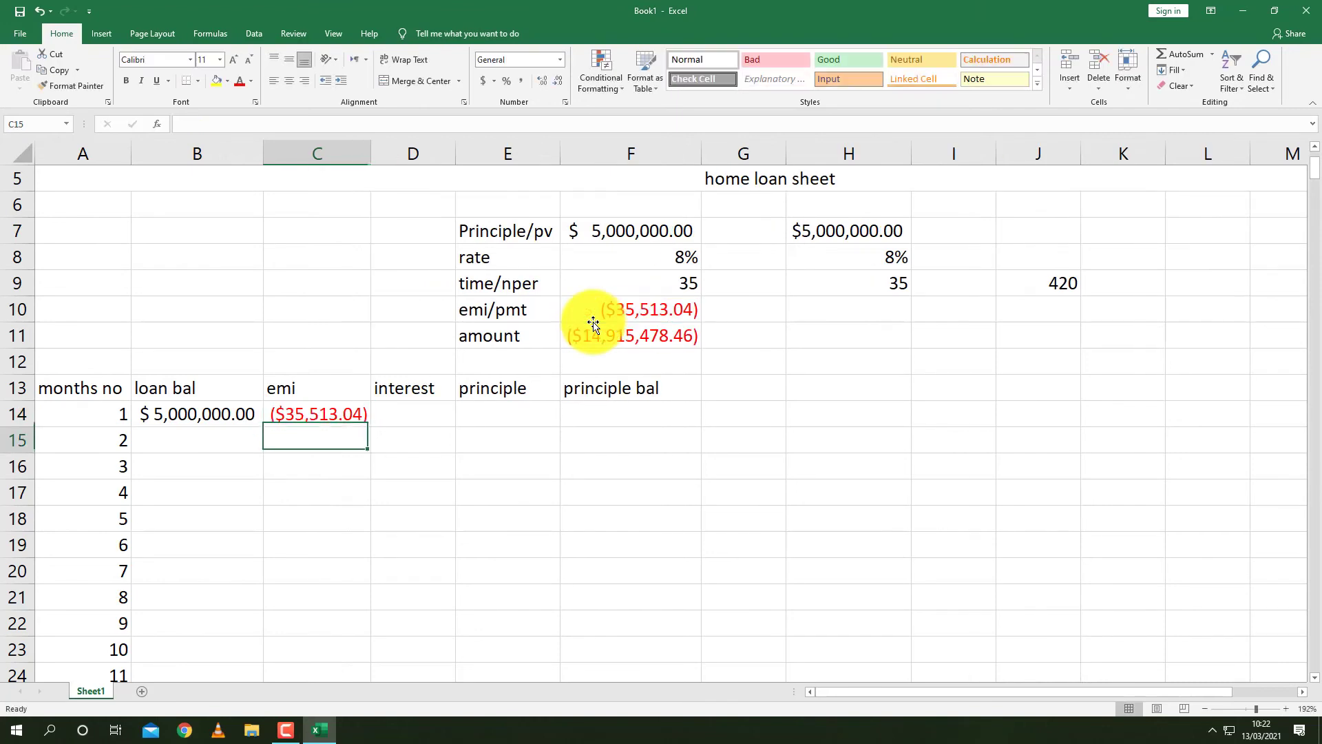
- Calculate the first month's interest in cell D14 with the formula =B14*(F8/12)
click(416, 407)
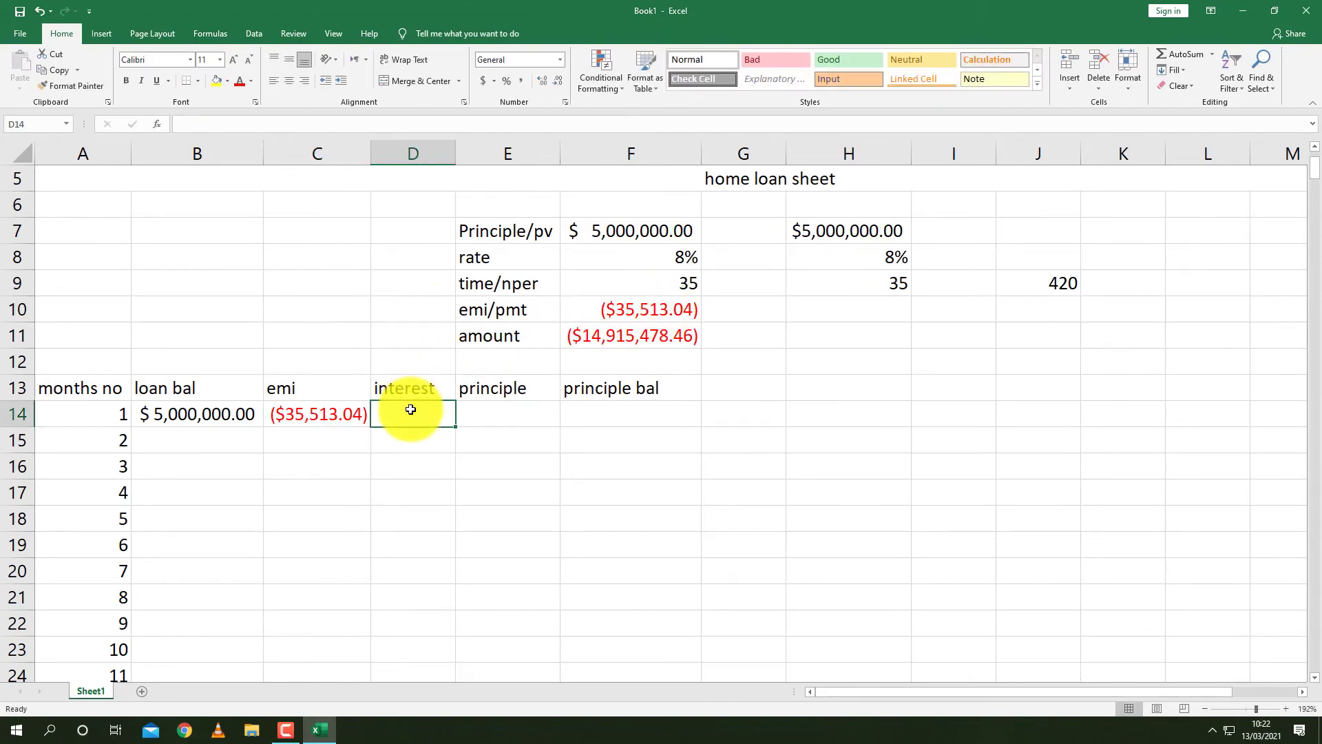
text(=)
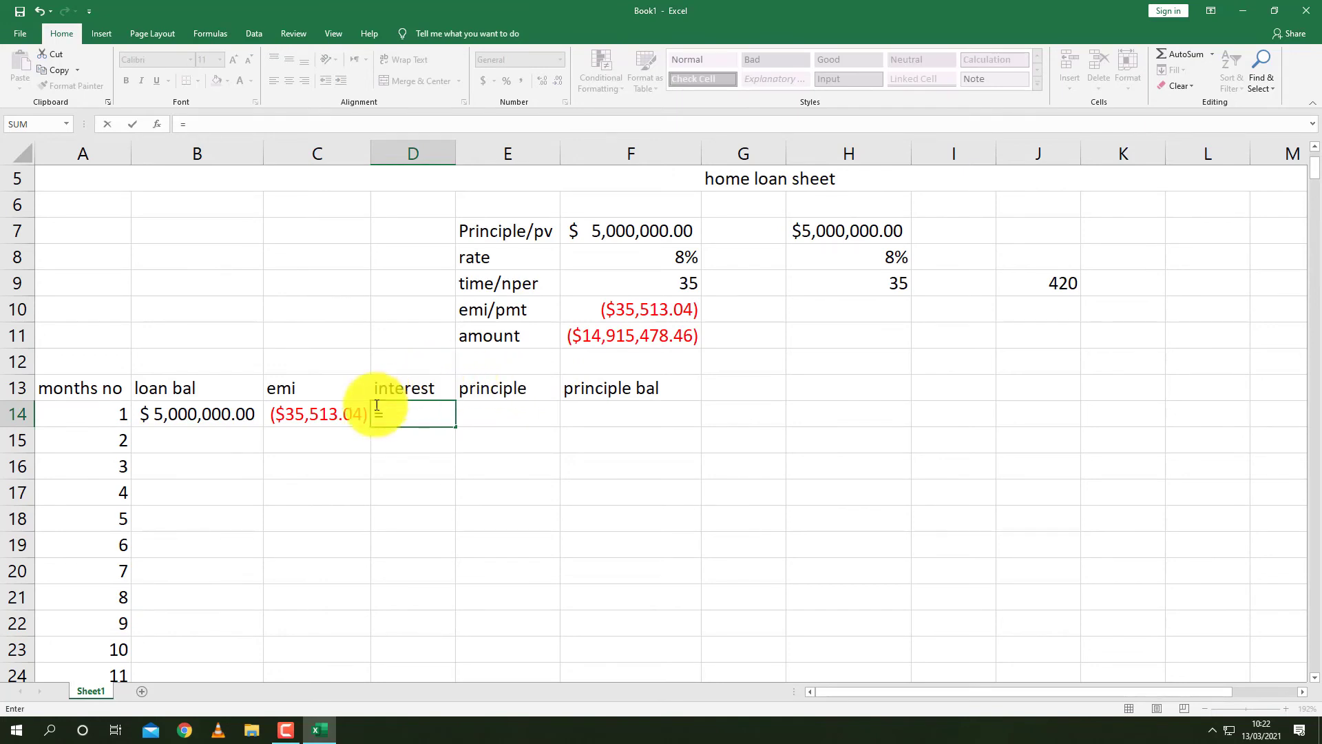
click(228, 414)
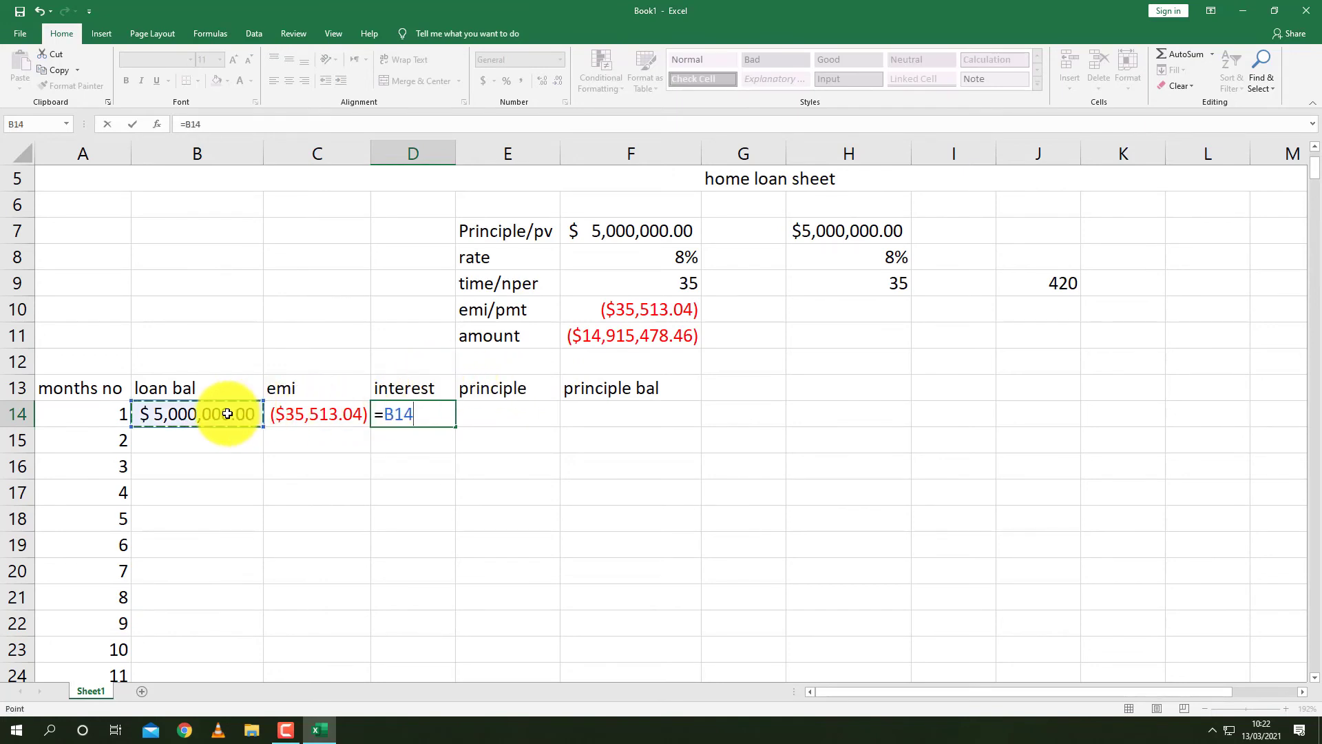
text(*()
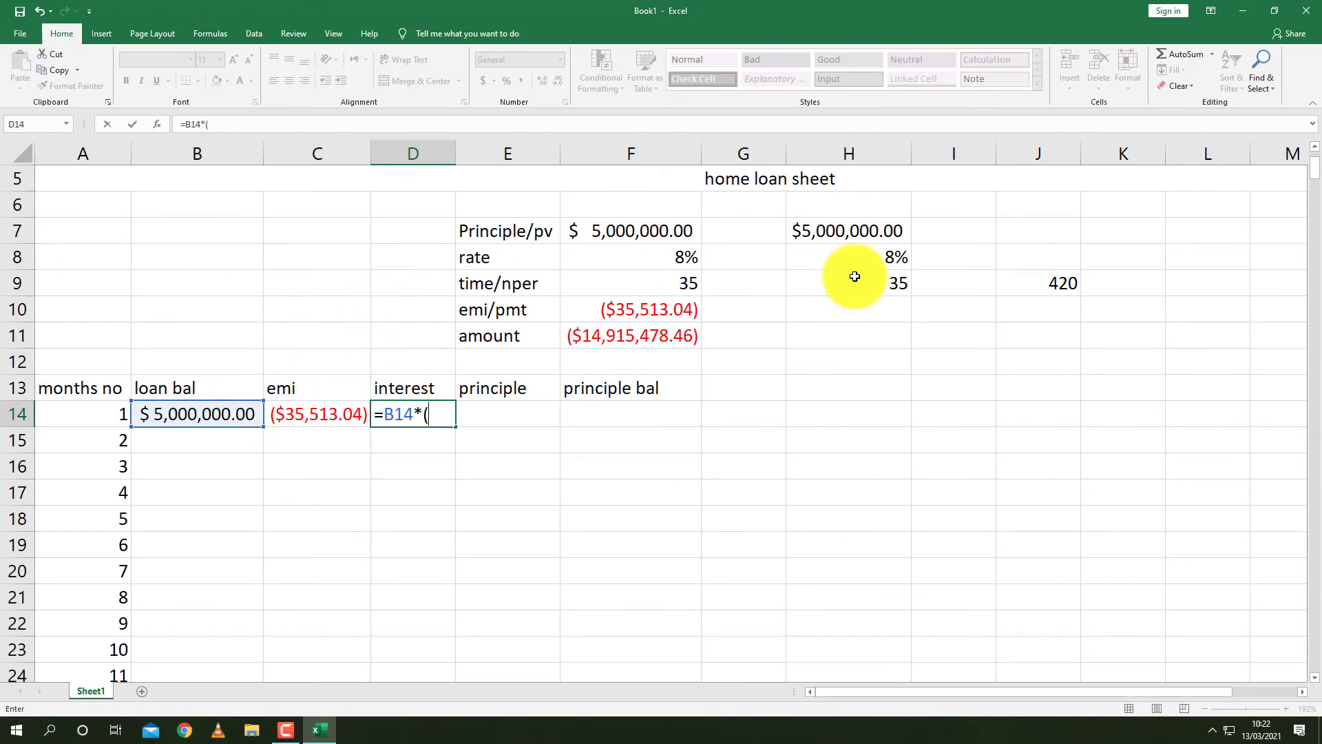
click(673, 254)
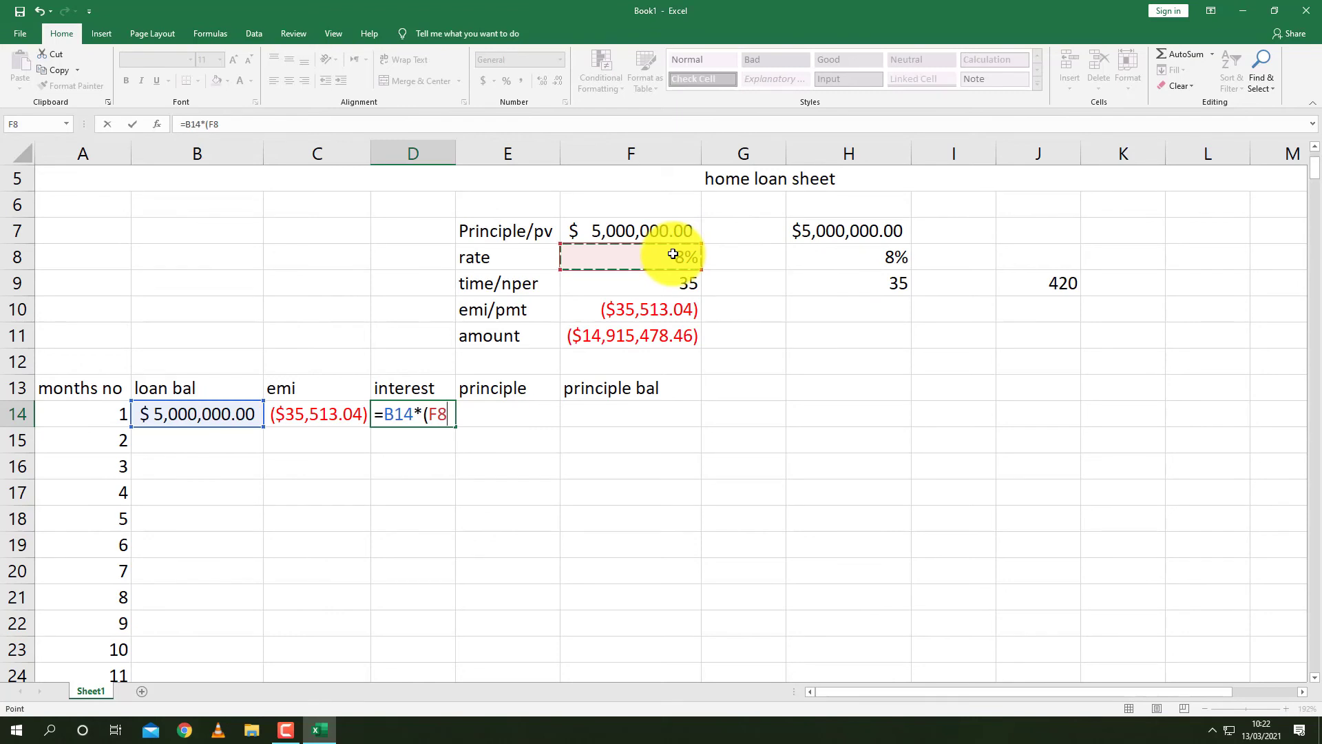
text(*)
key(BackSpace)
text(/12))
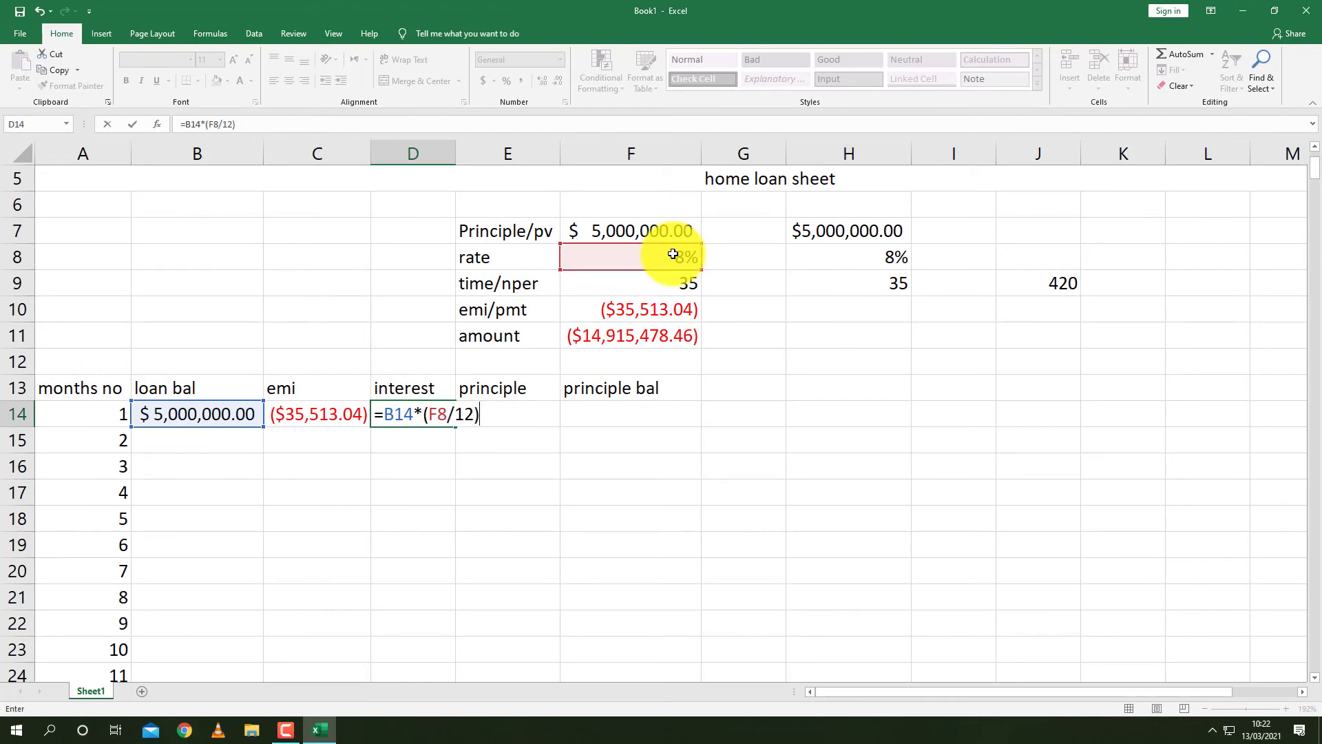
key(Return)
- Calculate the first month's principal portion in cell E14 with the formula =C14+D14
key(Up)
key(Right)
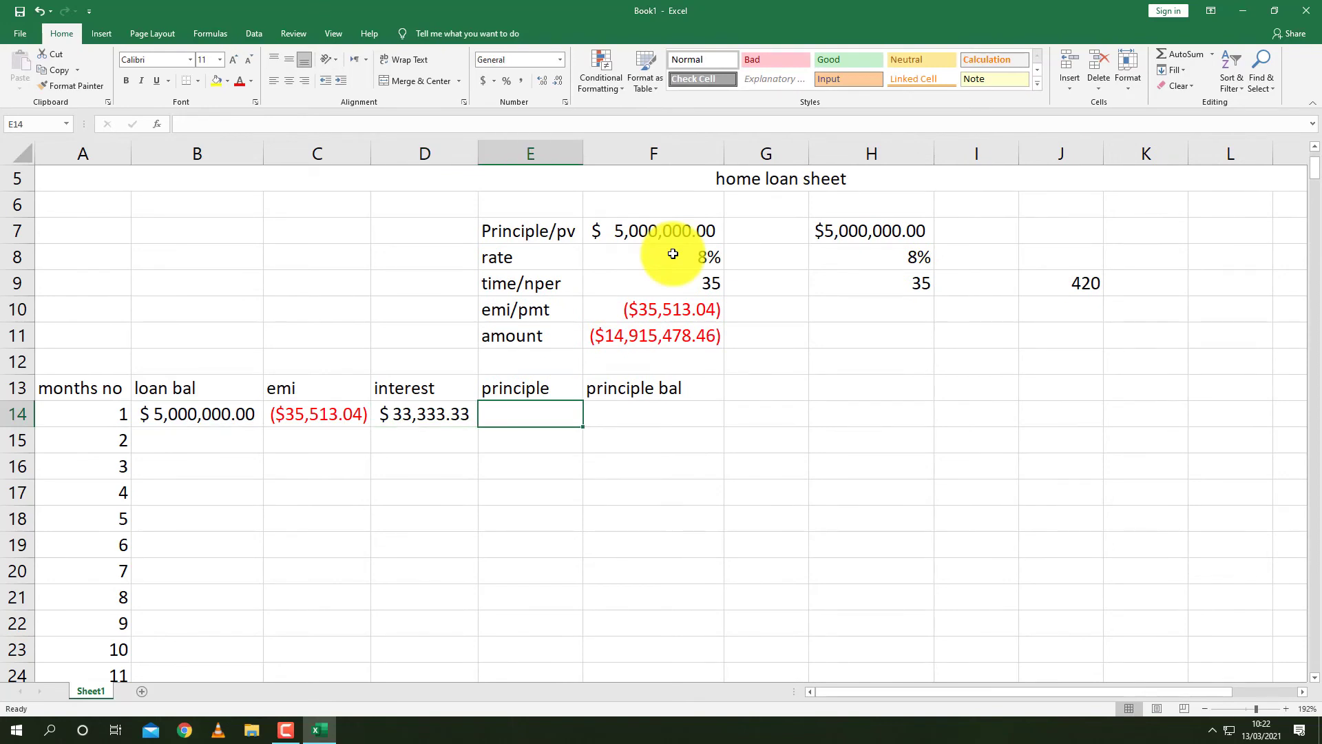
text(=)
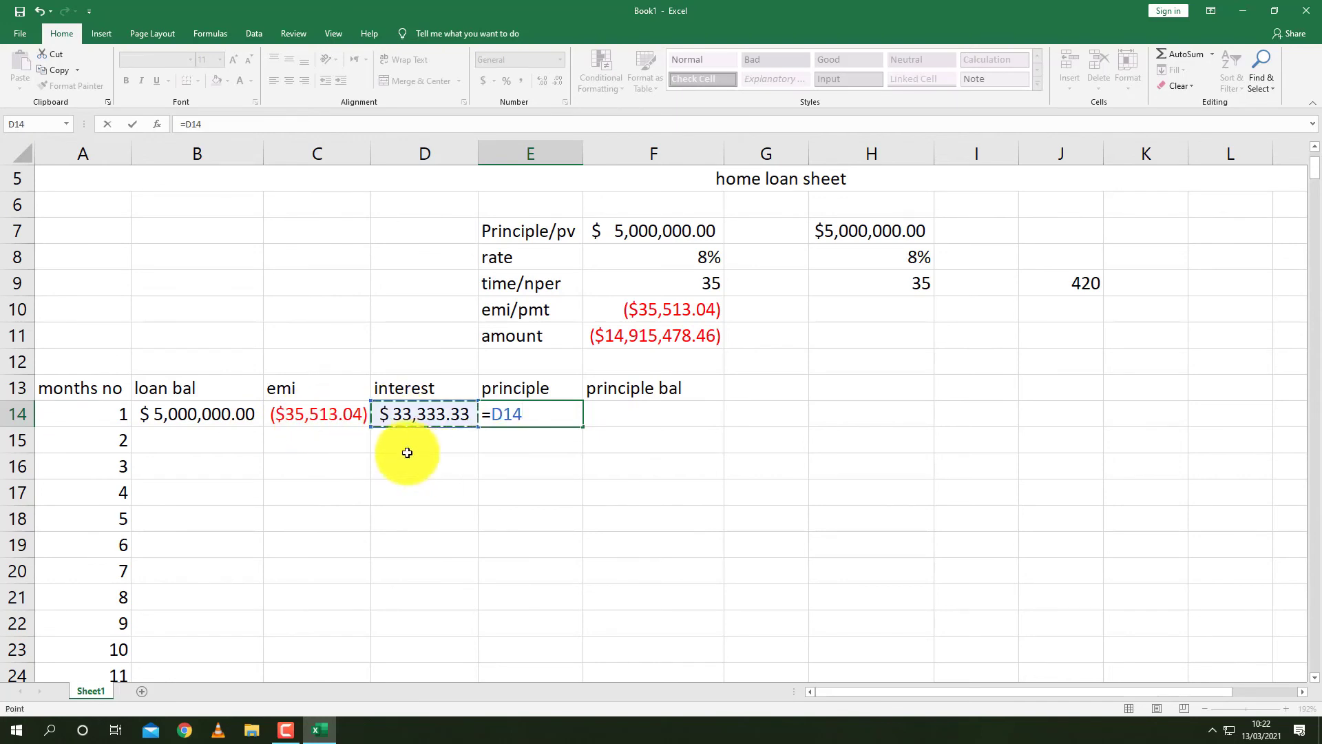
click(318, 416)
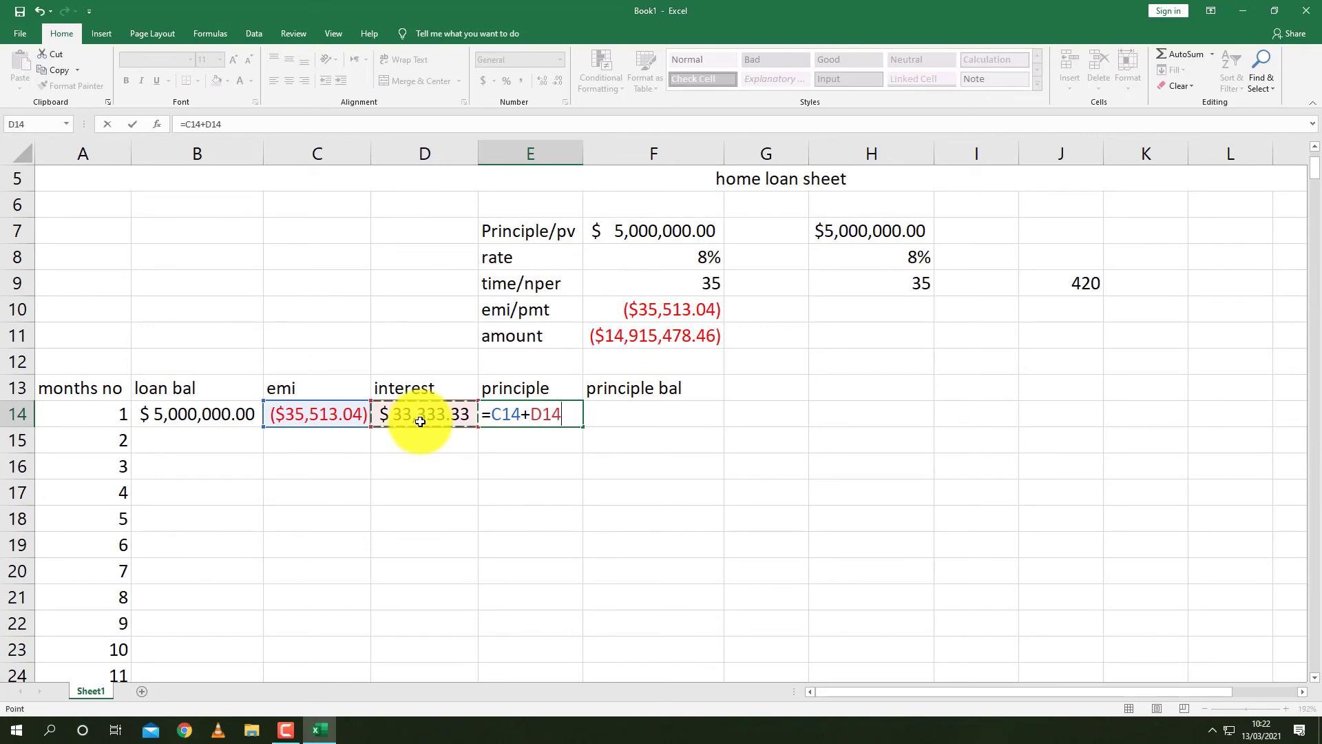
key(Return)
- Calculate the first month's remaining principal balance in cell F14 with the formula =B14+E14
key(Right)
key(Up)
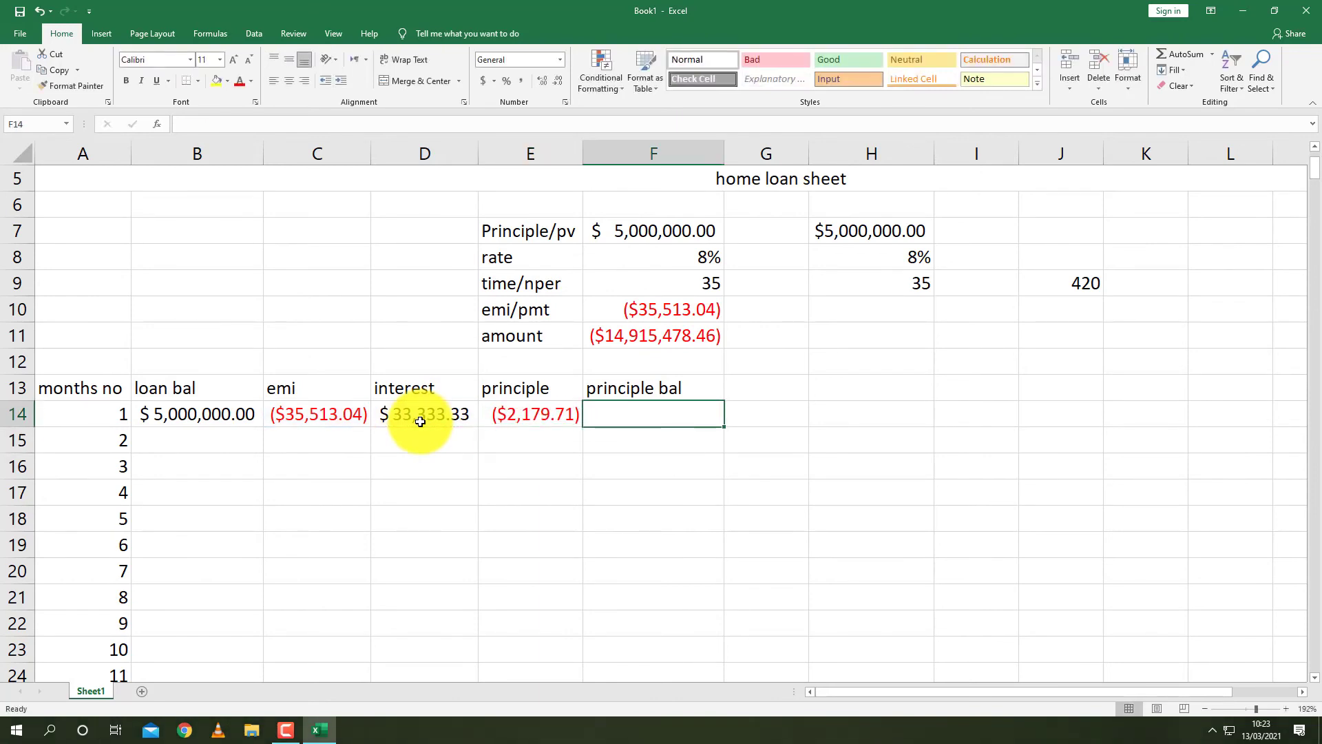
text(=)
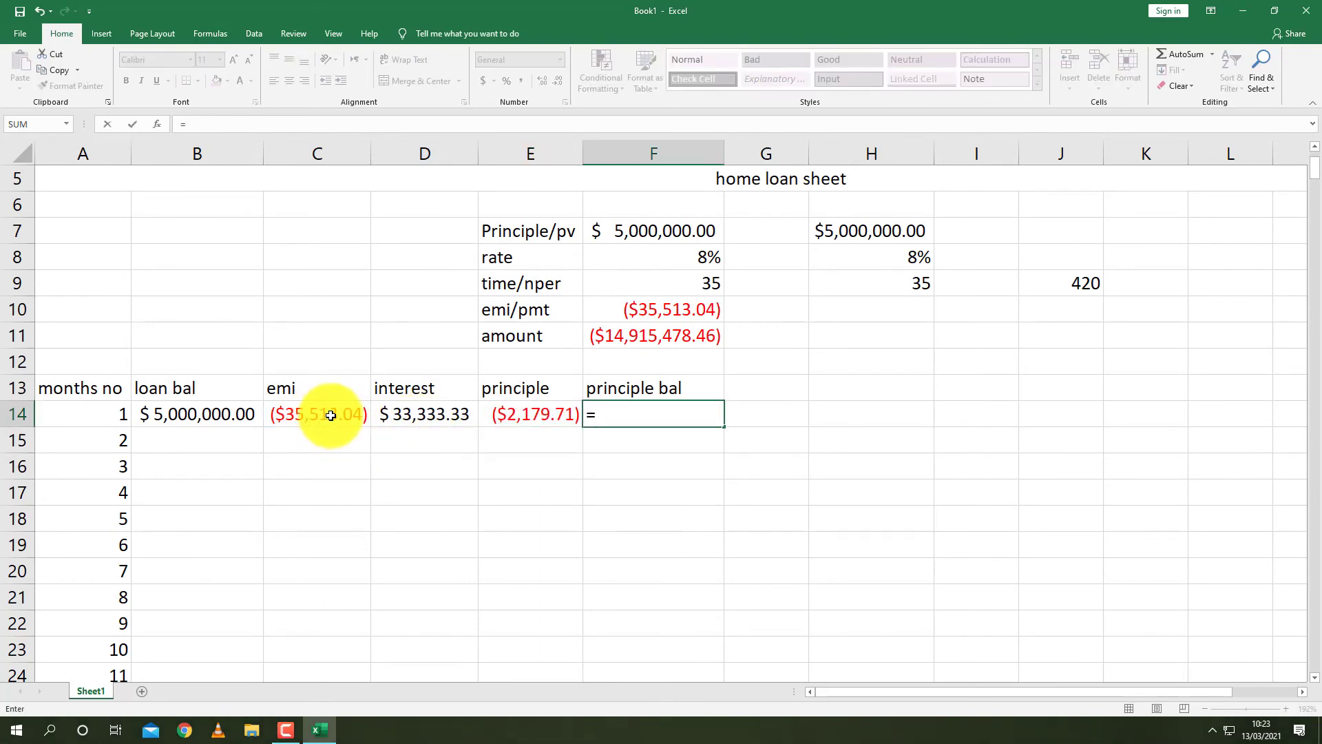
click(199, 418)
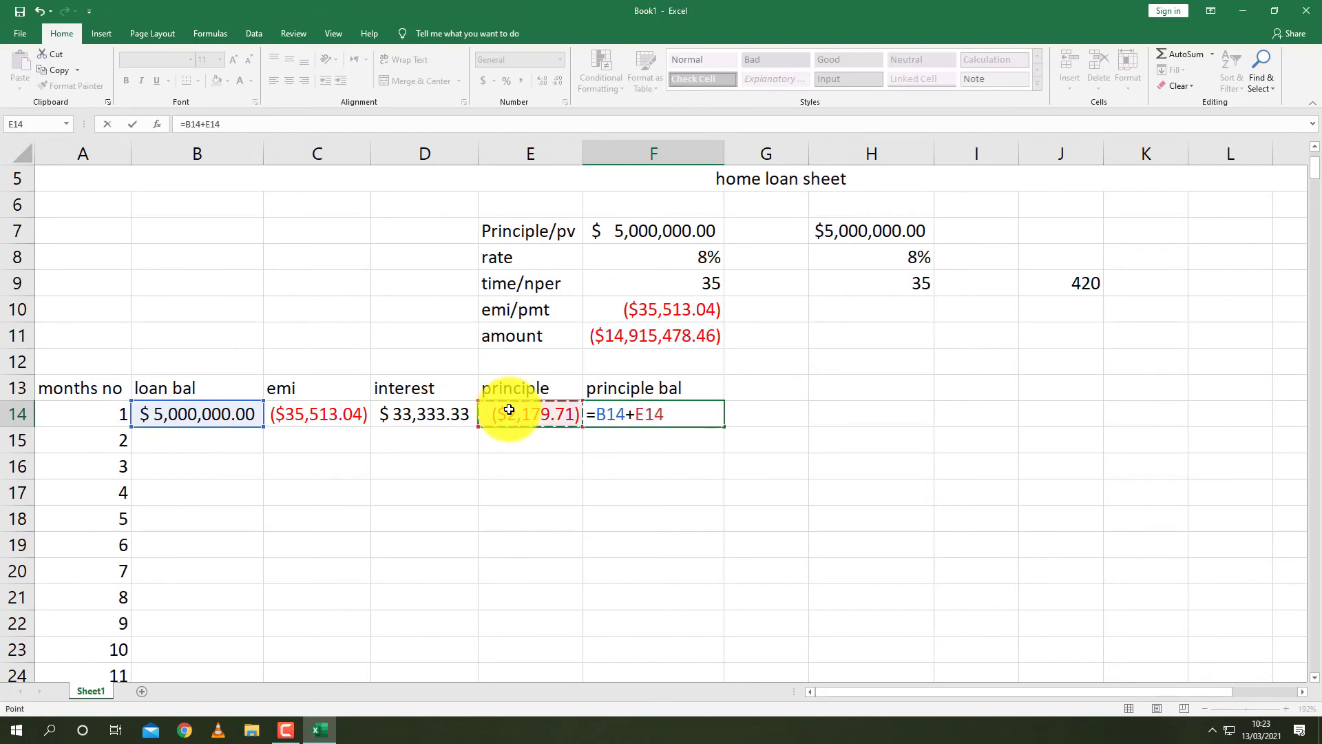
key(Return)
- Carry the remaining balance into the second month's loan balance in cell B15 with the formula =F14
key(Left)
key(Left)
key(Left)
key(Left)
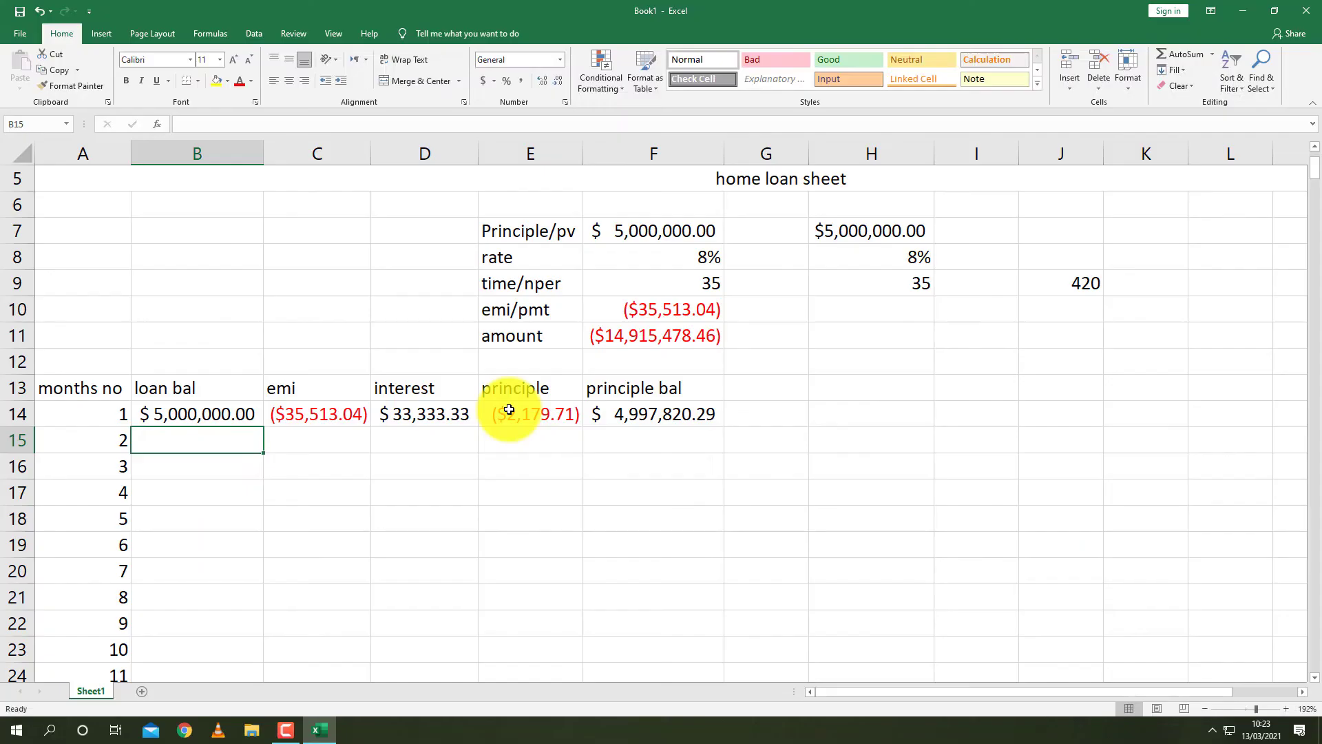
text(=)
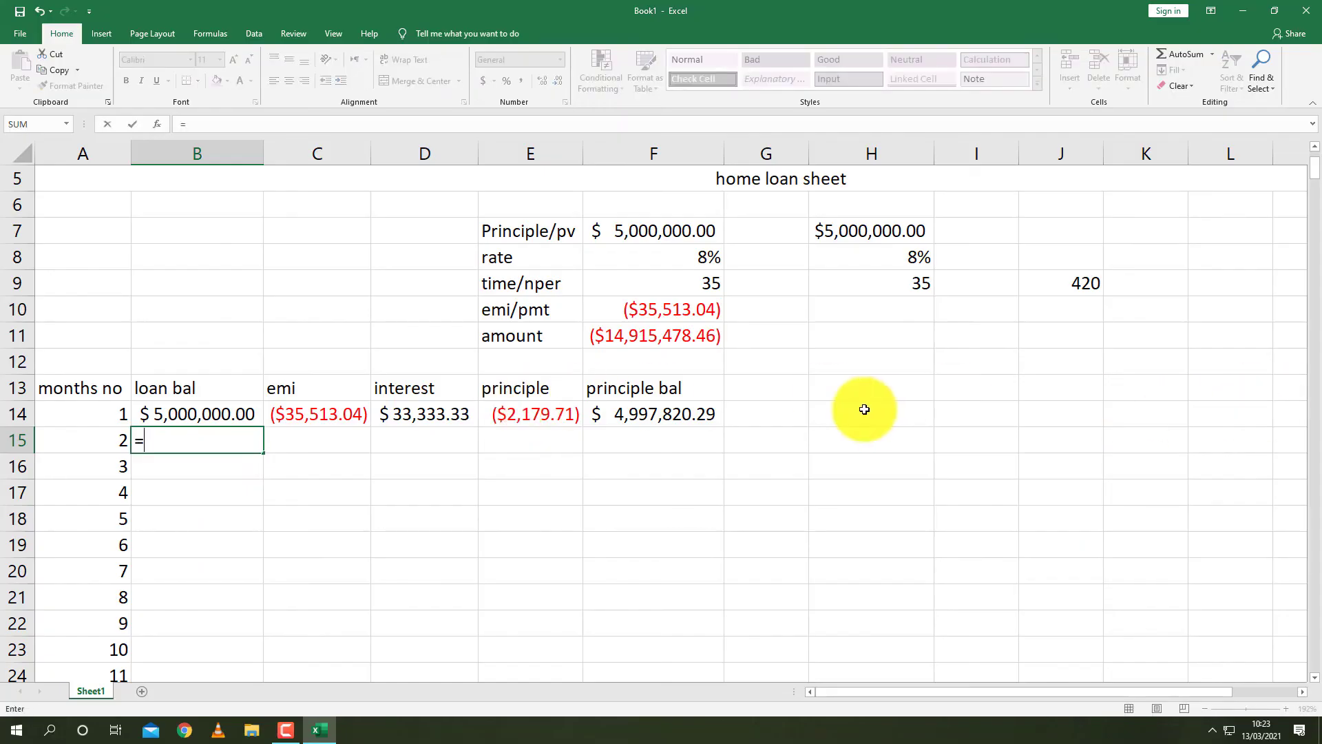
click(640, 414)
key(Return)
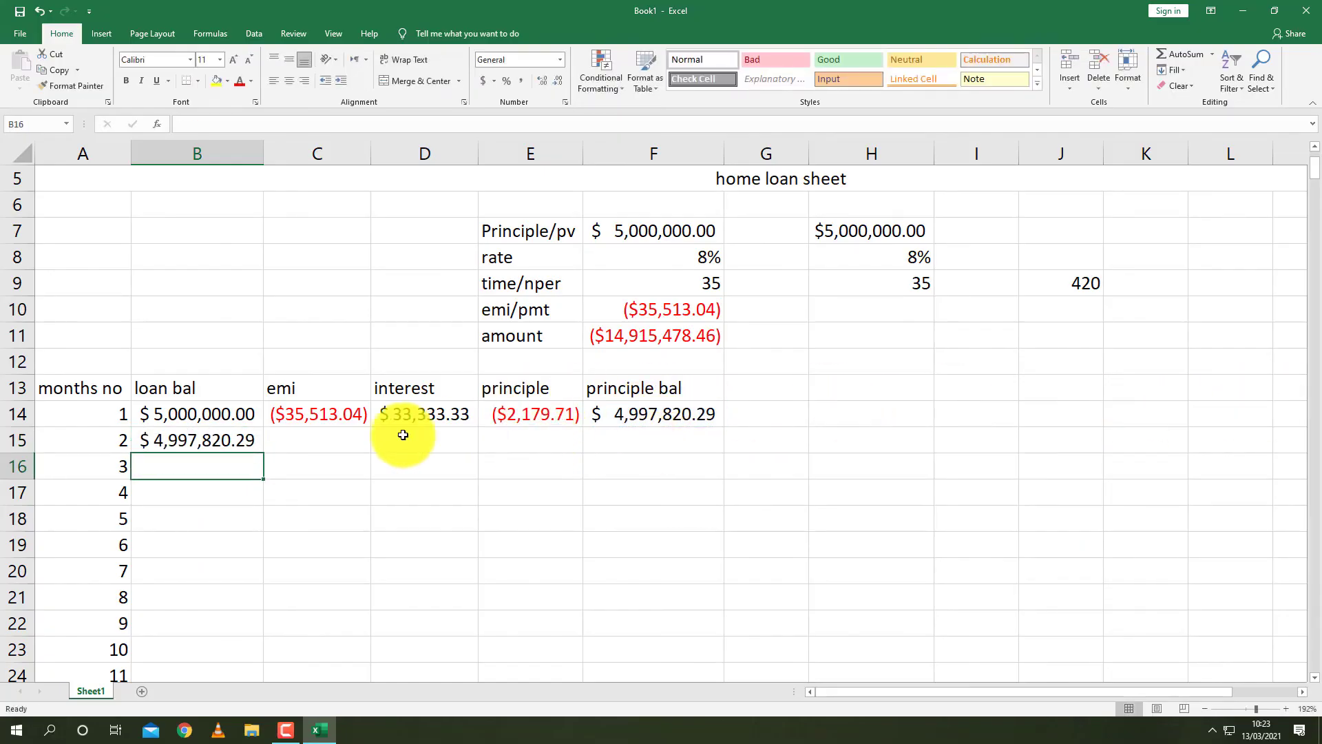
click(319, 442)
text(=)
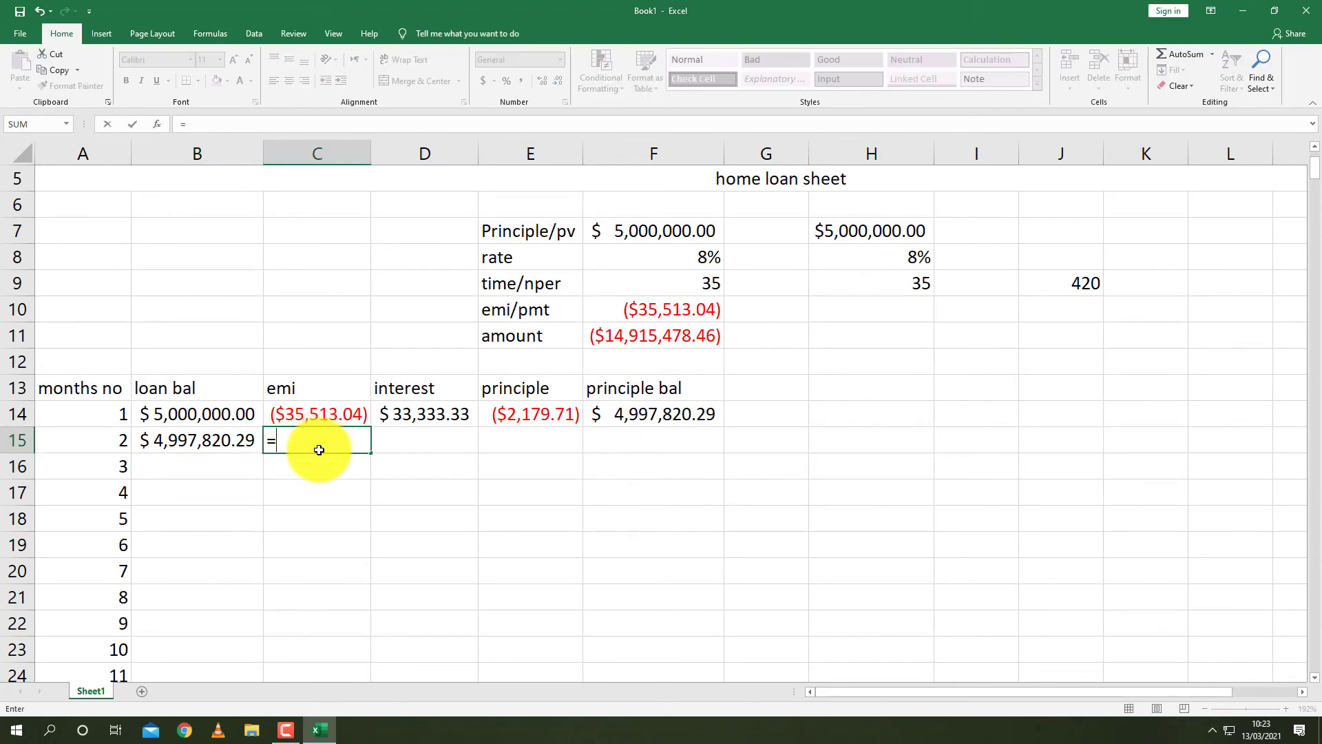
key(Escape)
- Copy the first month's EMI and interest formulas from C14 and D14 down to the second month in row 15
click(324, 416)
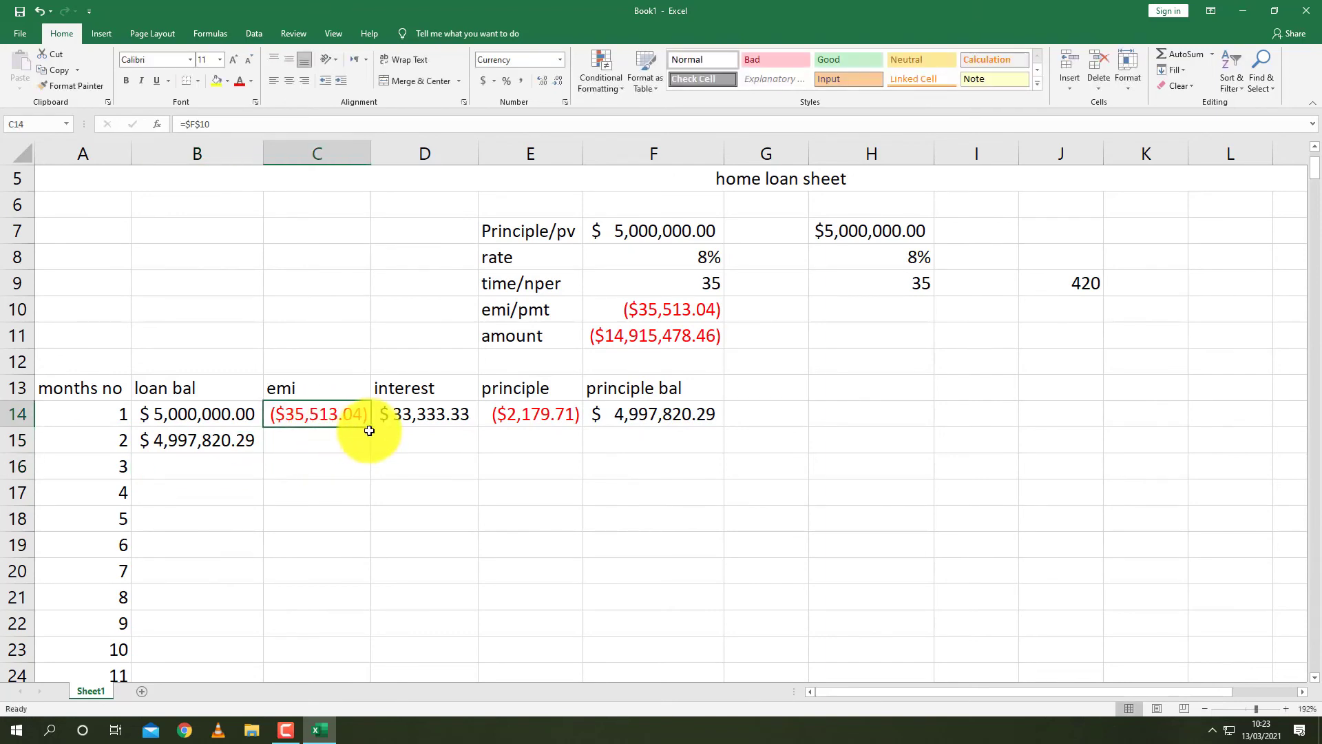
drag(371, 445, 404, 437)
click(429, 414)
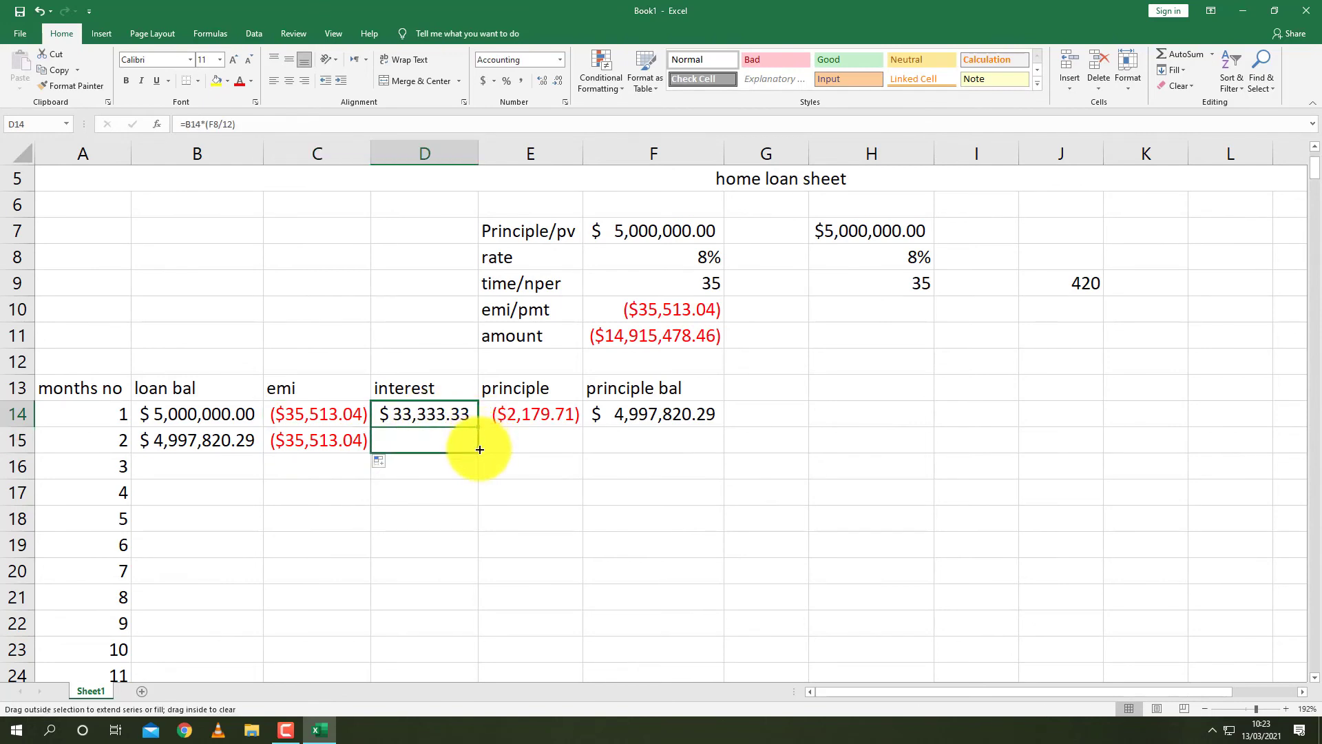
drag(480, 450, 480, 450)
- Widen the interest column D and check the interest formulas in cells D14 and D15
click(530, 414)
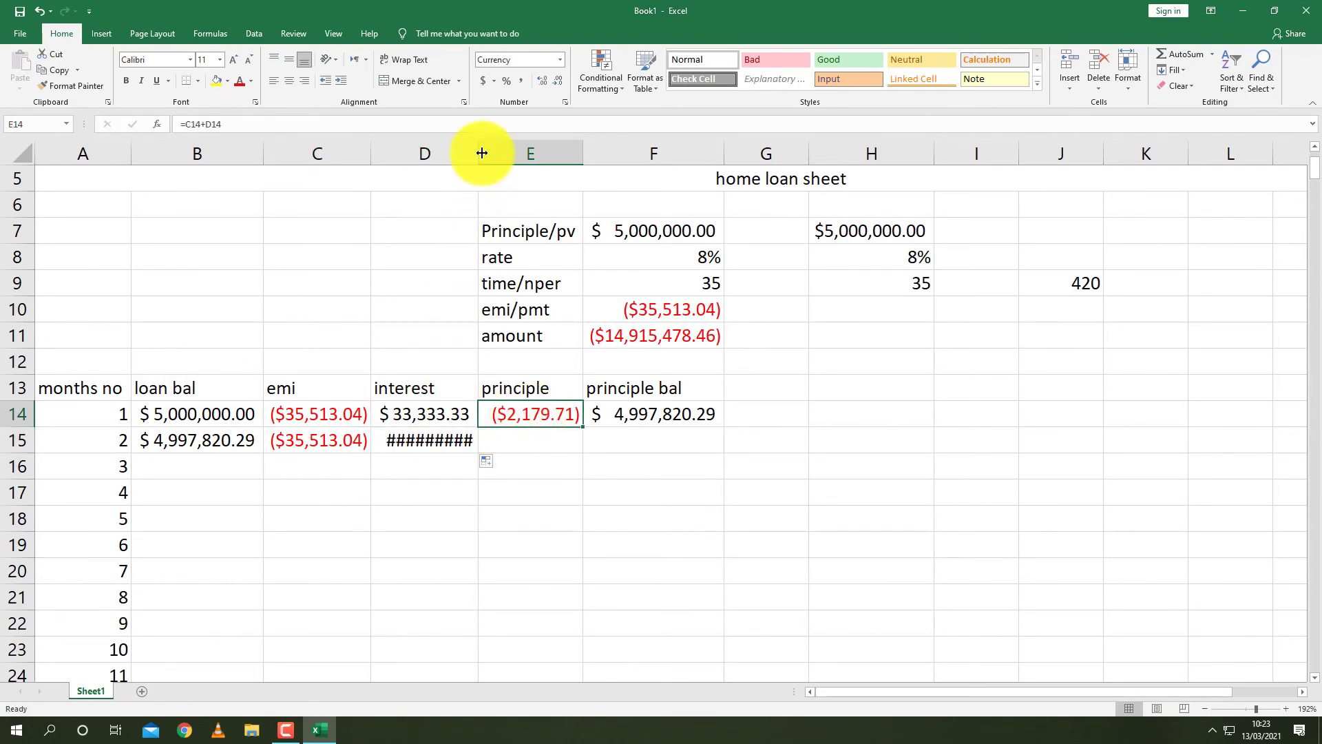
drag(480, 150, 508, 147)
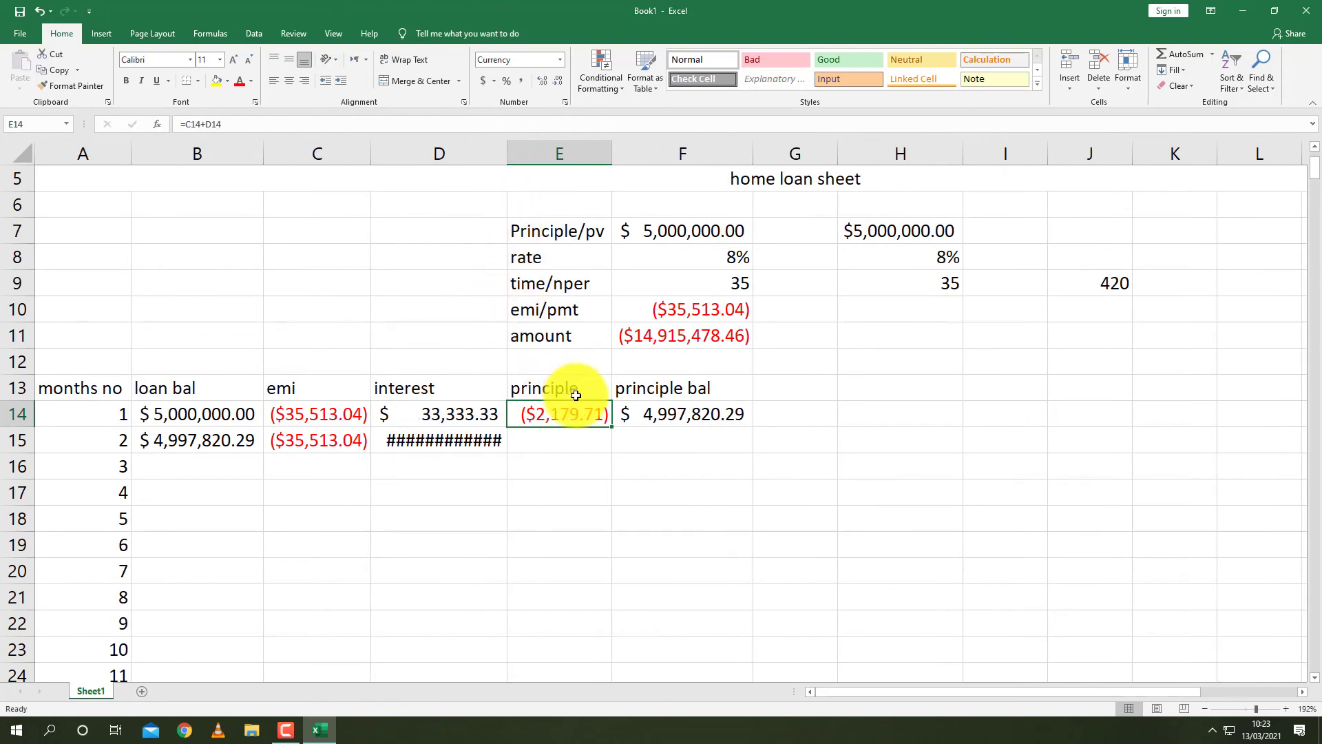
click(461, 445)
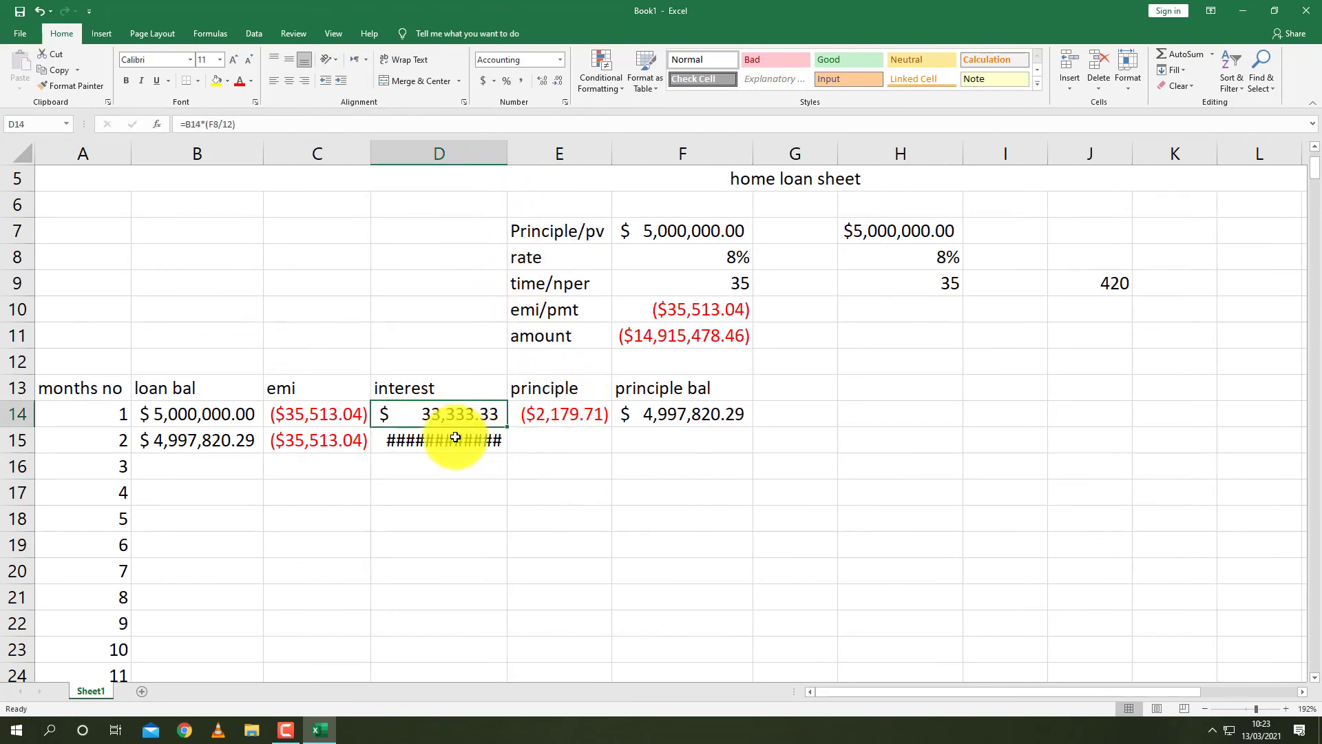
click(456, 438)
- Make the rate reference absolute in D14 so the formula reads =B14*($F$8/12), and copy it down to D15
click(460, 414)
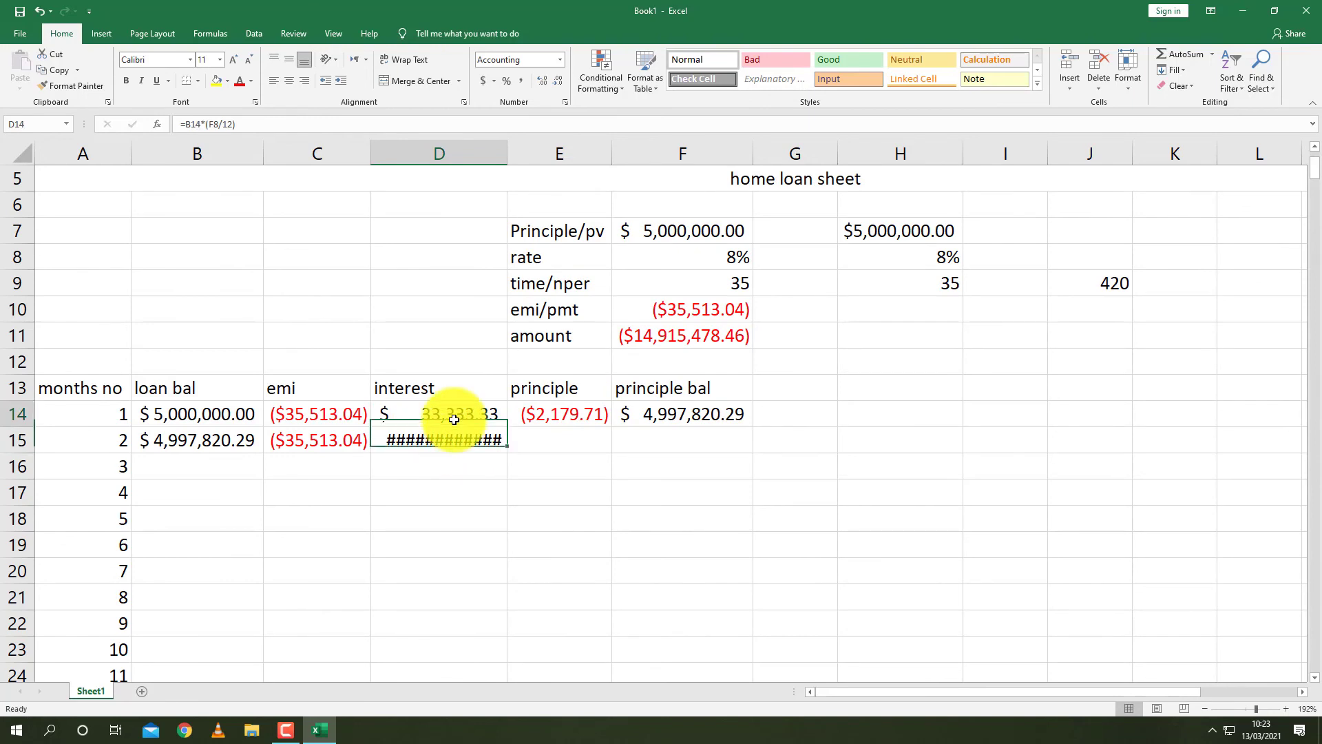
click(215, 123)
key(F4)
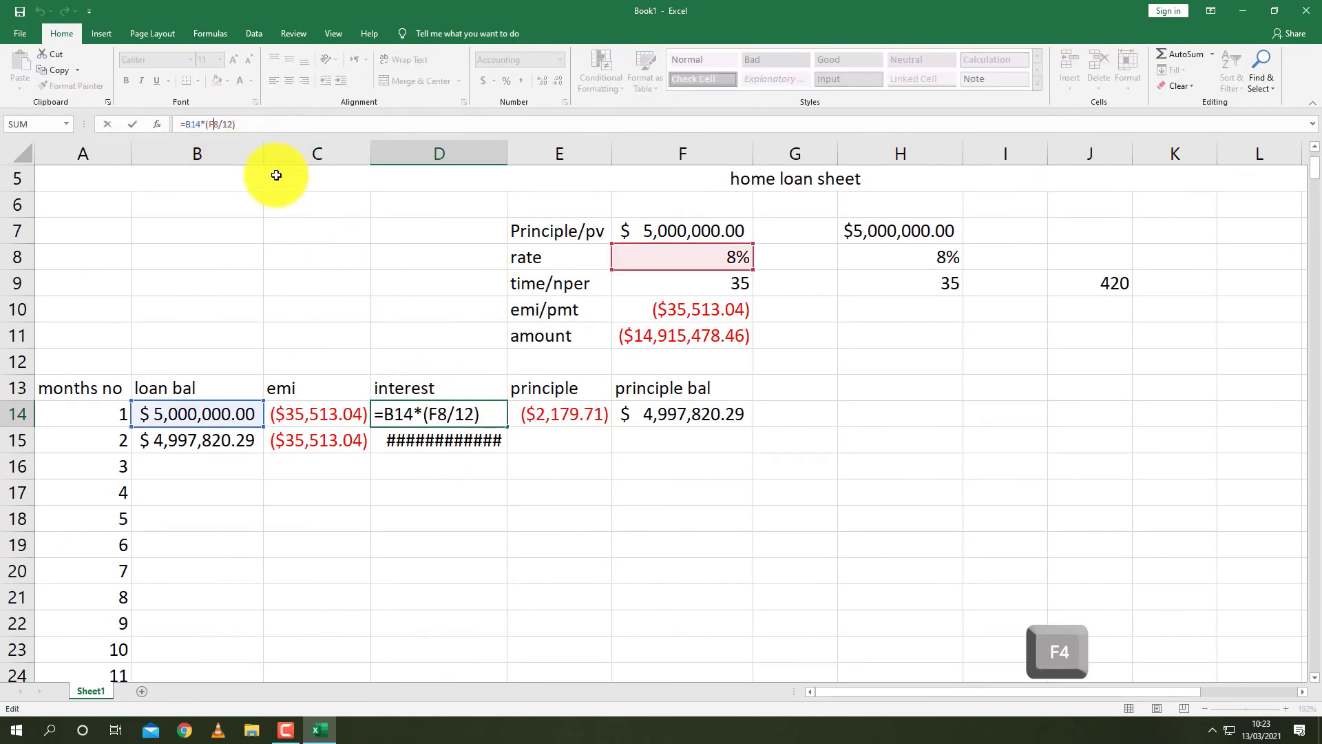
key(Return)
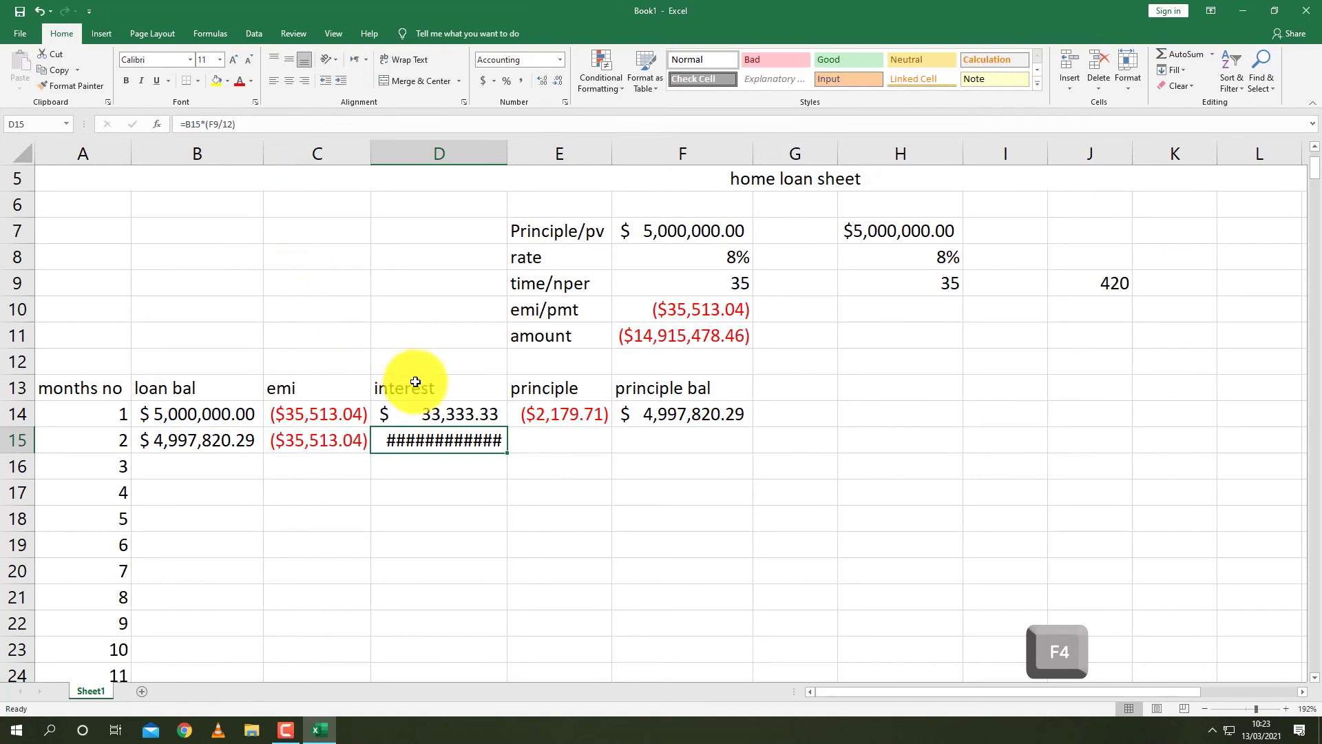
click(445, 413)
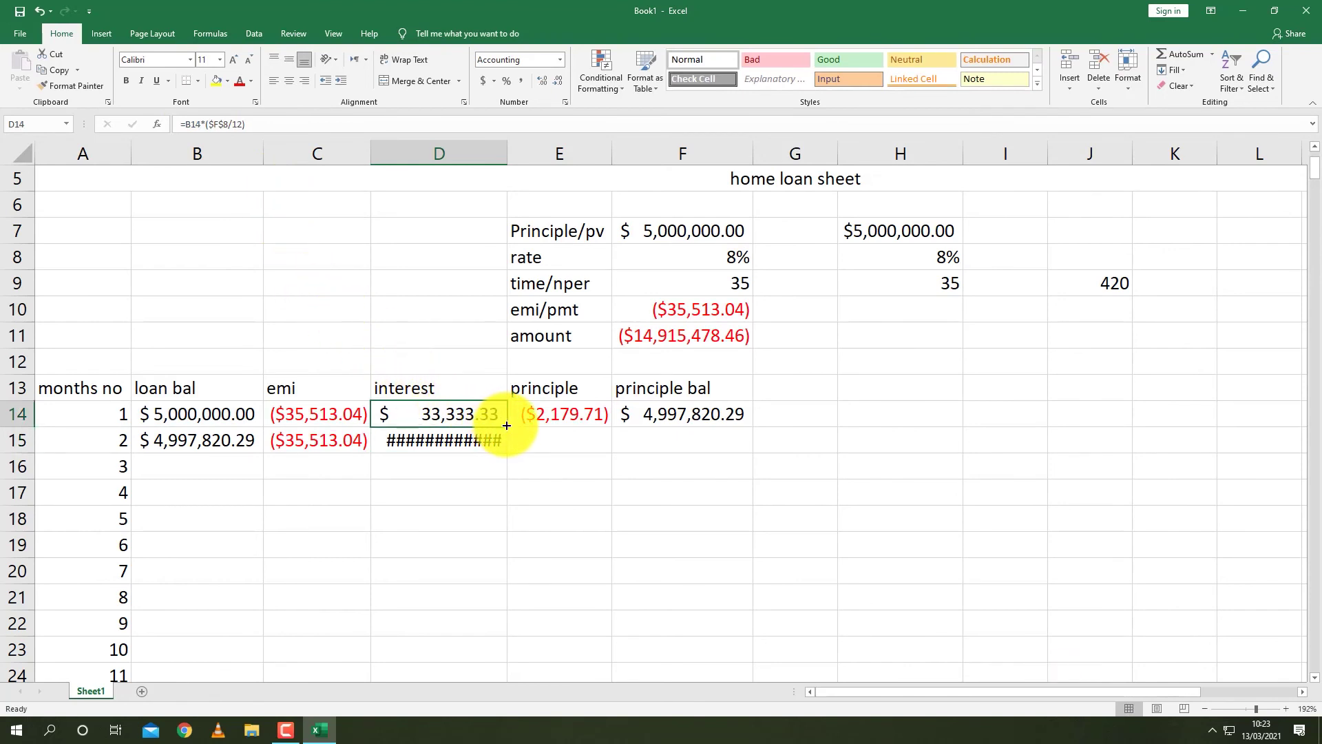
drag(507, 425, 516, 445)
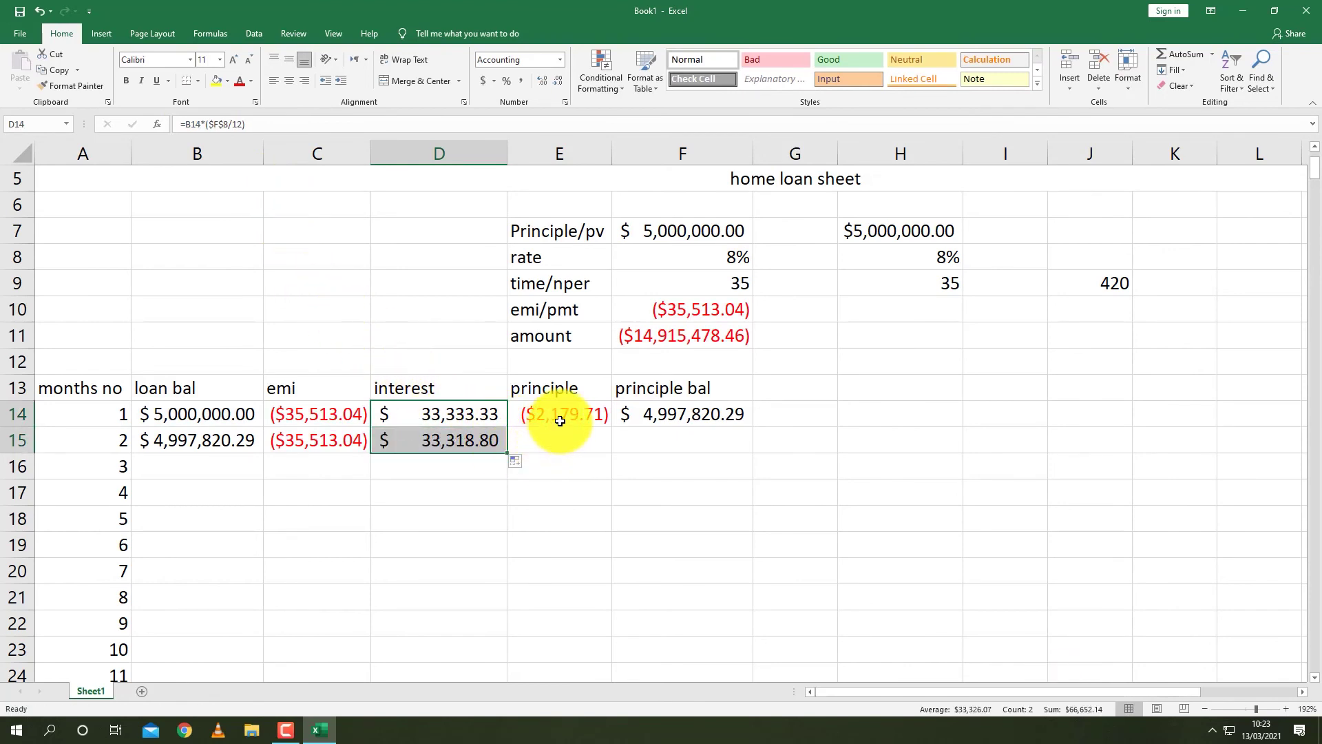
- Copy the first month's principal and remaining balance formulas from E14 and F14 down to row 15
click(560, 420)
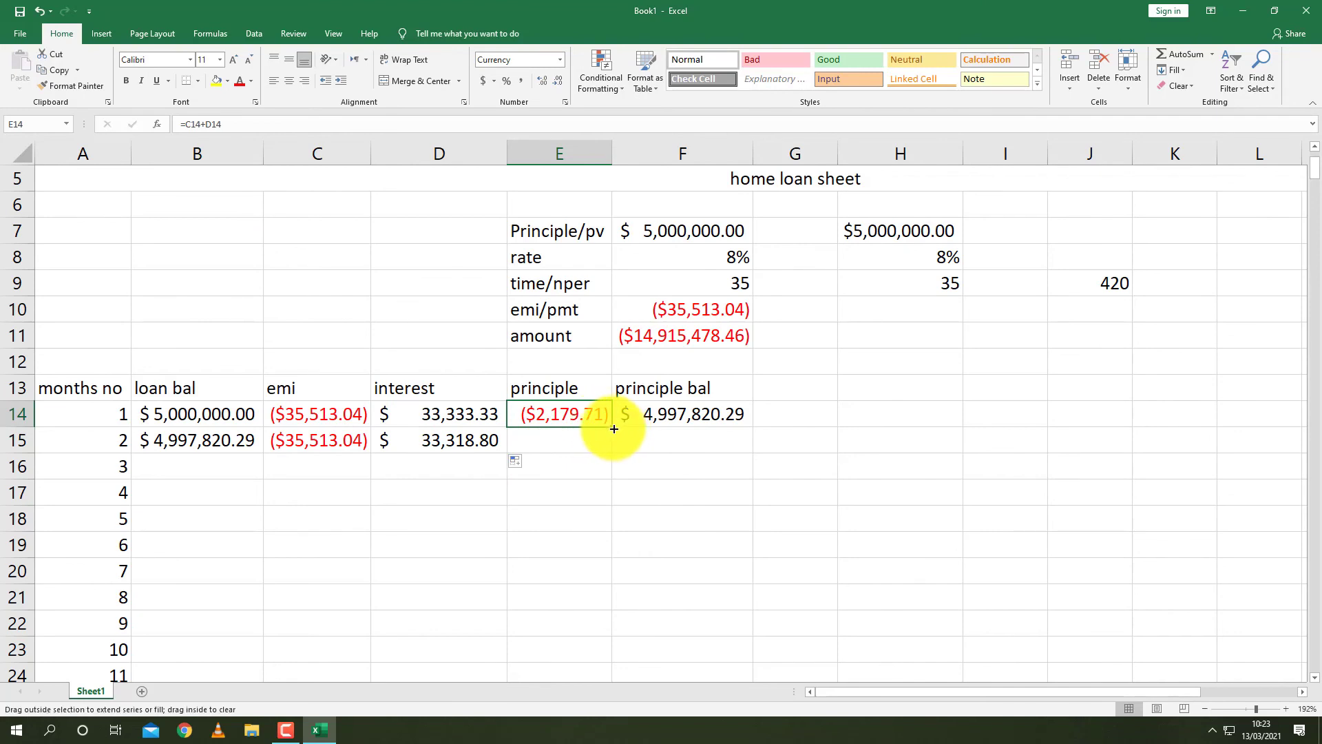
drag(613, 428, 623, 445)
click(730, 419)
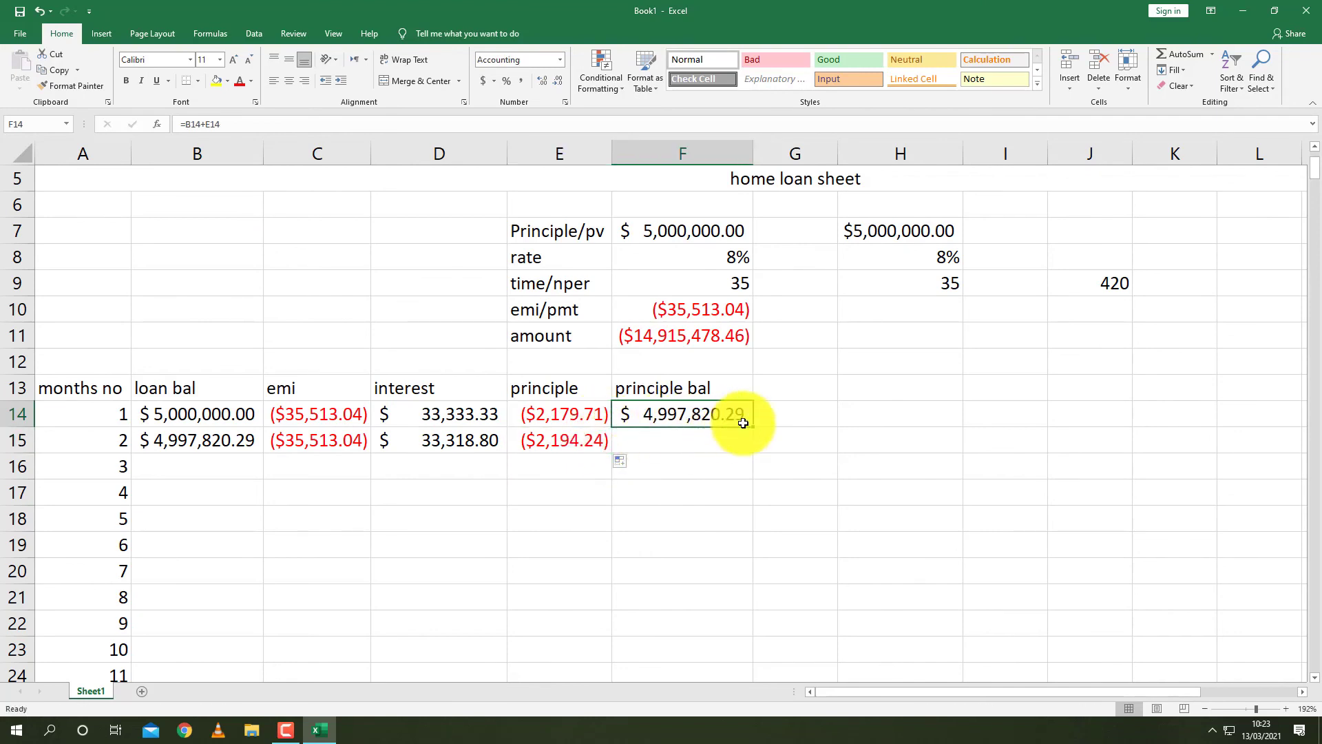
drag(755, 428, 758, 458)
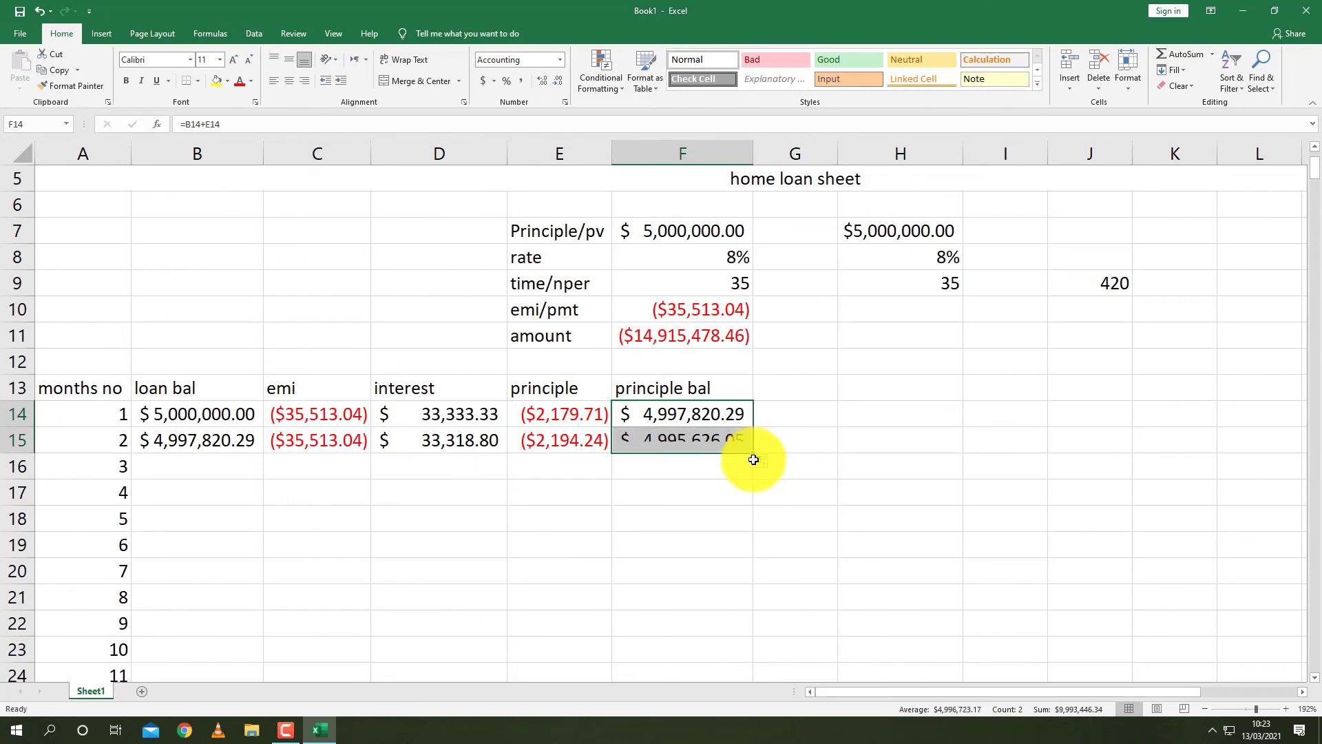
- Carry the second month's remaining balance into the third month's loan balance in cell B16 by referencing cell F15
click(182, 465)
text(=)
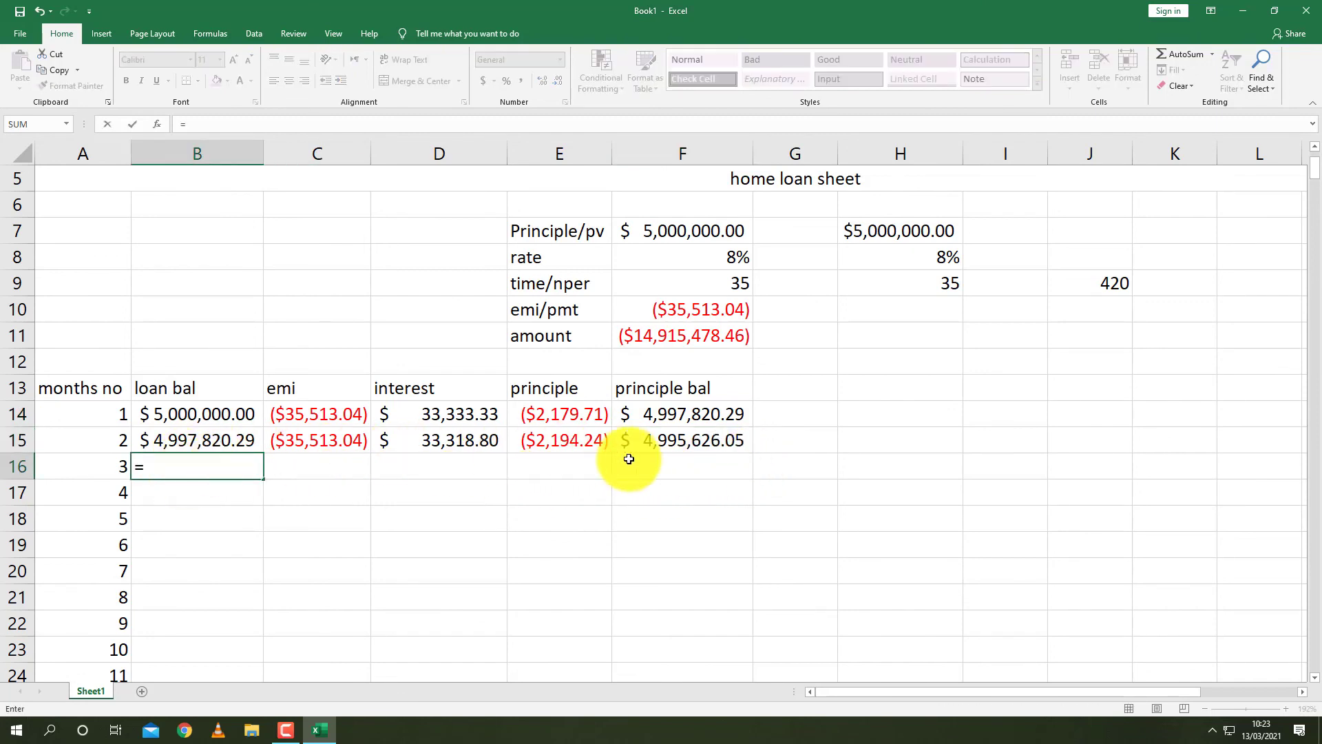
key(Return)
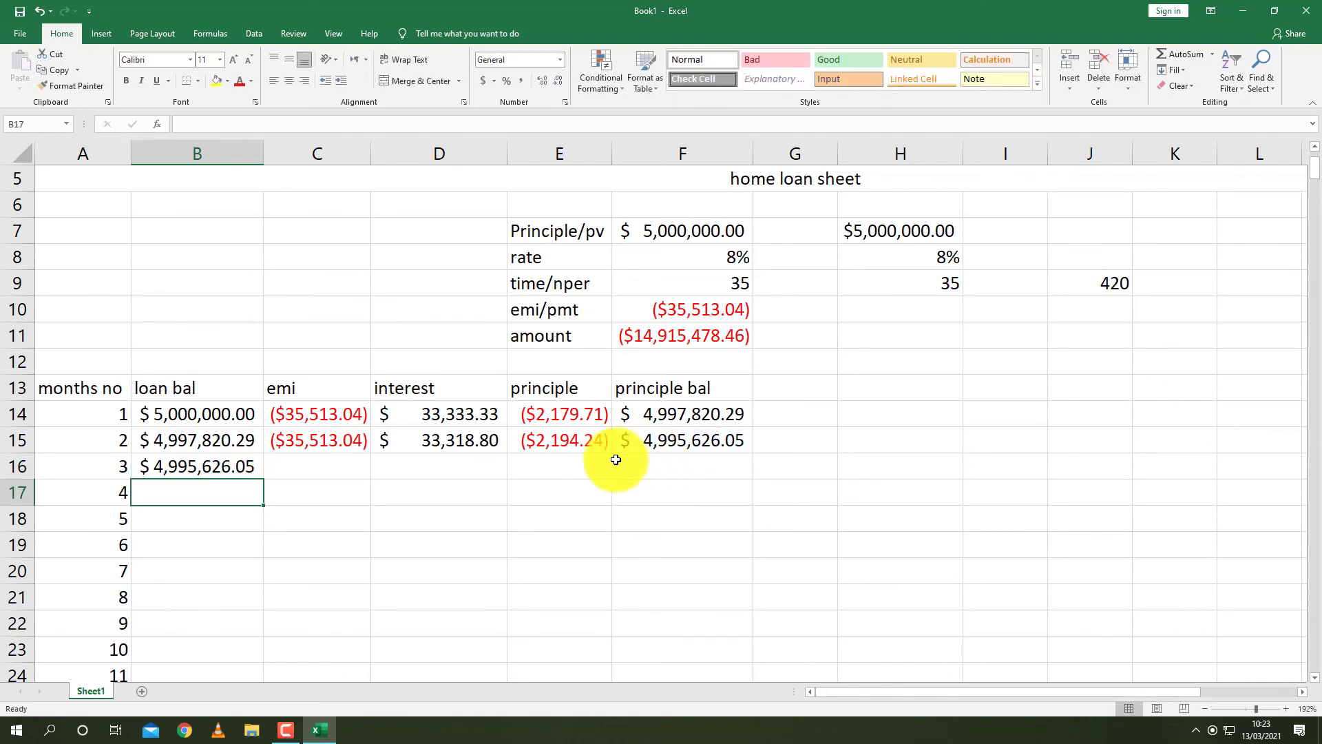
- Fill the second month's formulas in B15:F15 down through row 433, covering every month up to number 420
click(225, 516)
click(288, 484)
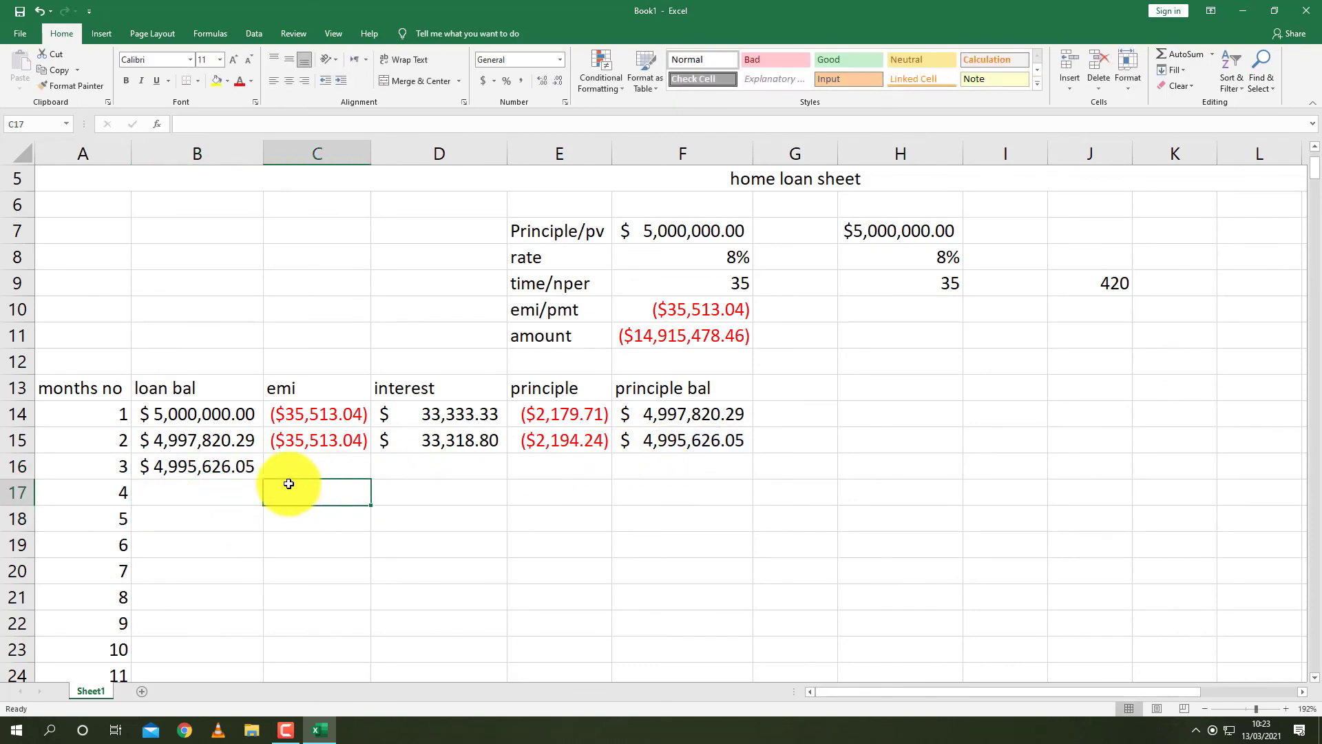
click(177, 436)
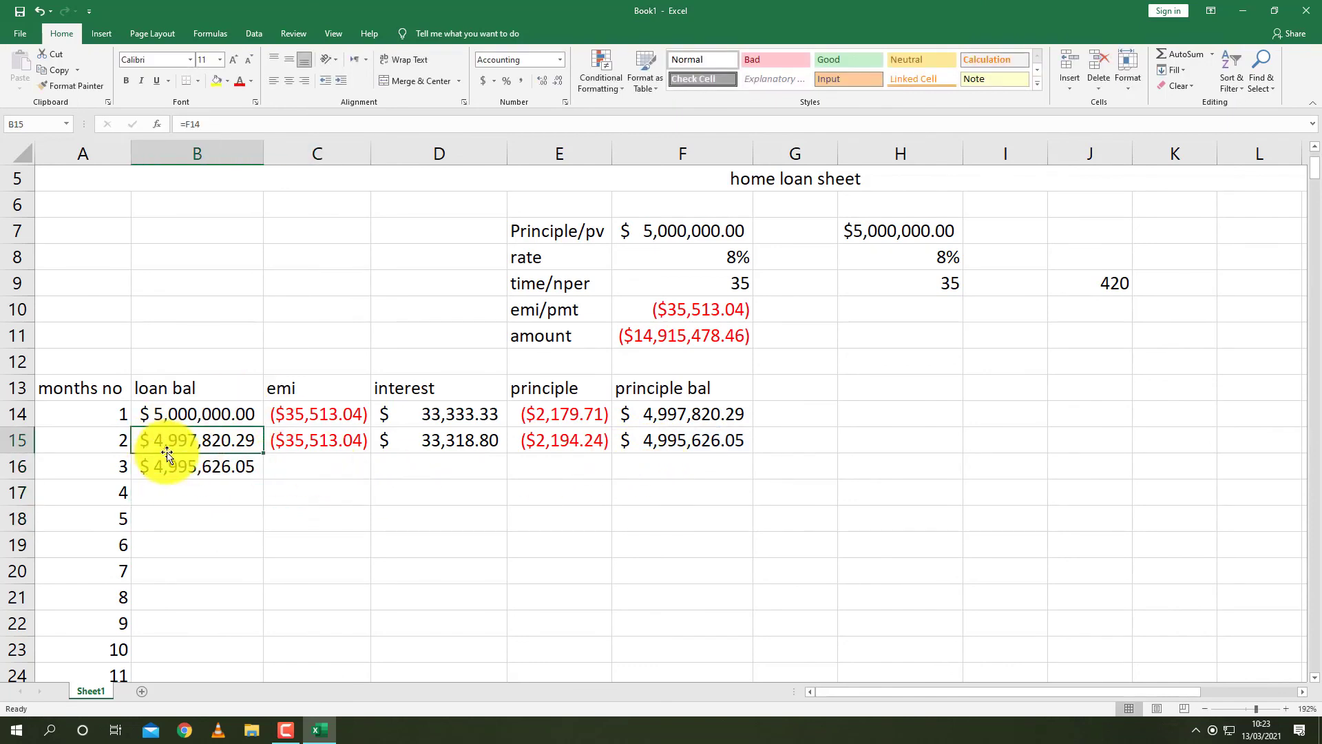
drag(182, 444, 692, 618)
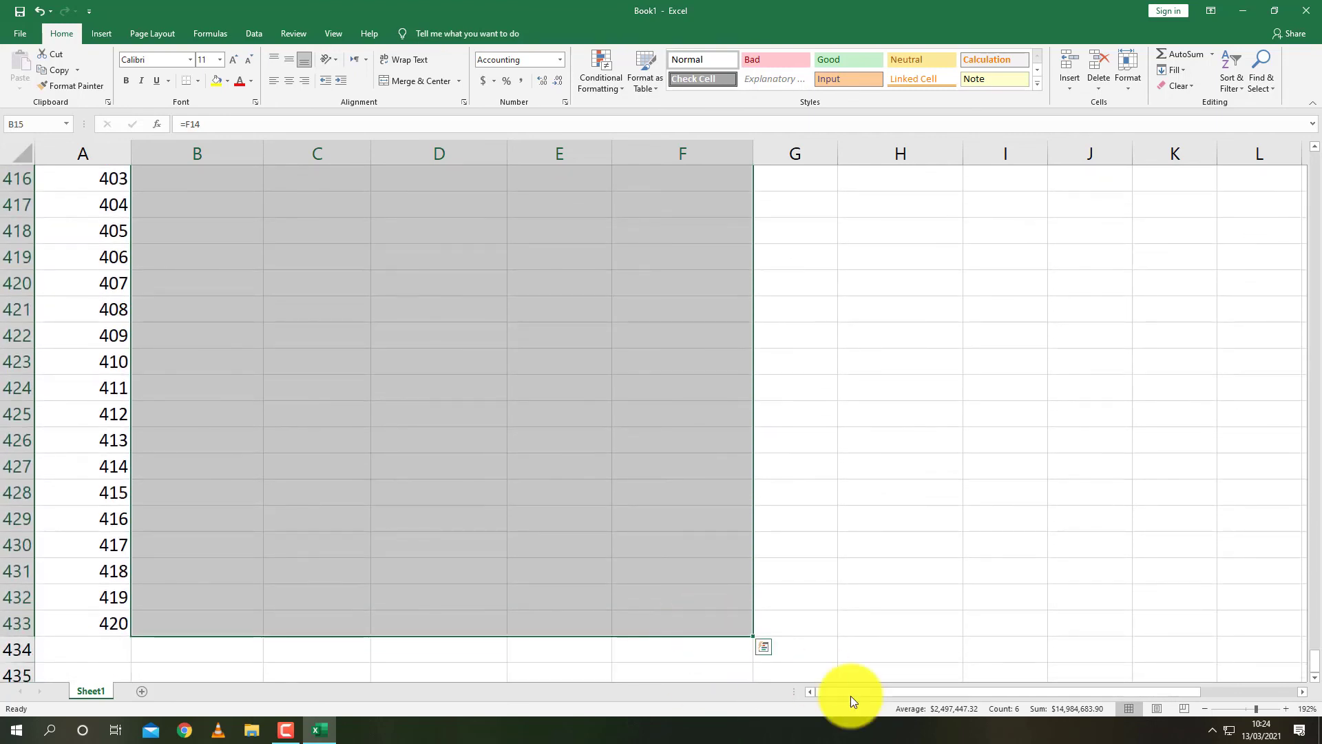
key(ctrl+d)
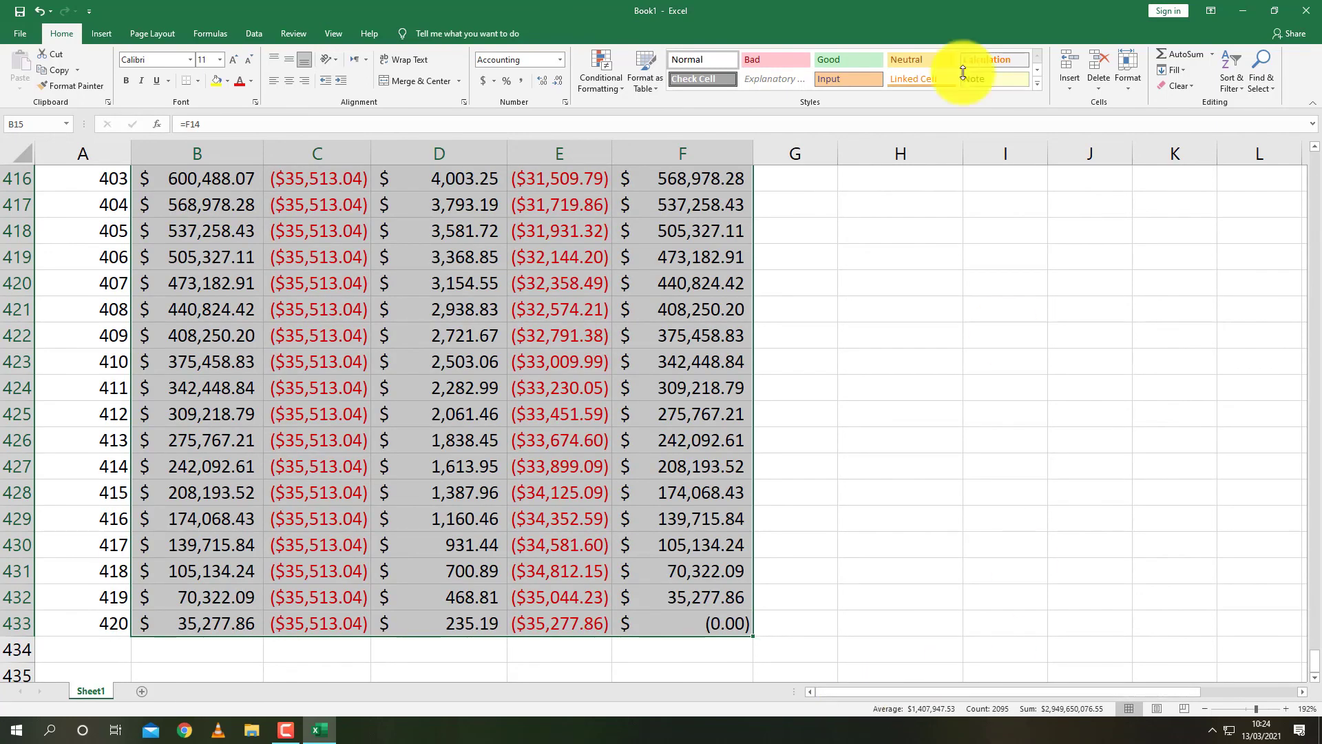
- Review the final remaining balance in F433, and compare how interest and principal change over the first seven months
click(780, 319)
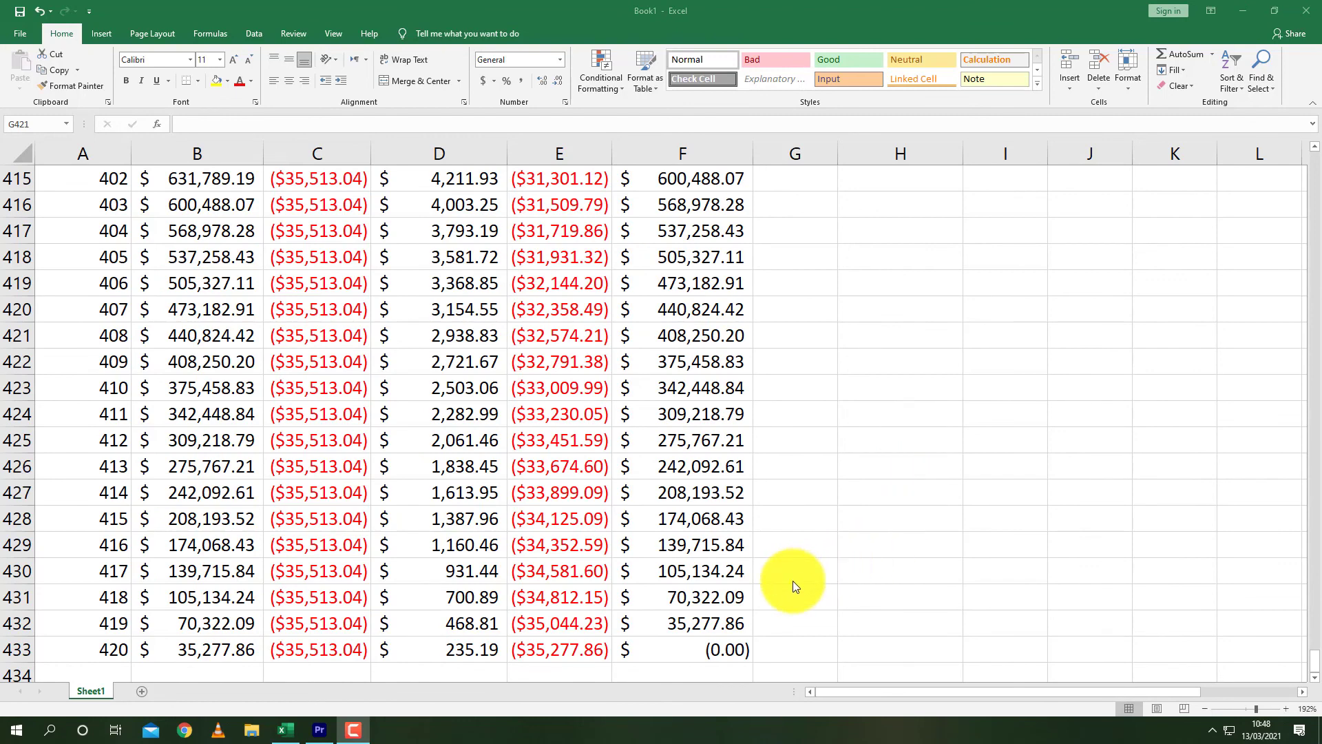
click(733, 648)
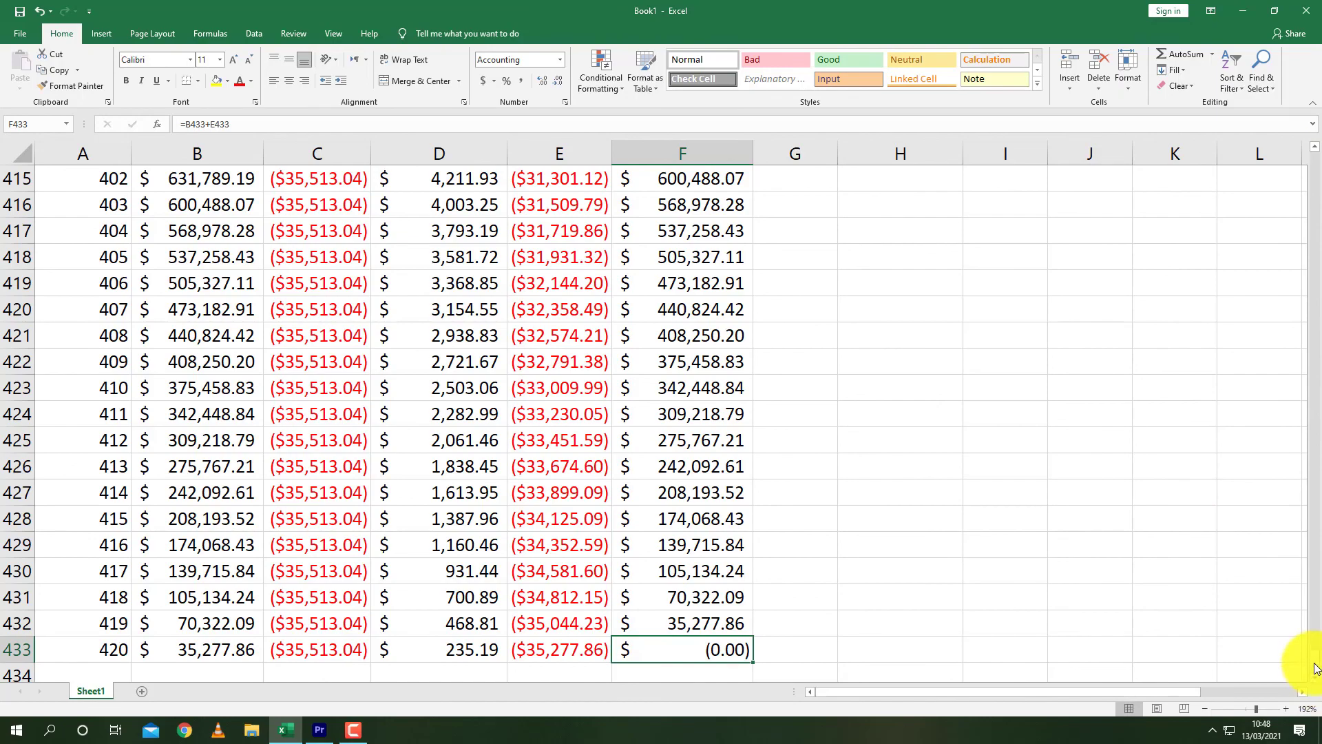
drag(1316, 668, 1314, 172)
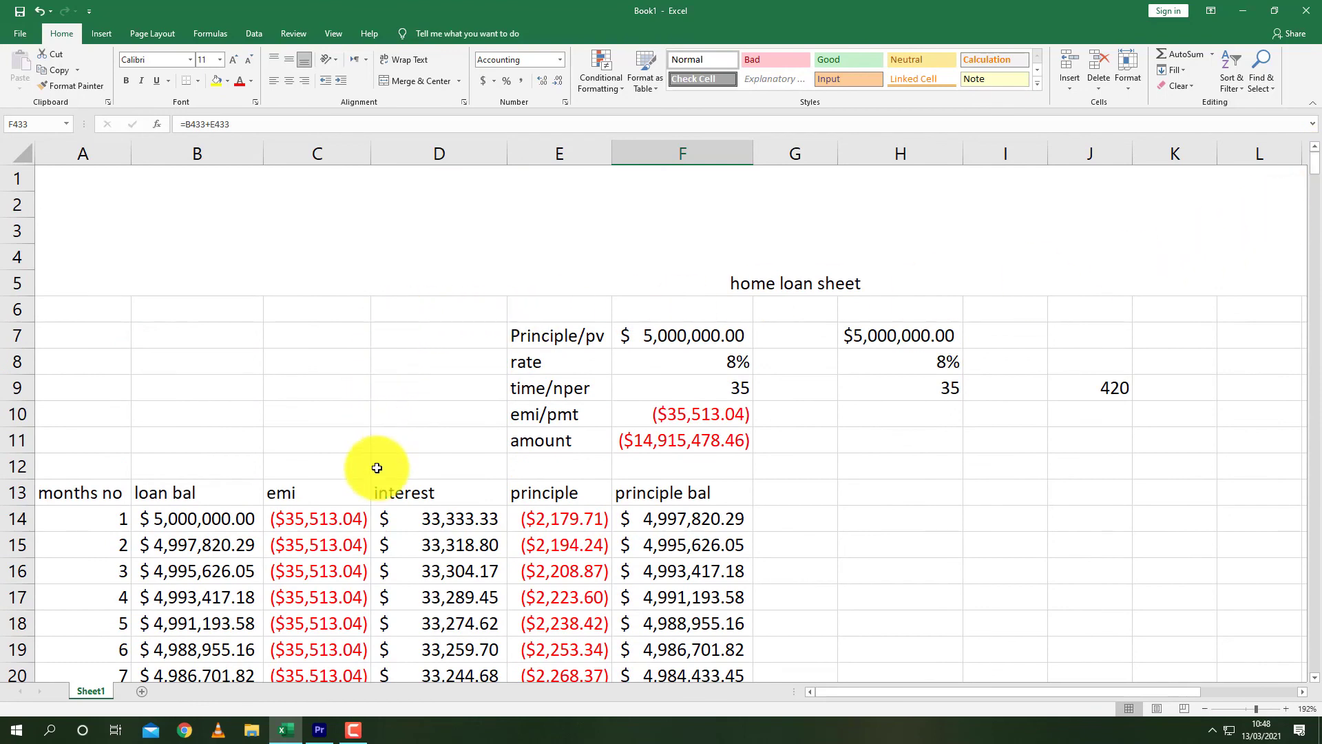
drag(416, 522, 417, 679)
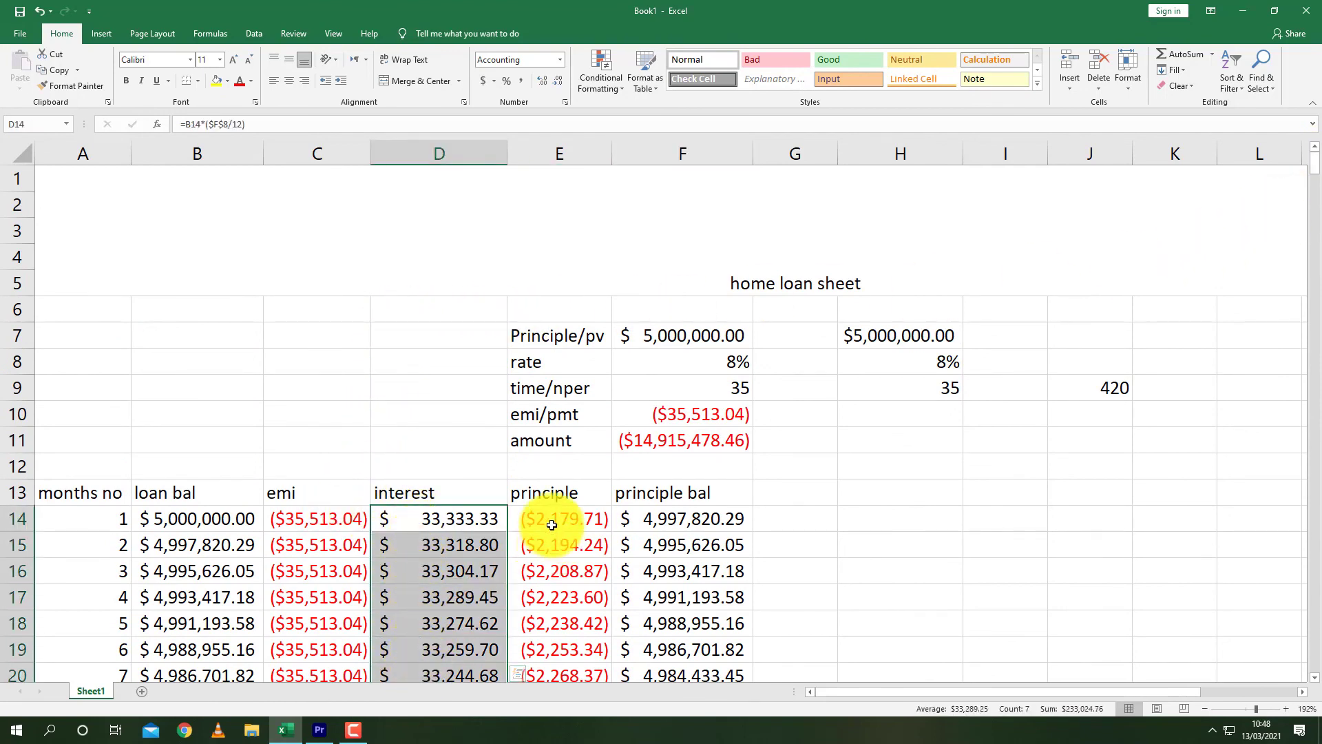
drag(554, 517, 556, 672)
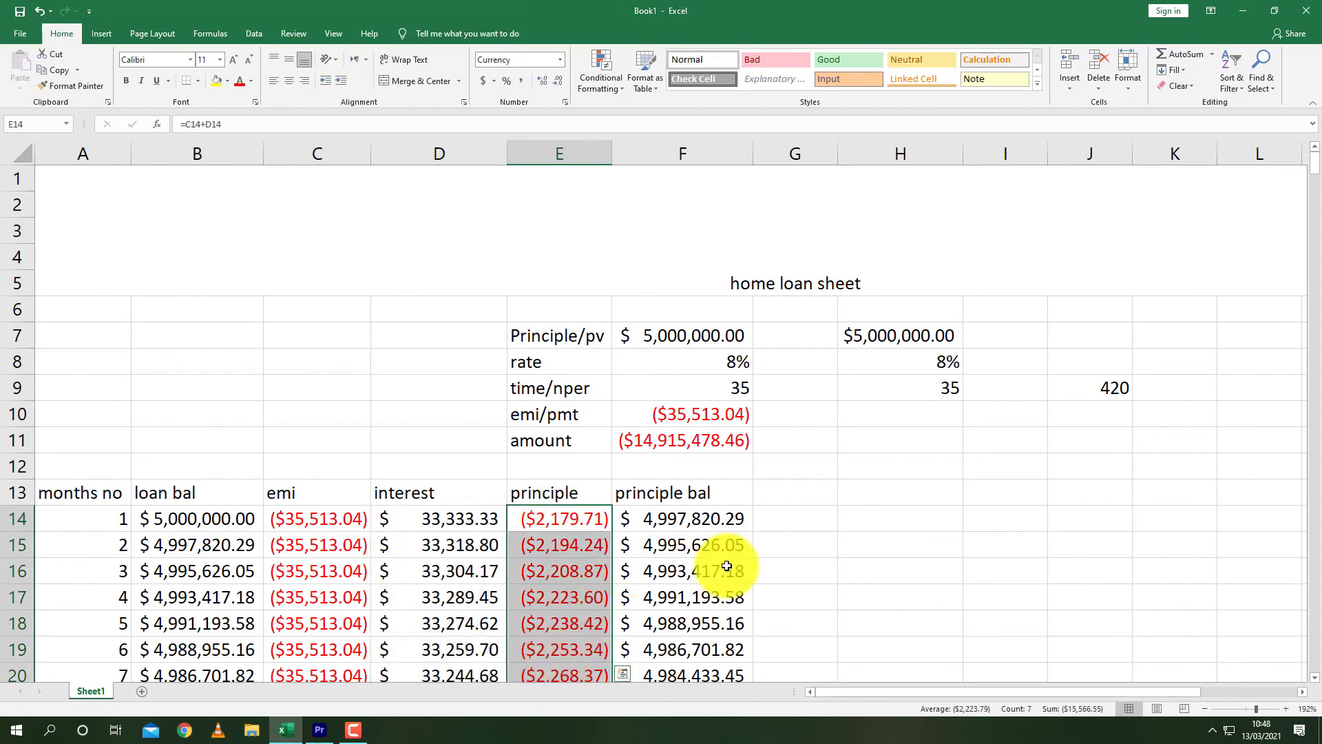
click(884, 569)
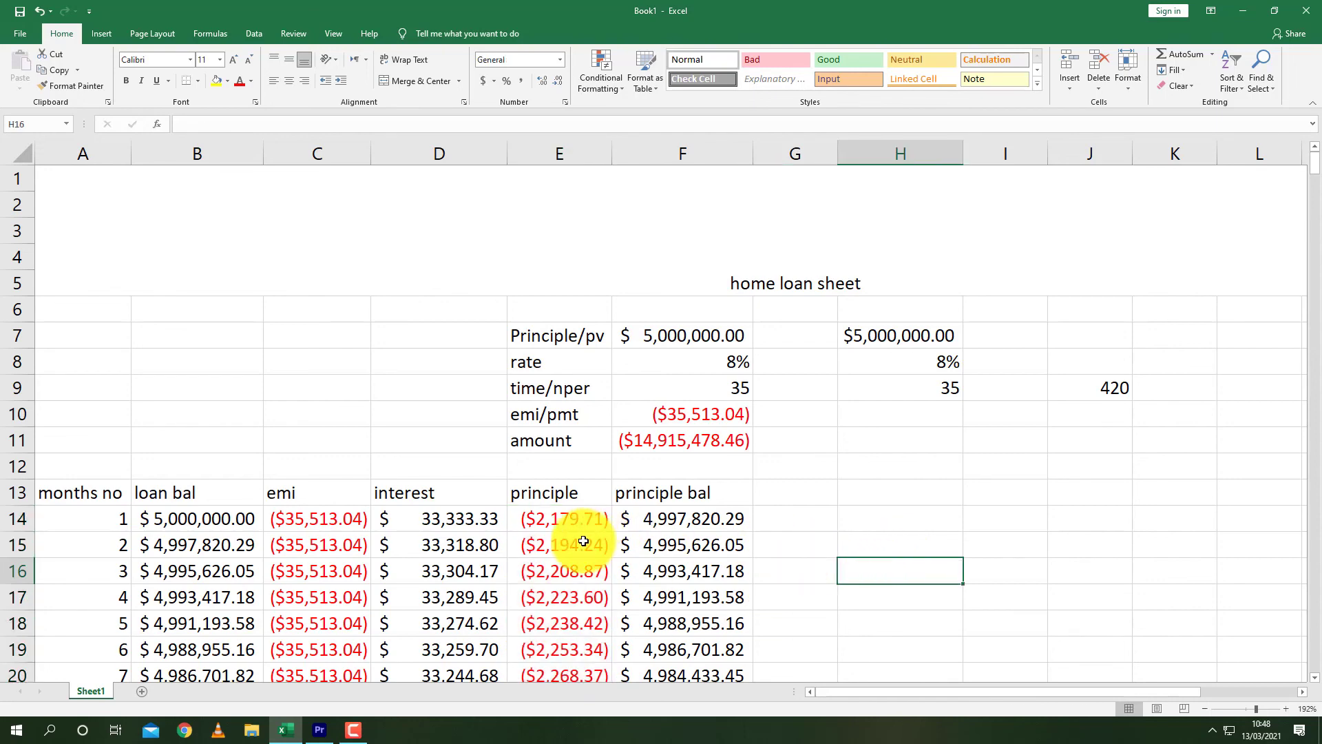